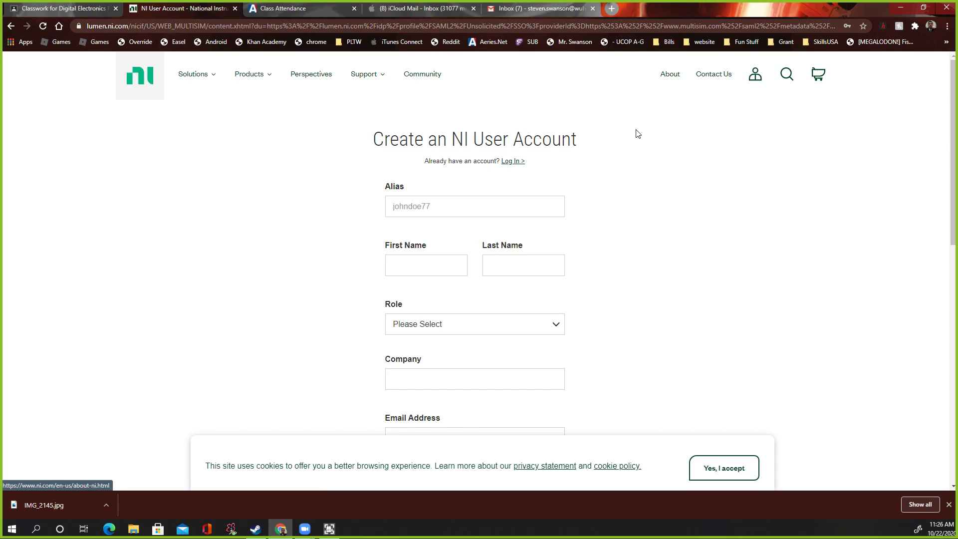
Review the alias, name and role fields of the NI account sign-up form, including the available role options.
{"action": "left_click", "coordinate": [441, 204]}
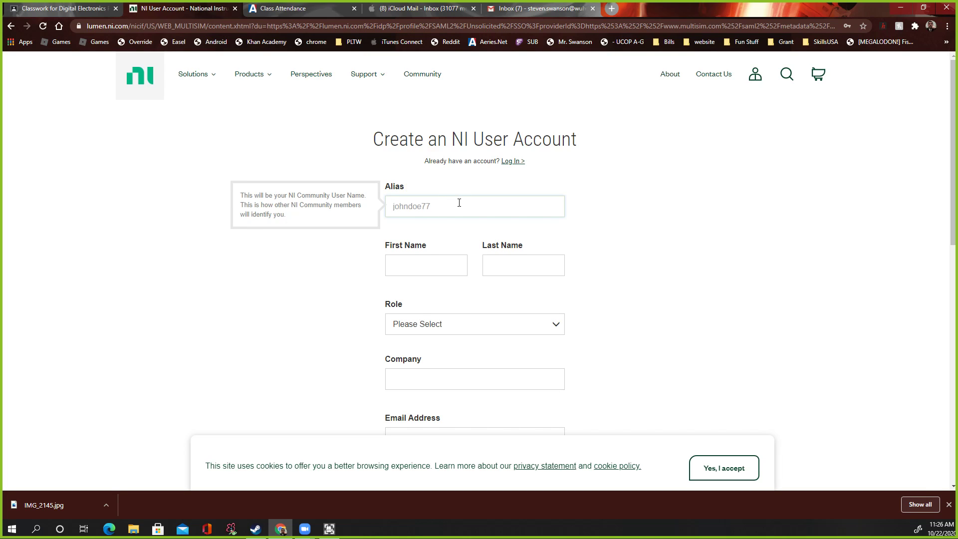
{"action": "left_click", "coordinate": [460, 203]}
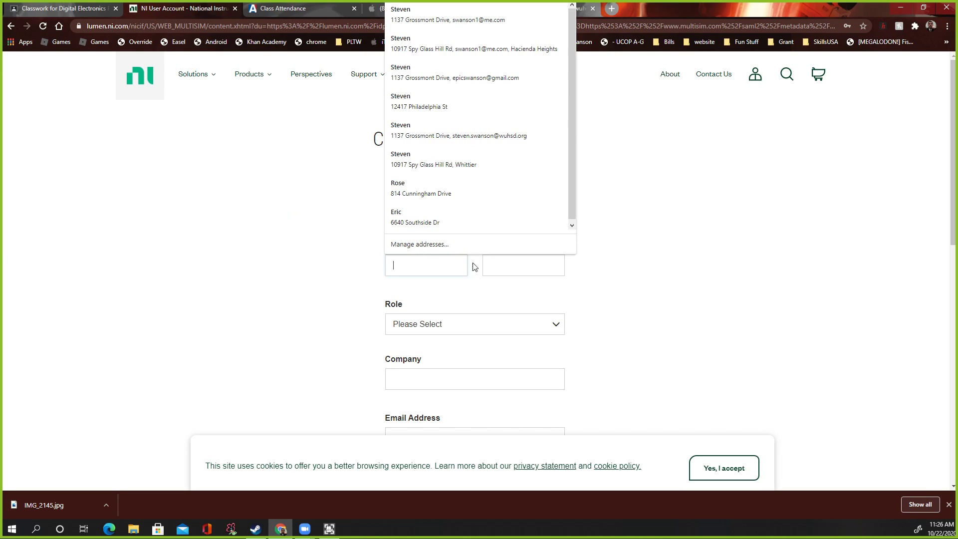
{"action": "left_click", "coordinate": [412, 324]}
{"action": "scroll", "coordinate": [450, 363], "scroll_direction": "down", "scroll_amount": 1}
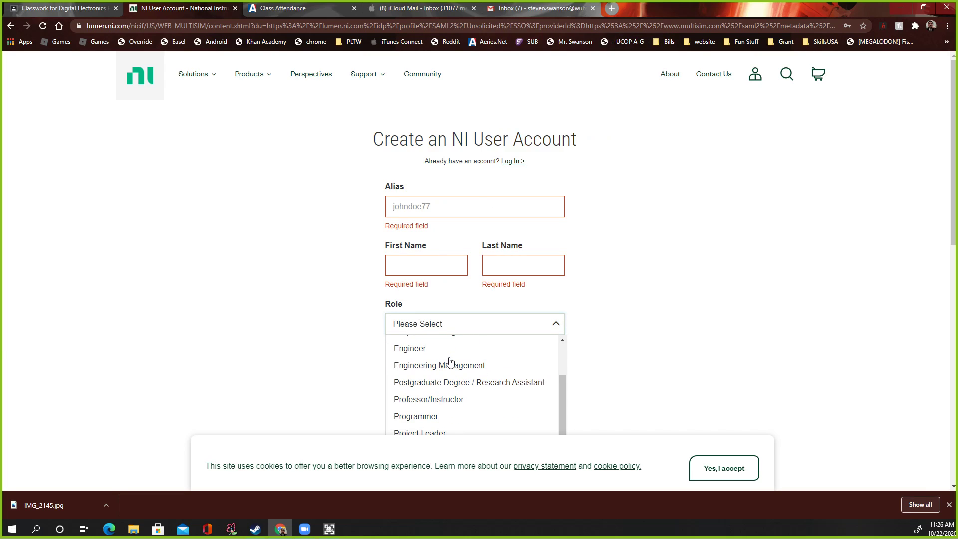
{"action": "scroll", "coordinate": [469, 388], "scroll_direction": "down", "scroll_amount": 1}
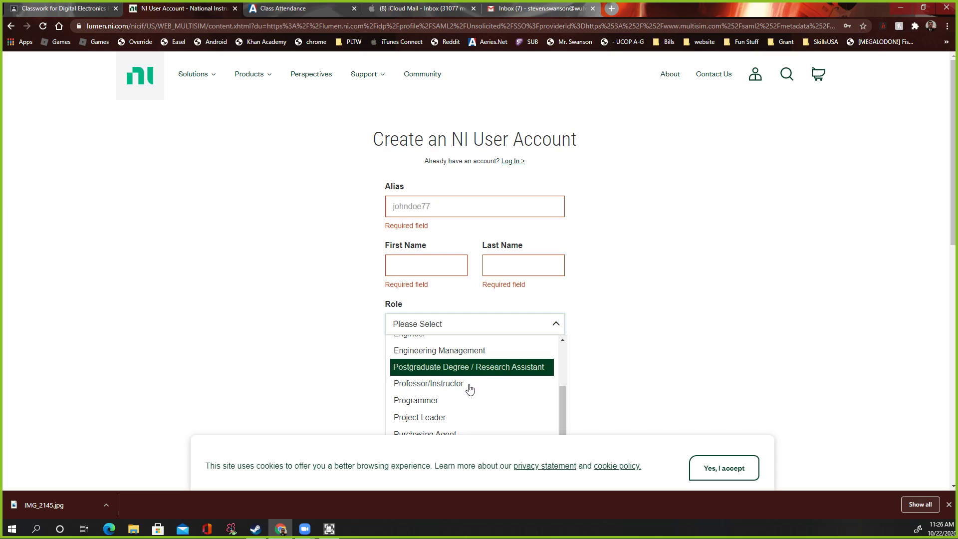
{"action": "scroll", "coordinate": [539, 385], "scroll_direction": "down", "scroll_amount": 1}
{"action": "scroll", "coordinate": [551, 375], "scroll_direction": "down", "scroll_amount": 2}
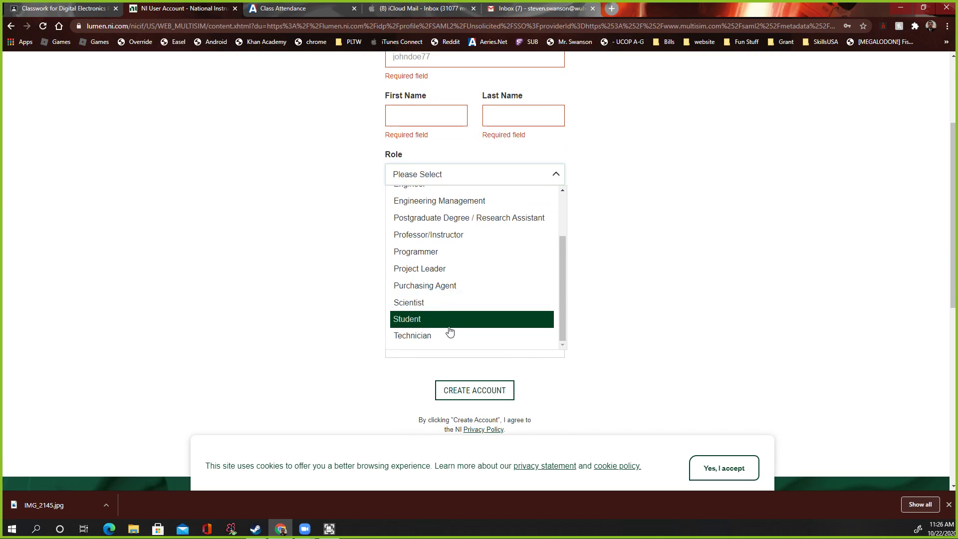
{"action": "left_click", "coordinate": [265, 307]}
Review the company, company address, city, email and password fields of the sign-up form down to account creation.
{"action": "scroll", "coordinate": [348, 283], "scroll_direction": "up", "scroll_amount": 1}
{"action": "left_click", "coordinate": [393, 287]}
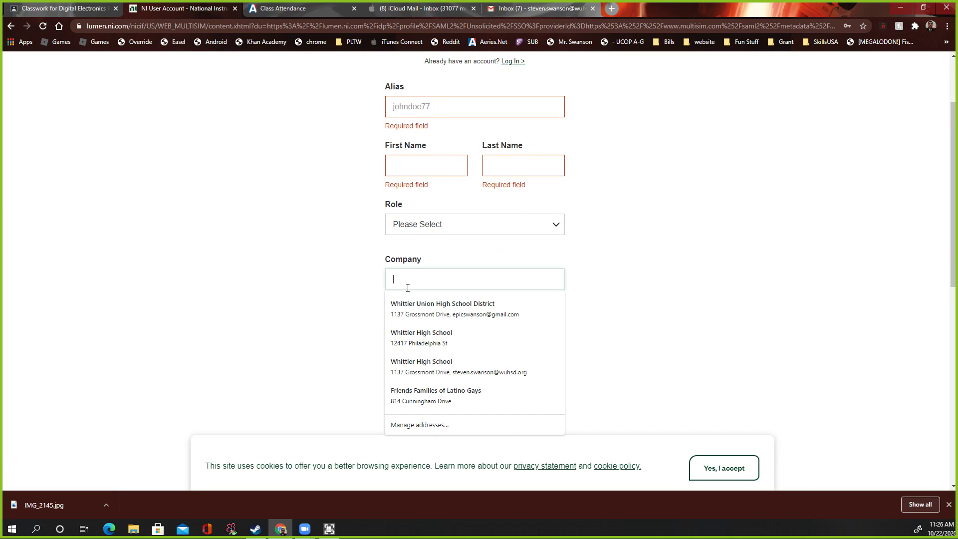
{"action": "left_click", "coordinate": [340, 283]}
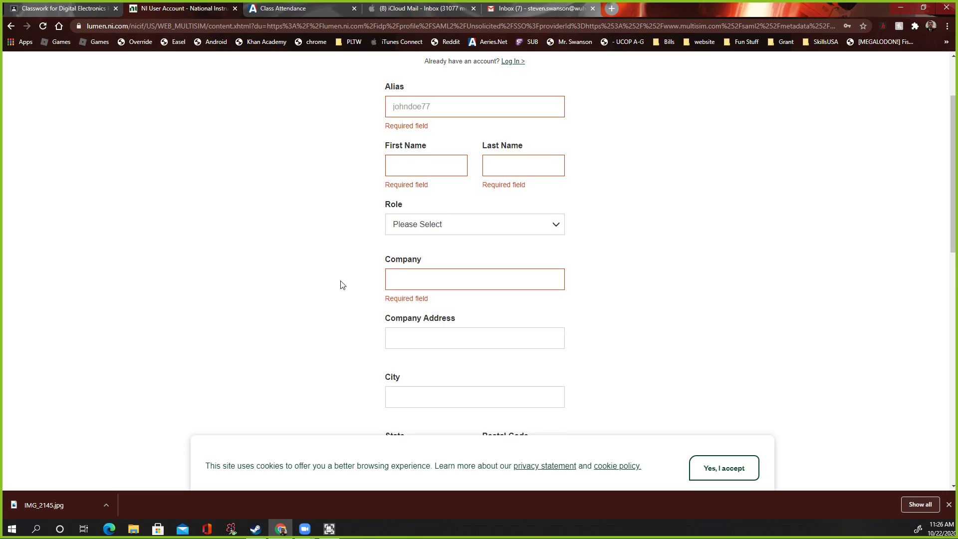
{"action": "left_click", "coordinate": [418, 347]}
{"action": "left_click", "coordinate": [321, 340]}
{"action": "scroll", "coordinate": [327, 336], "scroll_direction": "down", "scroll_amount": 2}
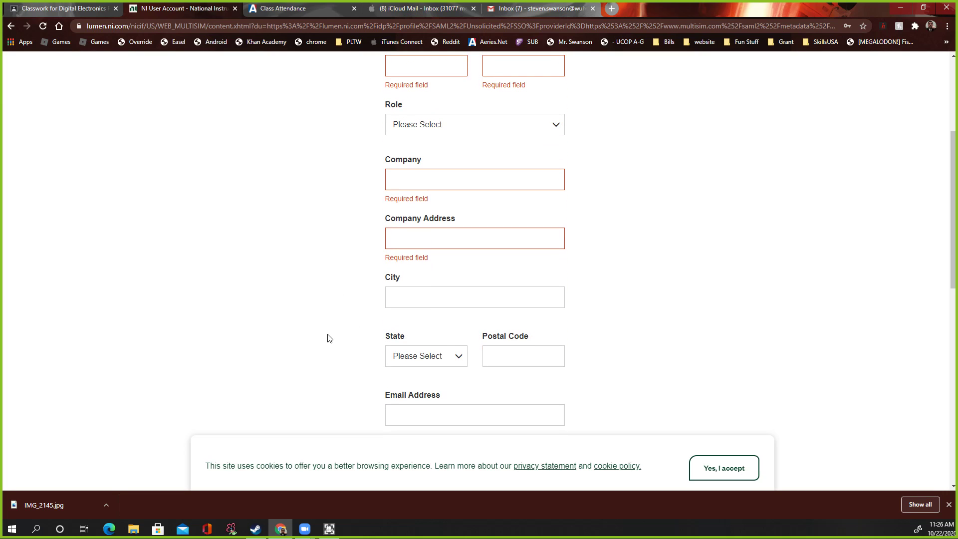
{"action": "left_click", "coordinate": [399, 294]}
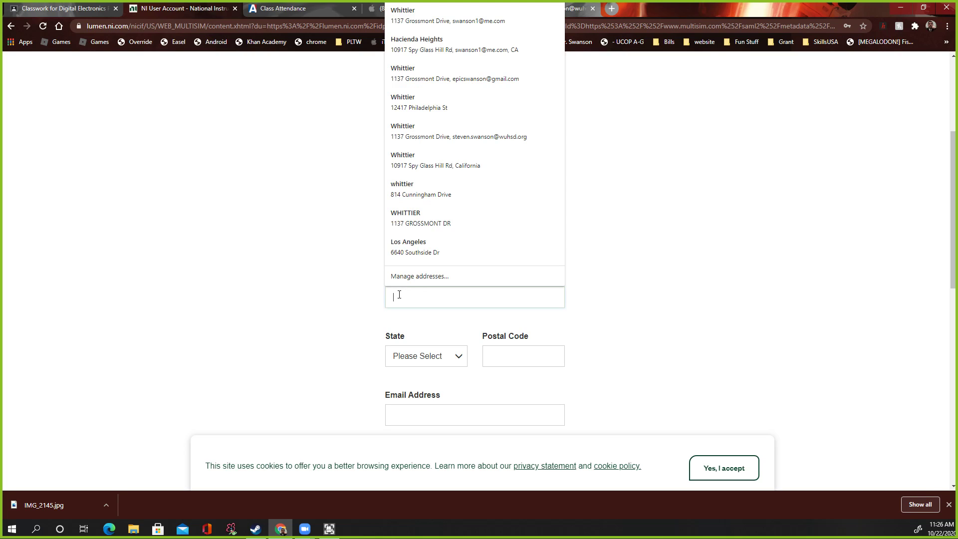
{"action": "left_click", "coordinate": [379, 298]}
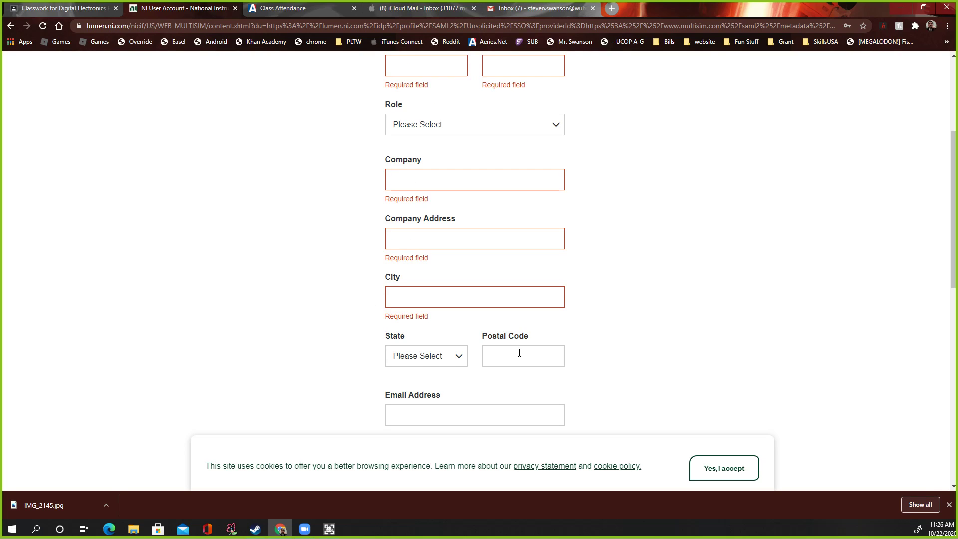
{"action": "scroll", "coordinate": [321, 338], "scroll_direction": "down", "scroll_amount": 2}
{"action": "left_click", "coordinate": [415, 311]}
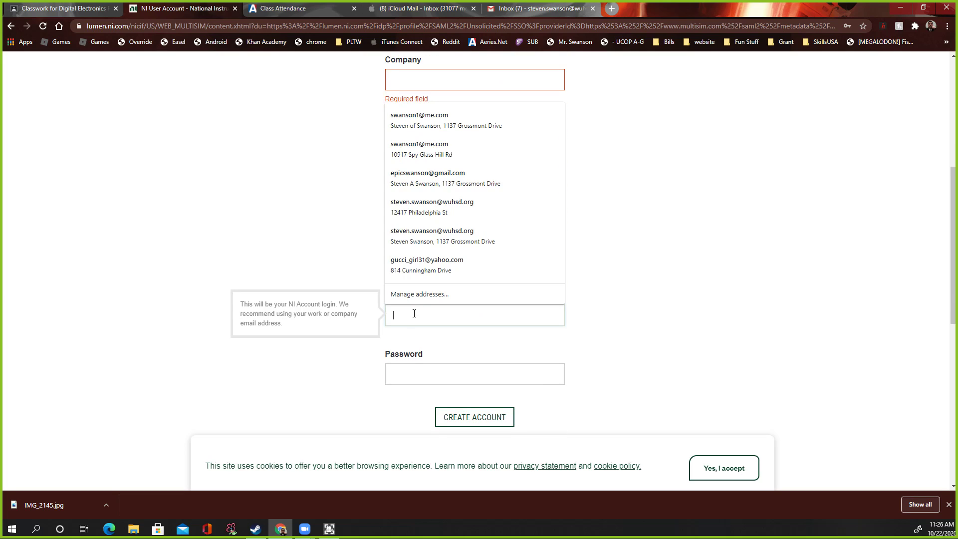
{"action": "left_click", "coordinate": [394, 372]}
{"action": "left_click", "coordinate": [283, 280]}
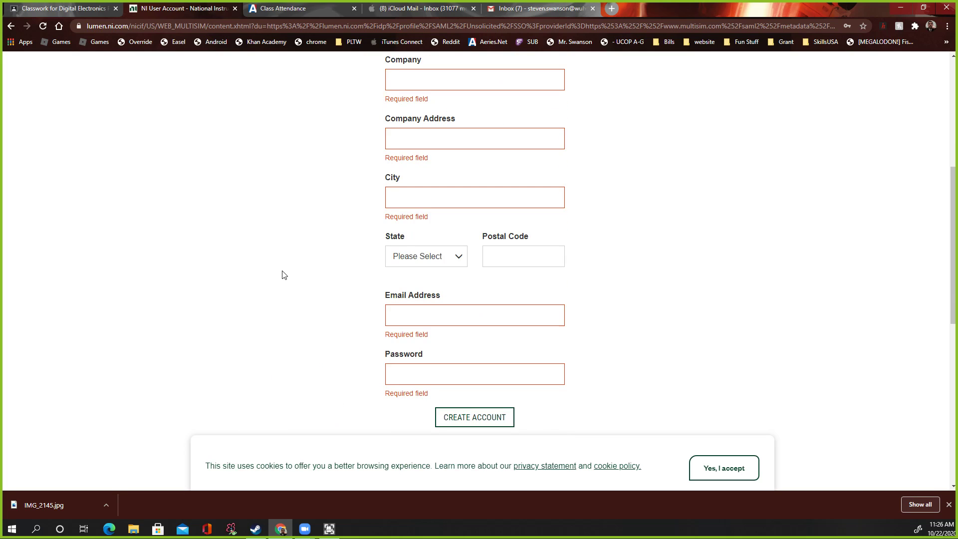
{"action": "left_click", "coordinate": [445, 417]}
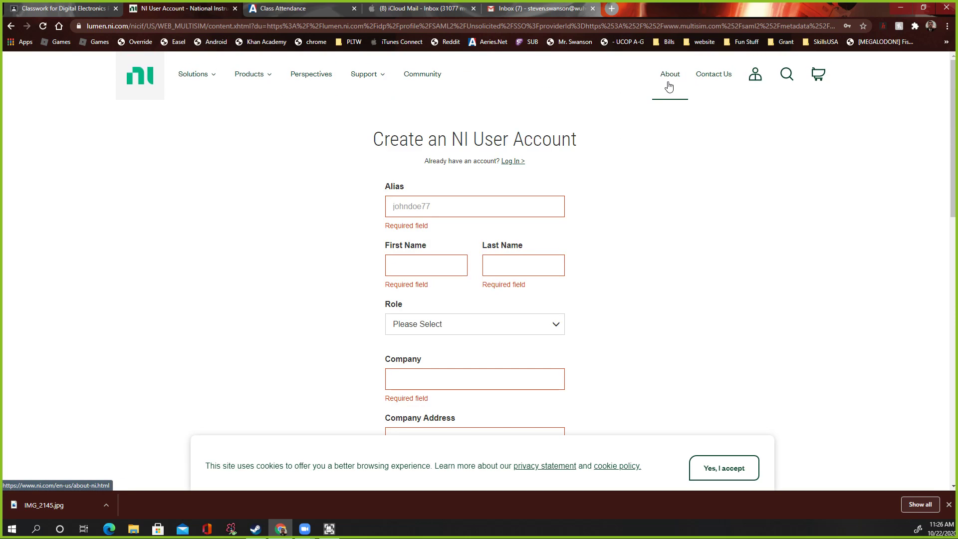
Return to the Multisim Live site, log in with the saved account credentials and create a new circuit.
{"action": "left_click", "coordinate": [11, 26]}
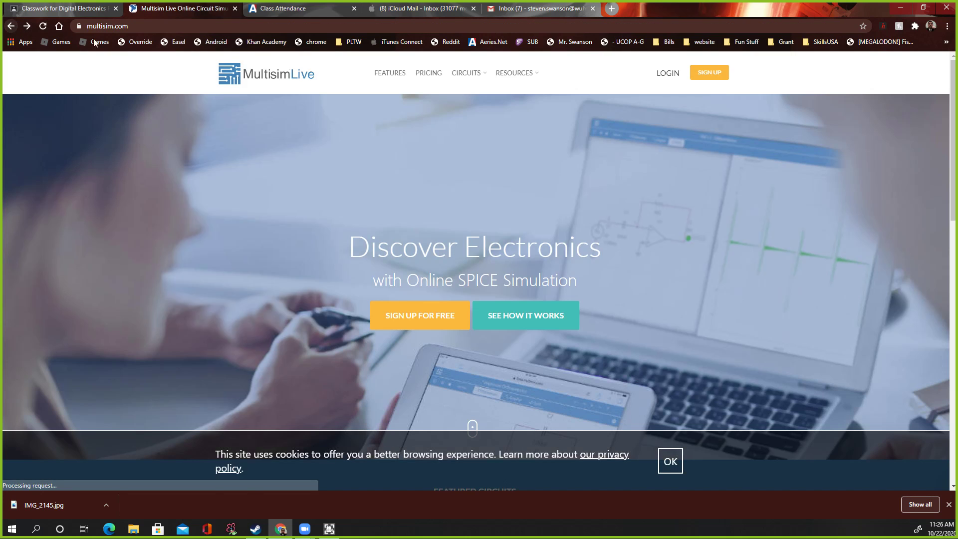
{"action": "left_click", "coordinate": [664, 76]}
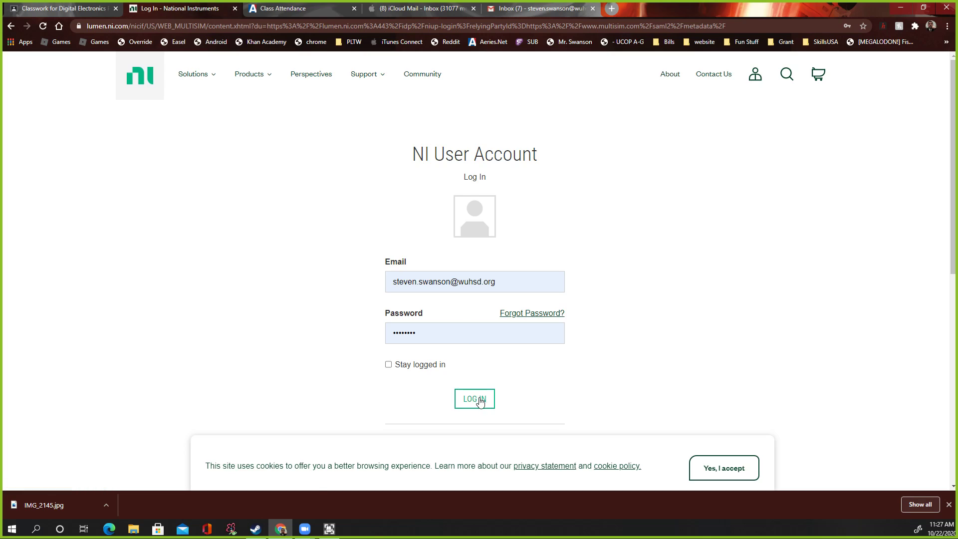
{"action": "left_click", "coordinate": [479, 407]}
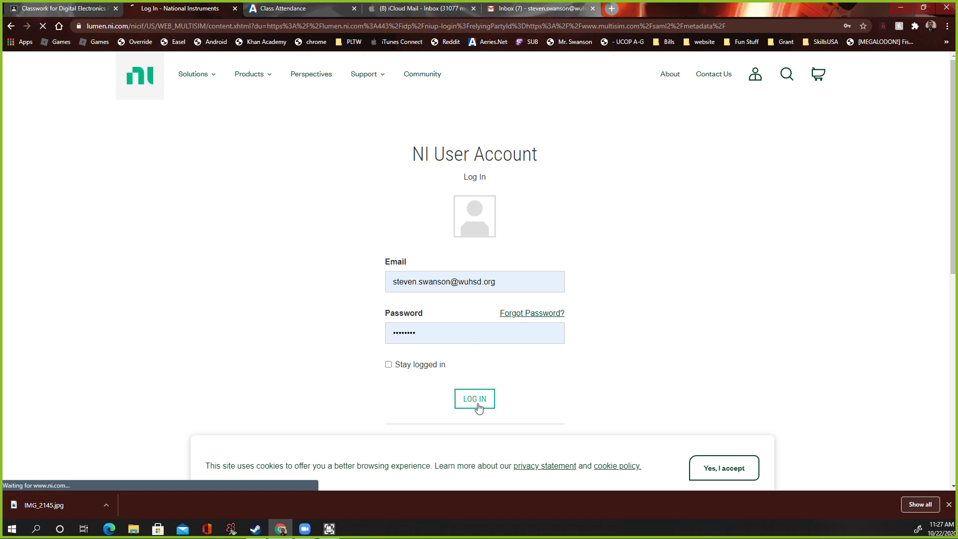
{"action": "left_click", "coordinate": [475, 399]}
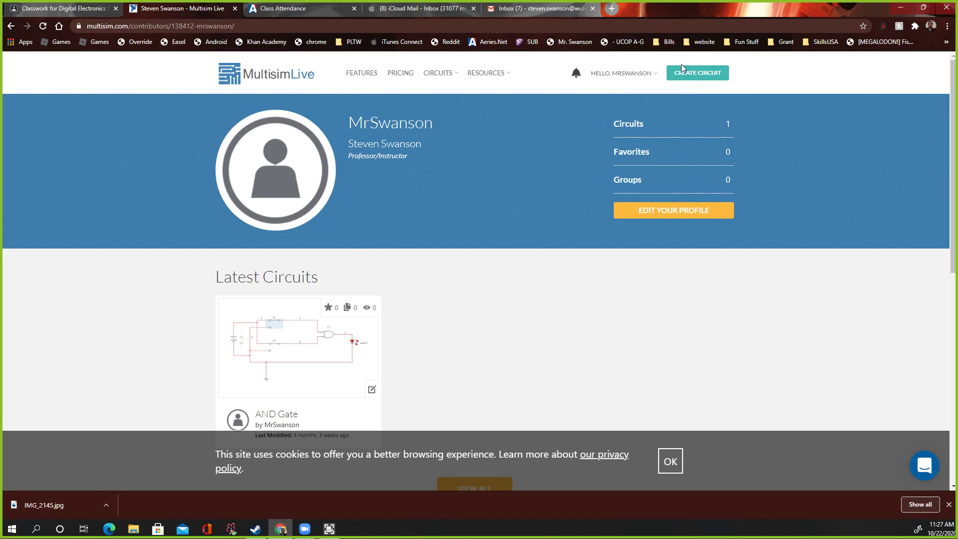
{"action": "left_click", "coordinate": [703, 76]}
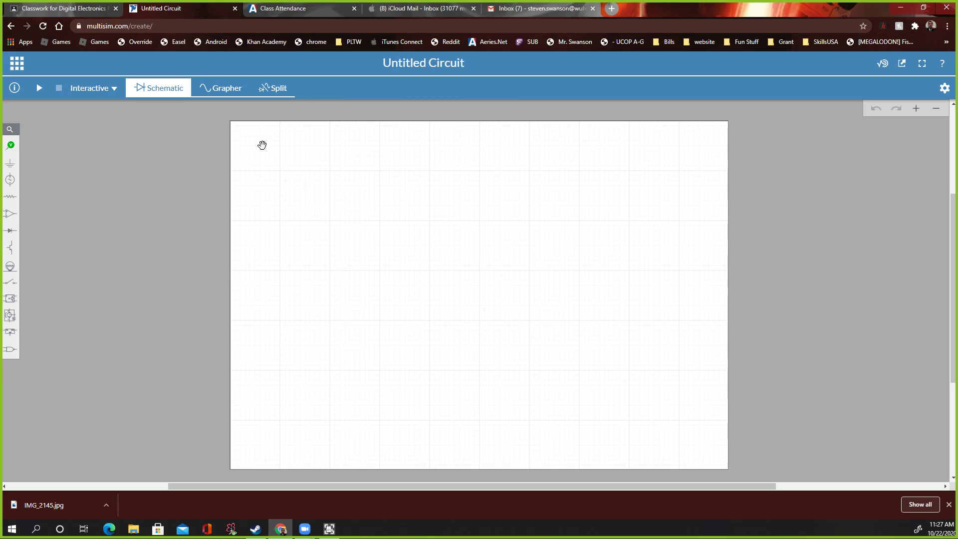
Open the circuit theory simulation PDF from the 1.2.3 classwork assignment and study the procedure 1 series circuit with and without meters.
{"action": "left_click", "coordinate": [92, 10]}
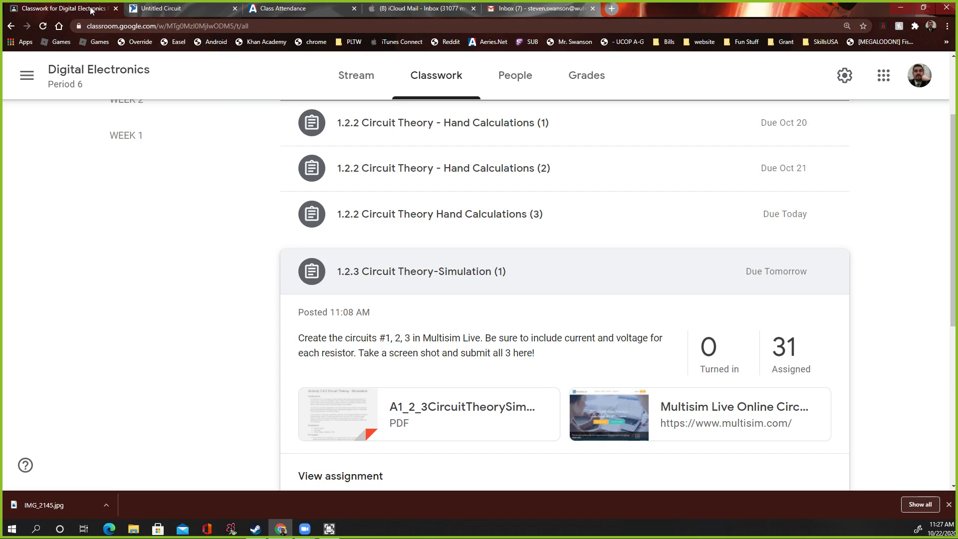
{"action": "left_click", "coordinate": [342, 414]}
{"action": "scroll", "coordinate": [341, 408], "scroll_direction": "down", "scroll_amount": 8}
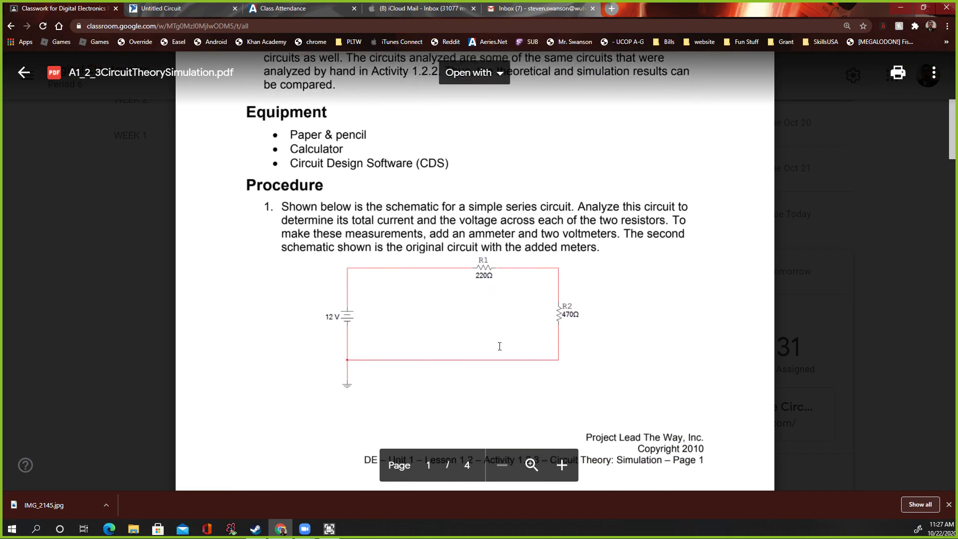
{"action": "left_click_drag", "start_coordinate": [293, 160], "coordinate": [551, 163]}
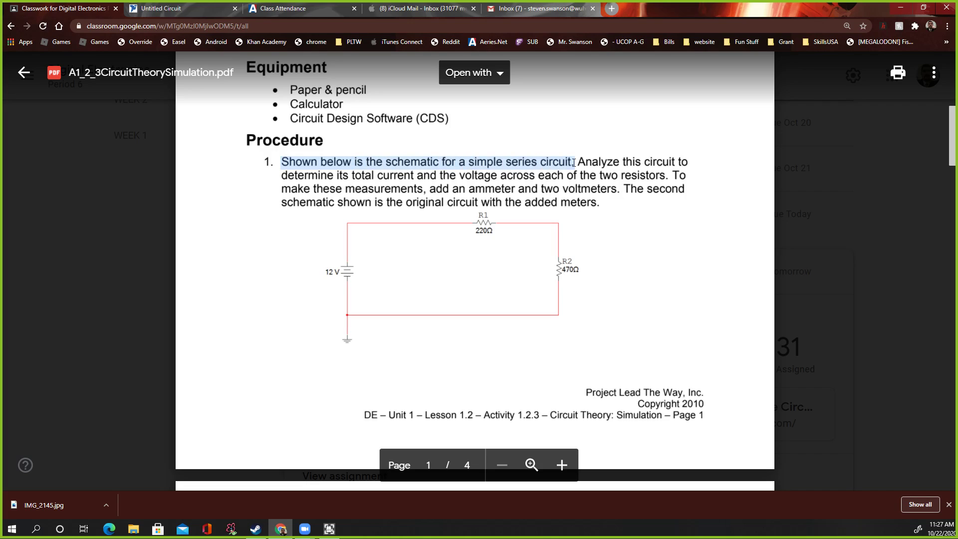
{"action": "left_click", "coordinate": [477, 224]}
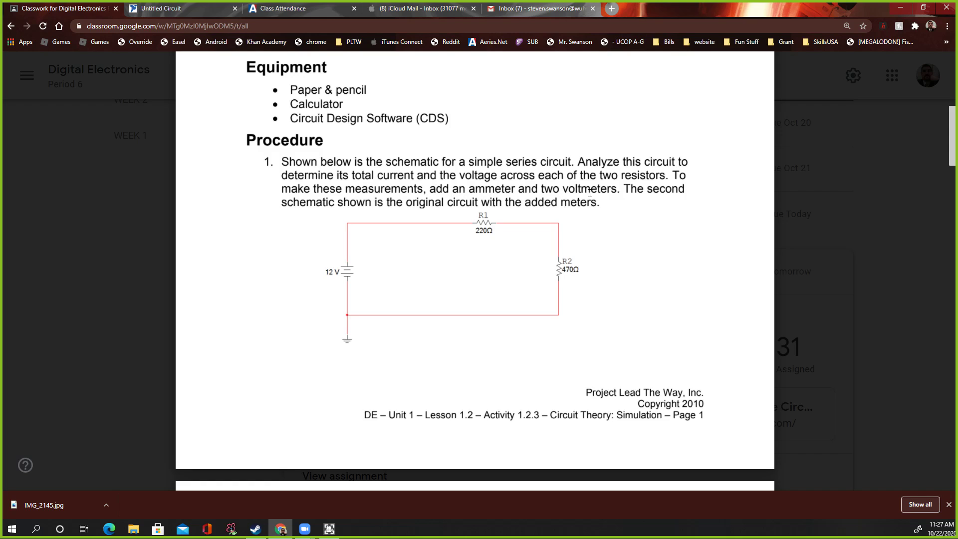
{"action": "scroll", "coordinate": [605, 207], "scroll_direction": "down", "scroll_amount": 4}
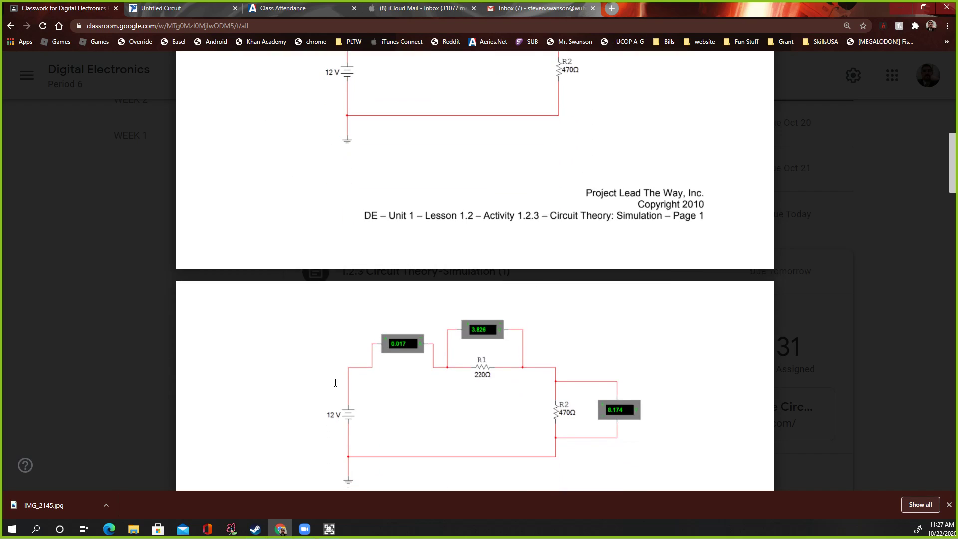
{"action": "scroll", "coordinate": [335, 382], "scroll_direction": "down", "scroll_amount": 2}
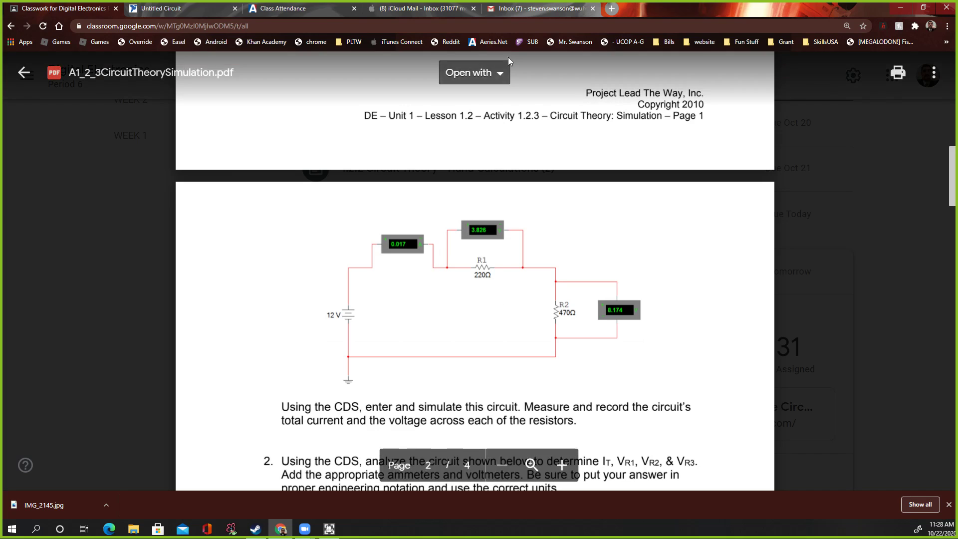
{"action": "left_click", "coordinate": [187, 8]}
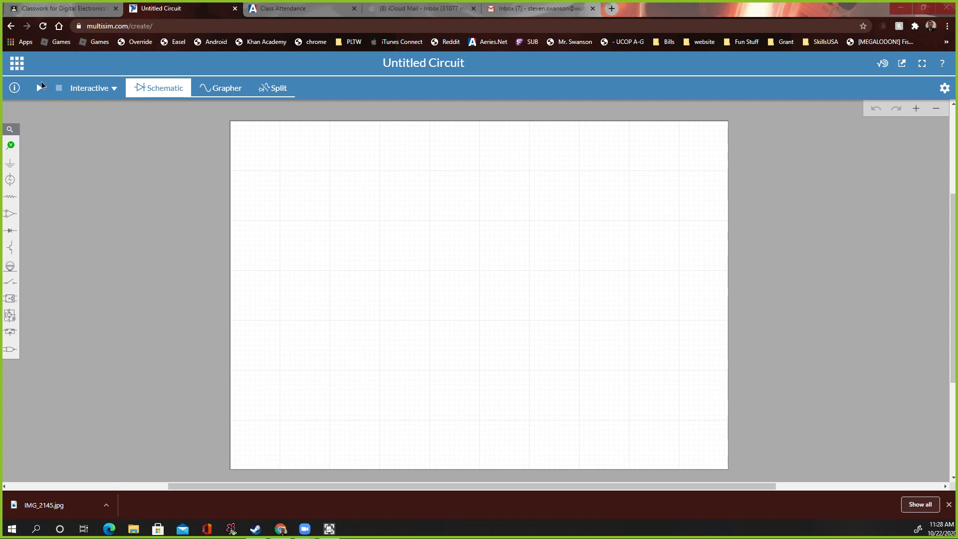
{"action": "left_click", "coordinate": [55, 8]}
{"action": "scroll", "coordinate": [420, 280], "scroll_direction": "up", "scroll_amount": 6}
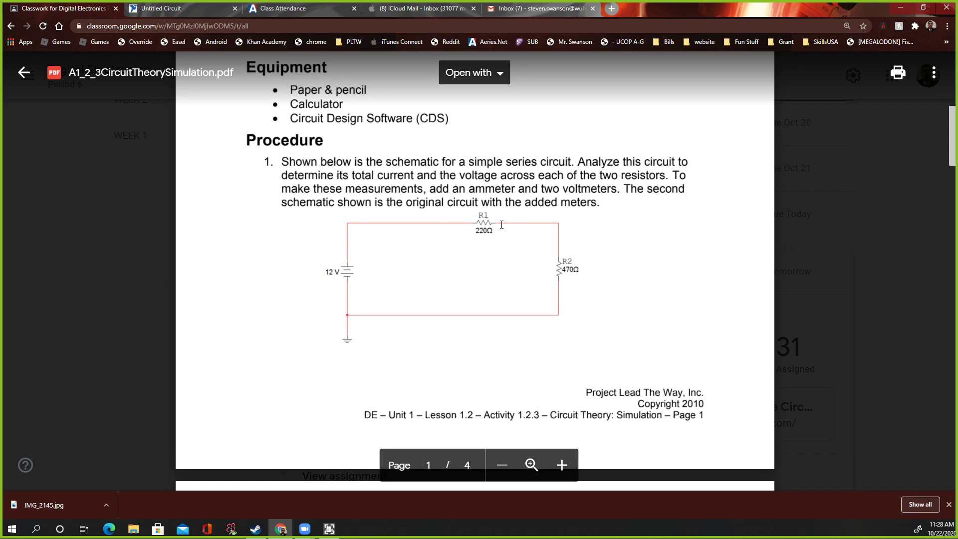
Switch back to Multisim Live and place a DC voltage source on the left part of the blank schematic.
{"action": "left_click", "coordinate": [187, 10]}
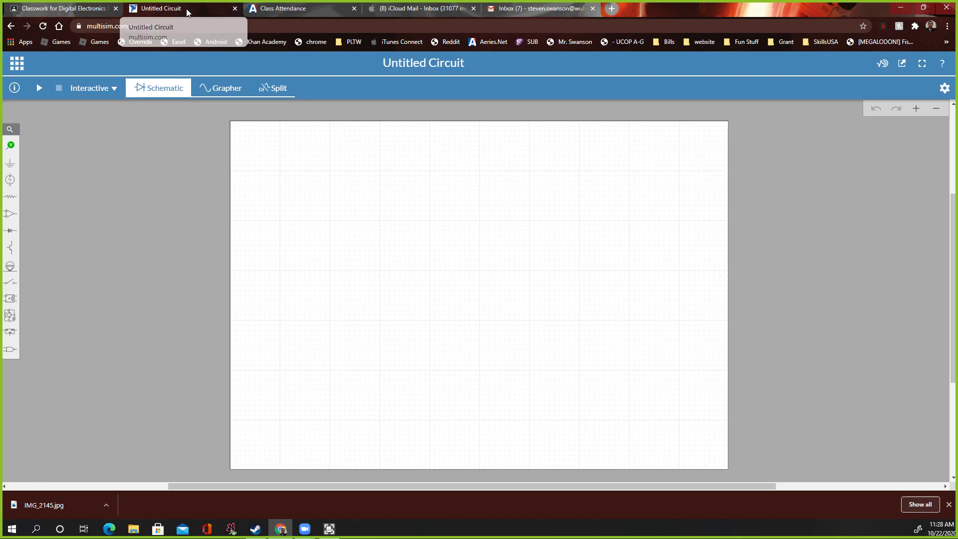
{"action": "left_click", "coordinate": [10, 181]}
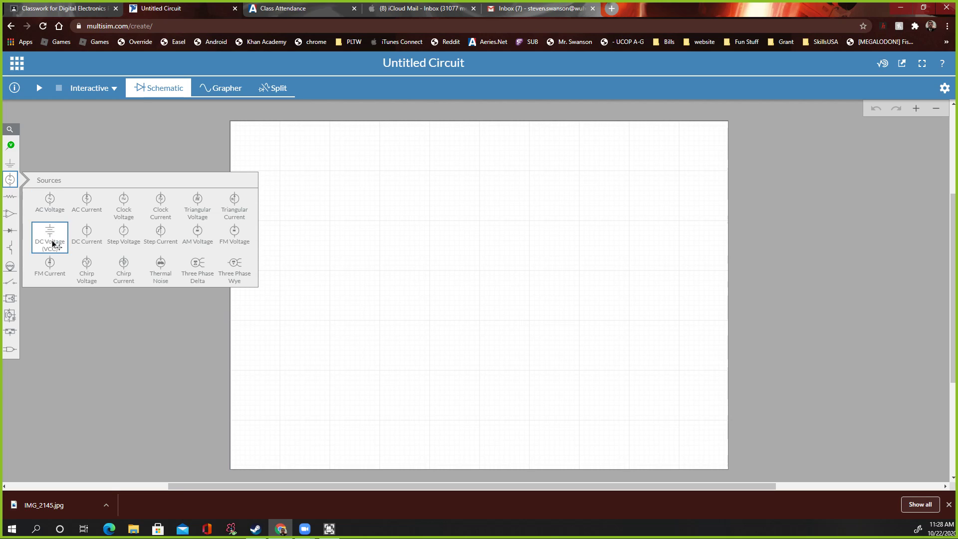
{"action": "left_click_drag", "start_coordinate": [57, 236], "coordinate": [329, 260]}
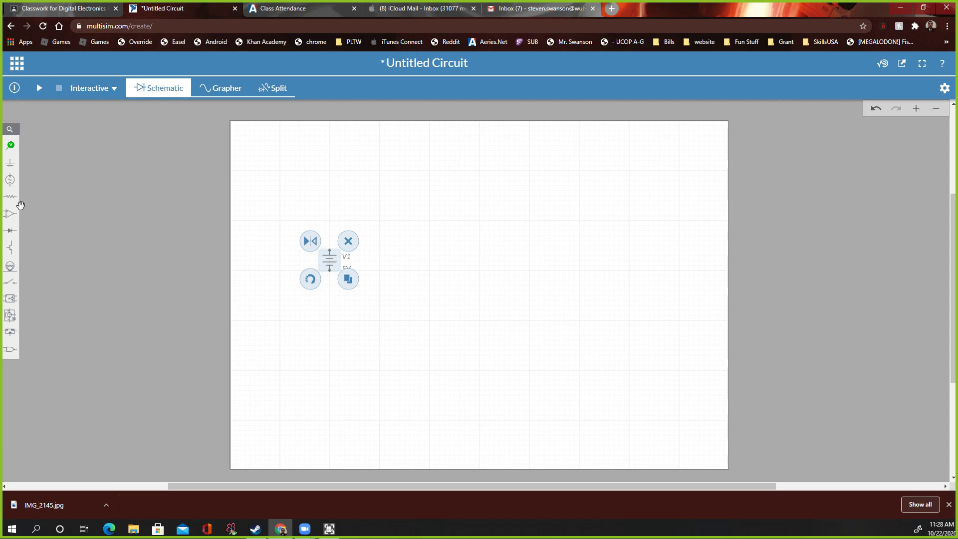
Place a horizontal resistor beyond the voltage source and a duplicate rotated to vertical below it, checking the layout against the assignment schematic.
{"action": "left_click", "coordinate": [12, 200]}
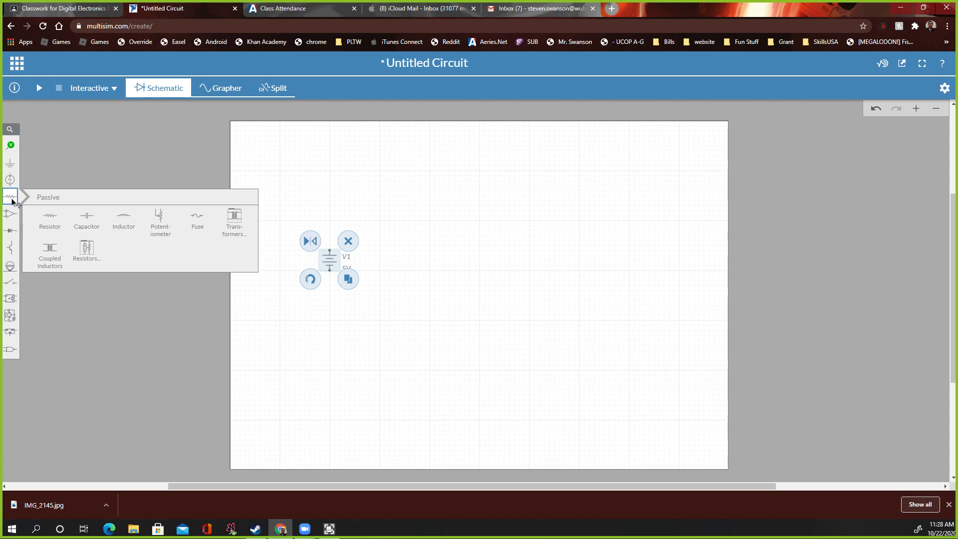
{"action": "left_click", "coordinate": [48, 224]}
{"action": "left_click", "coordinate": [442, 234]}
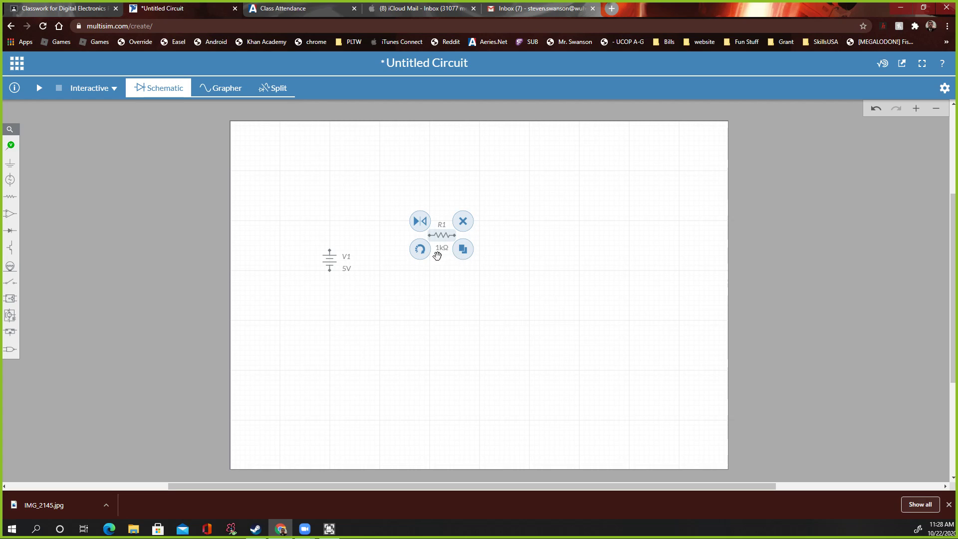
{"action": "left_click", "coordinate": [462, 249]}
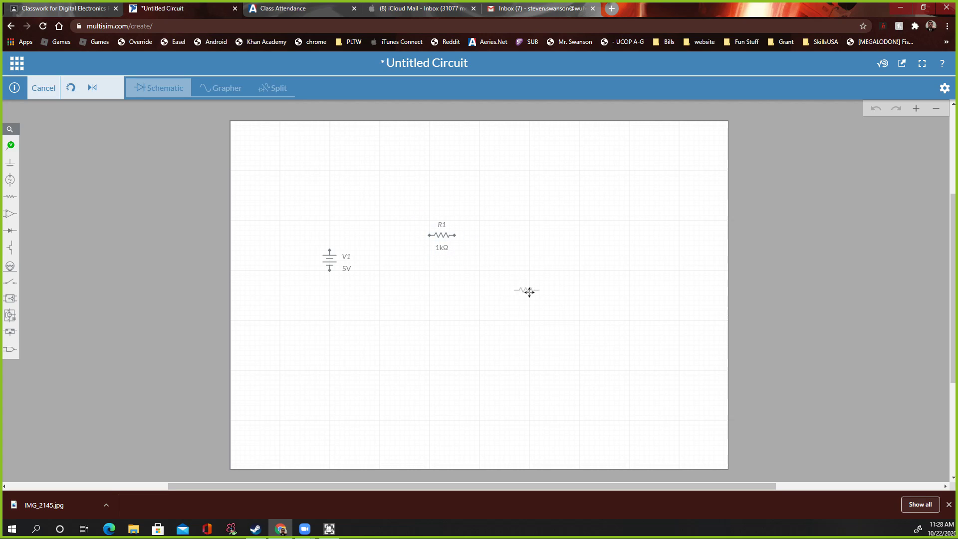
{"action": "left_click", "coordinate": [531, 298]}
{"action": "left_click", "coordinate": [510, 314]}
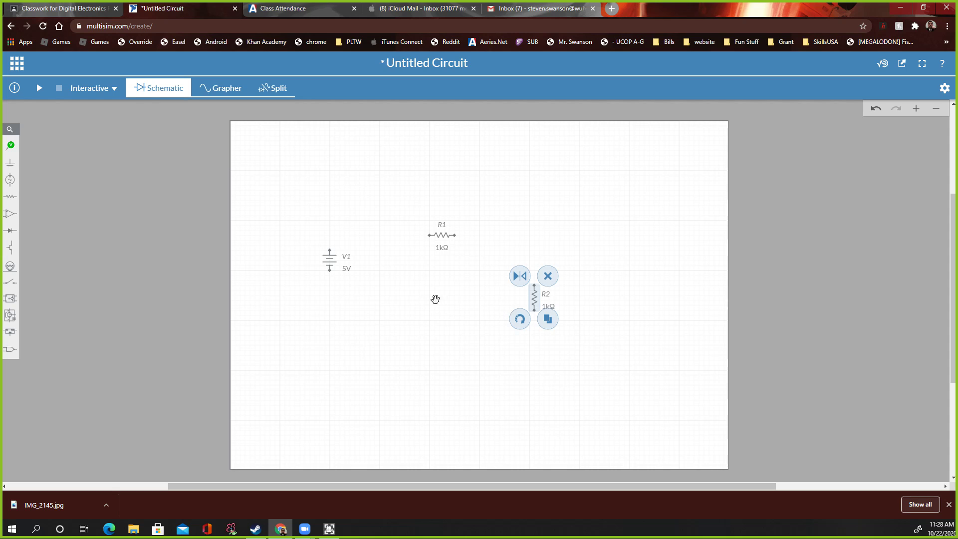
{"action": "left_click", "coordinate": [94, 14]}
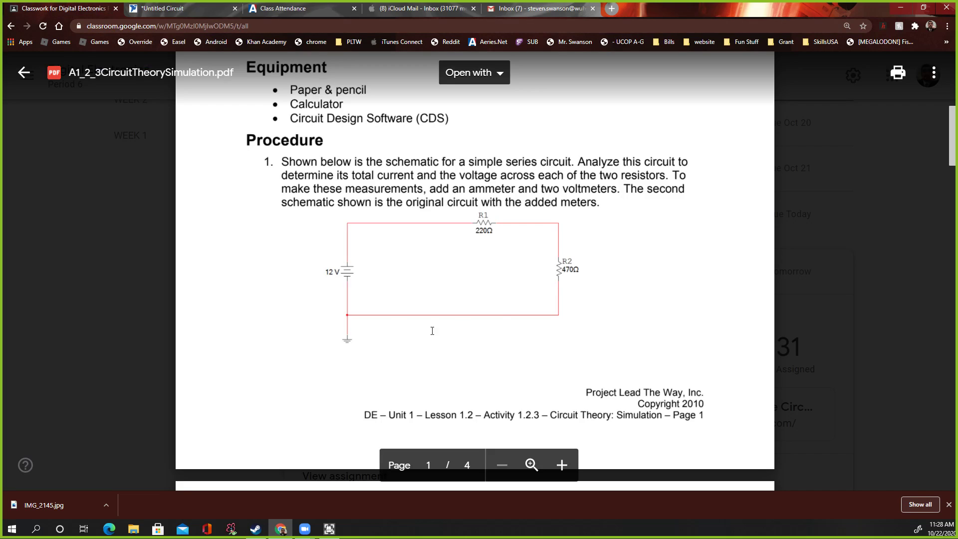
{"action": "left_click", "coordinate": [176, 10]}
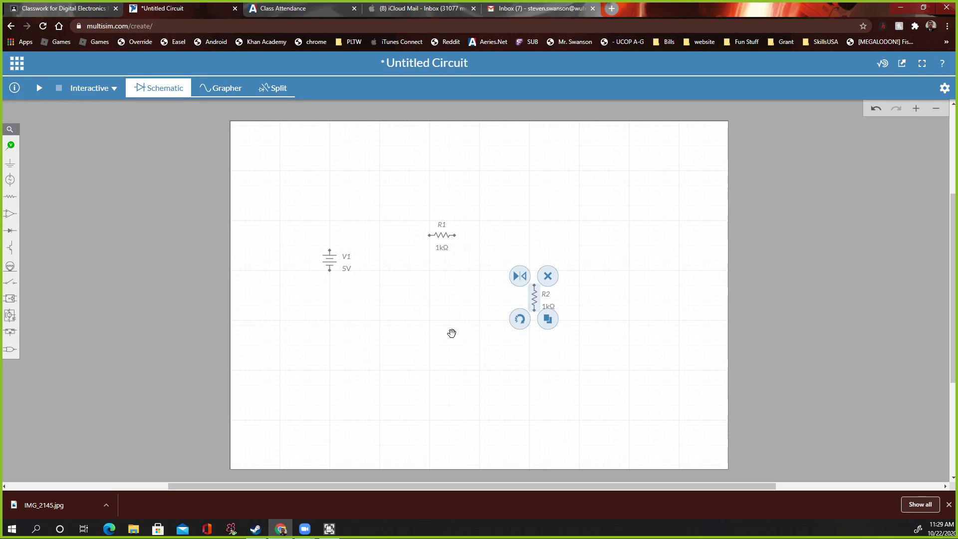
Check R1's value in the assignment schematic and set the horizontal resistor R1's resistance to 220 Ω.
{"action": "scroll", "coordinate": [543, 305], "scroll_direction": "up", "scroll_amount": 2}
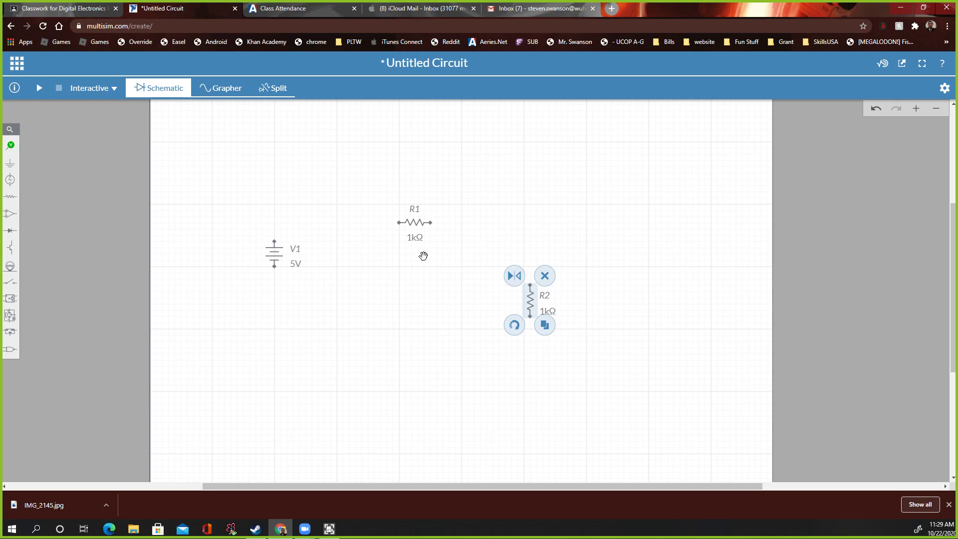
{"action": "left_click", "coordinate": [415, 238]}
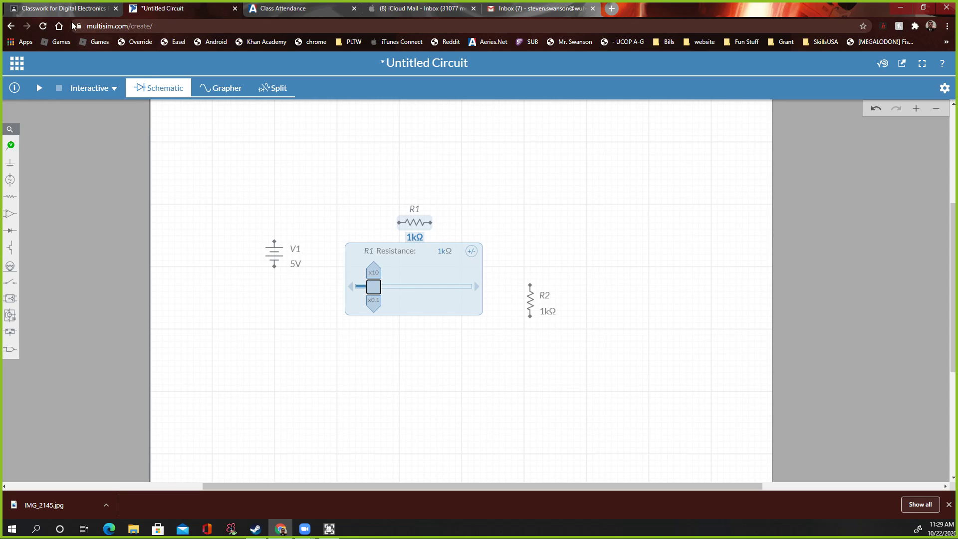
{"action": "left_click", "coordinate": [57, 9]}
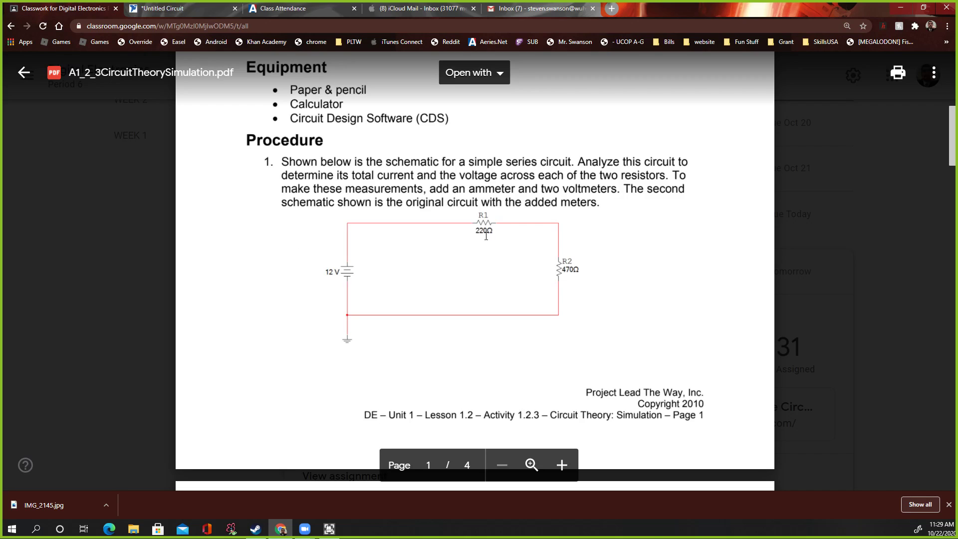
{"action": "left_click", "coordinate": [189, 15]}
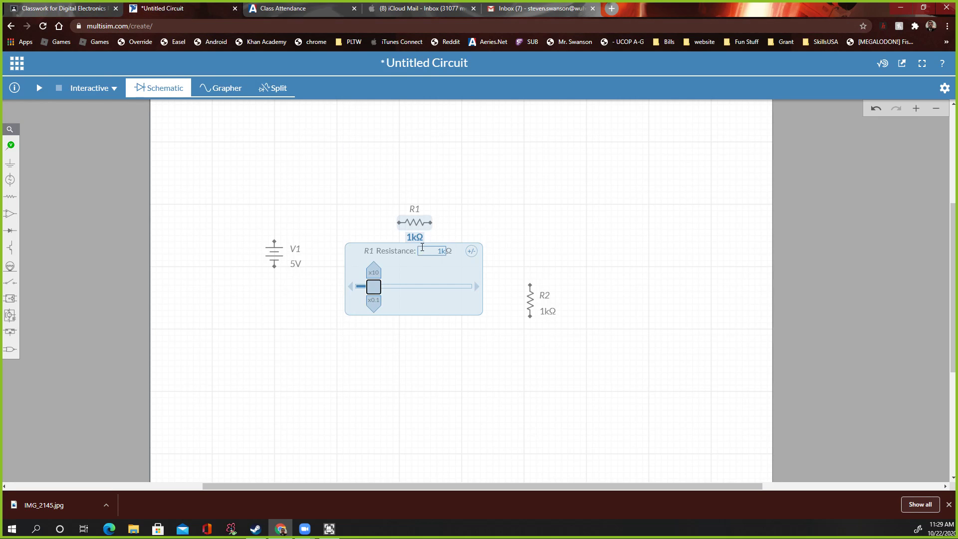
{"action": "left_click", "coordinate": [417, 238]}
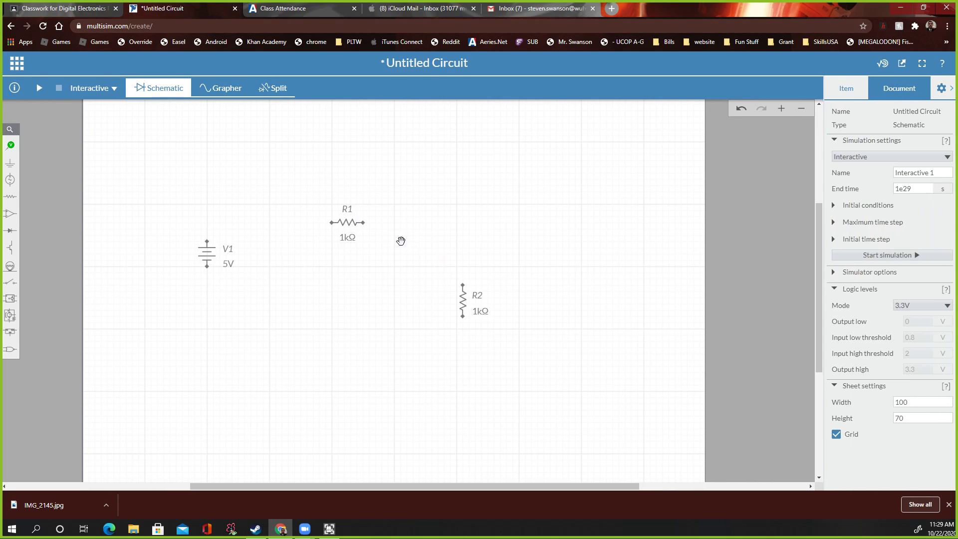
{"action": "left_click", "coordinate": [349, 238]}
{"action": "left_click", "coordinate": [378, 252]}
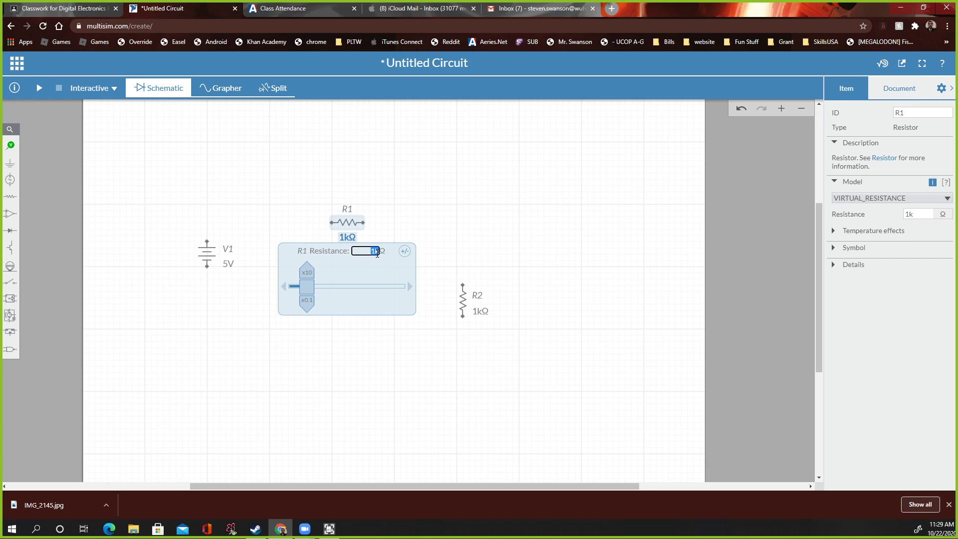
{"action": "type", "text": "220"}
{"action": "key", "text": "Return"}
{"action": "left_click", "coordinate": [447, 232]}
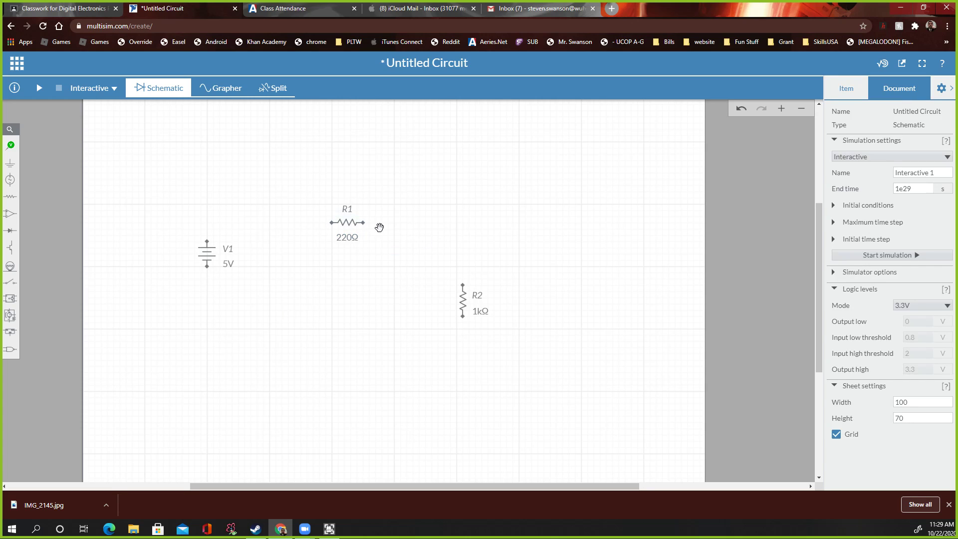
Set the vertical resistor R2's resistance to 470 Ω.
{"action": "left_click", "coordinate": [480, 311]}
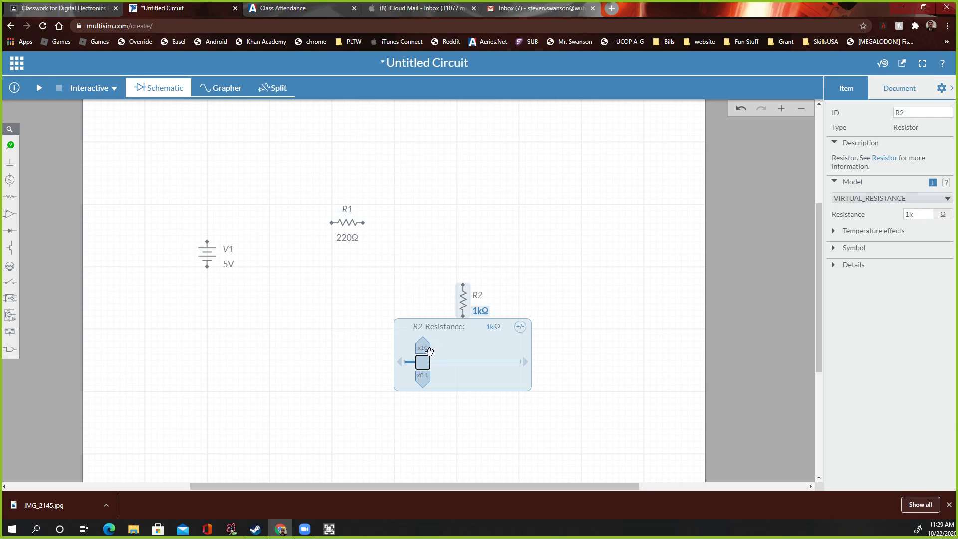
{"action": "left_click", "coordinate": [493, 327]}
{"action": "key", "text": "Return"}
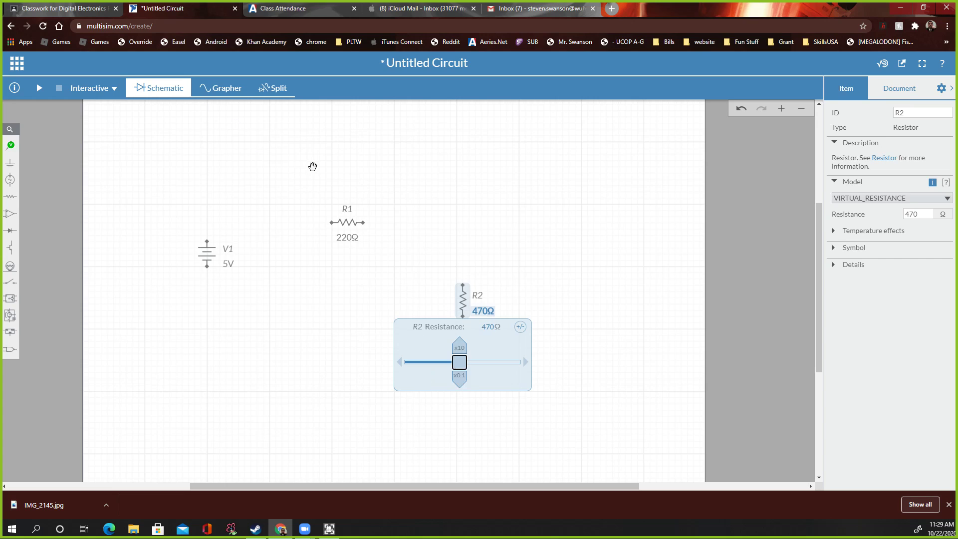
{"action": "left_click", "coordinate": [487, 264]}
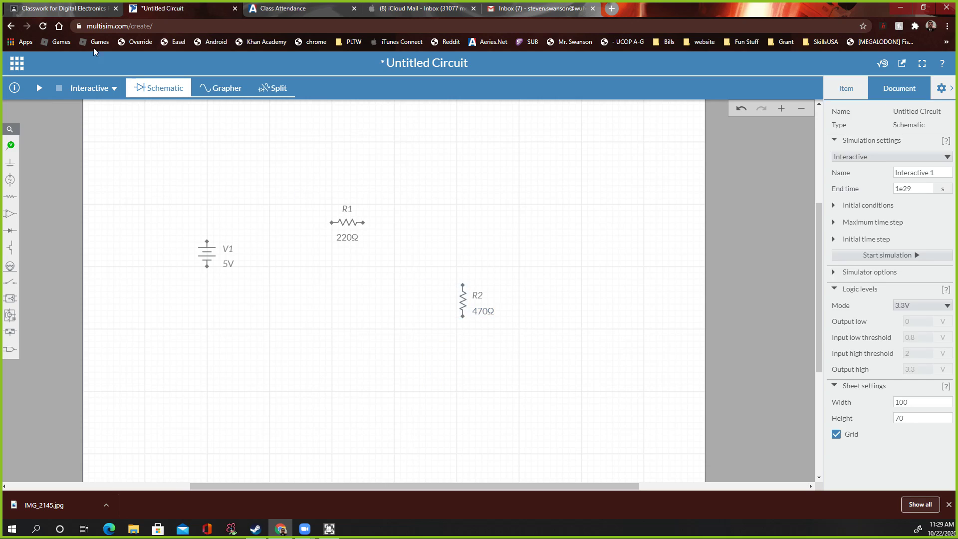
Compare the resistor labels and values with the assignment schematic and open R1's ID for editing, leaving without a new name.
{"action": "left_click", "coordinate": [67, 9]}
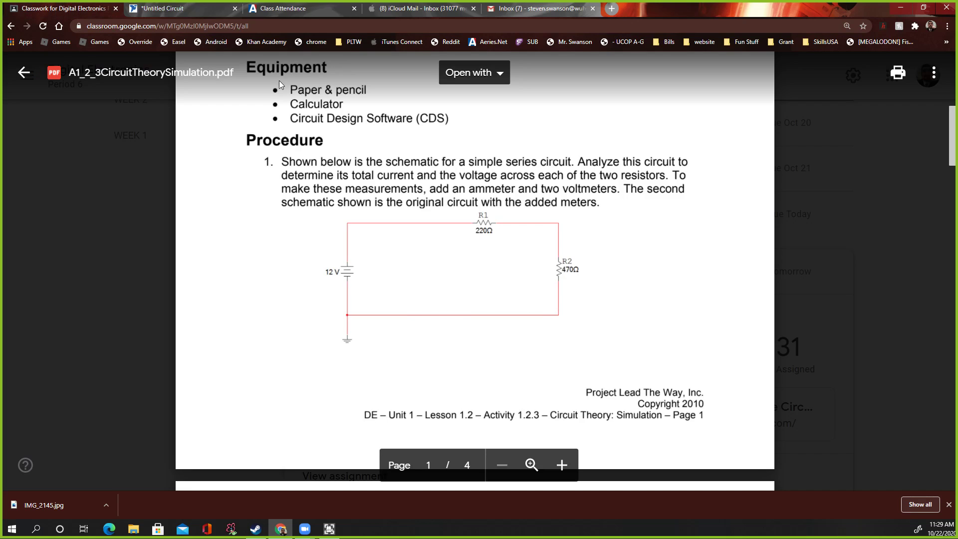
{"action": "left_click", "coordinate": [210, 9]}
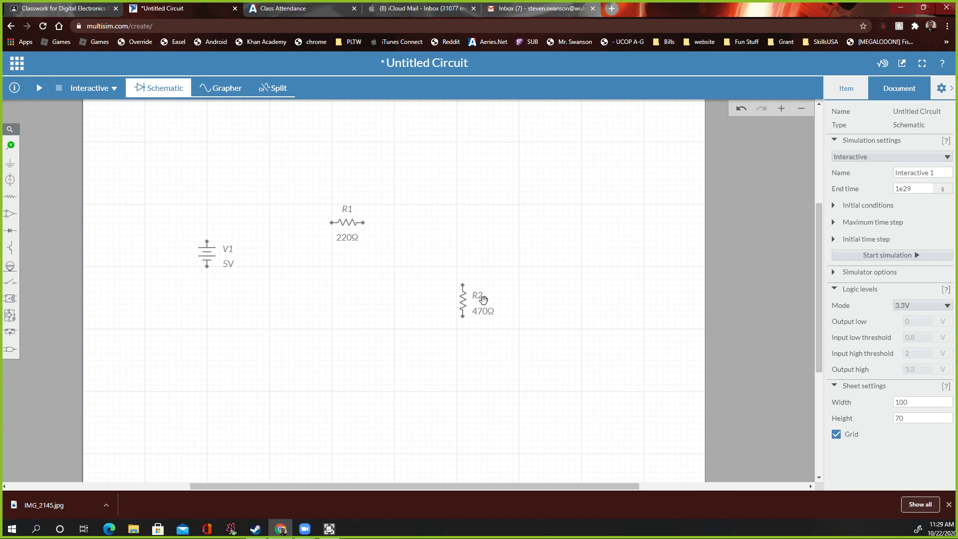
{"action": "left_click", "coordinate": [58, 10]}
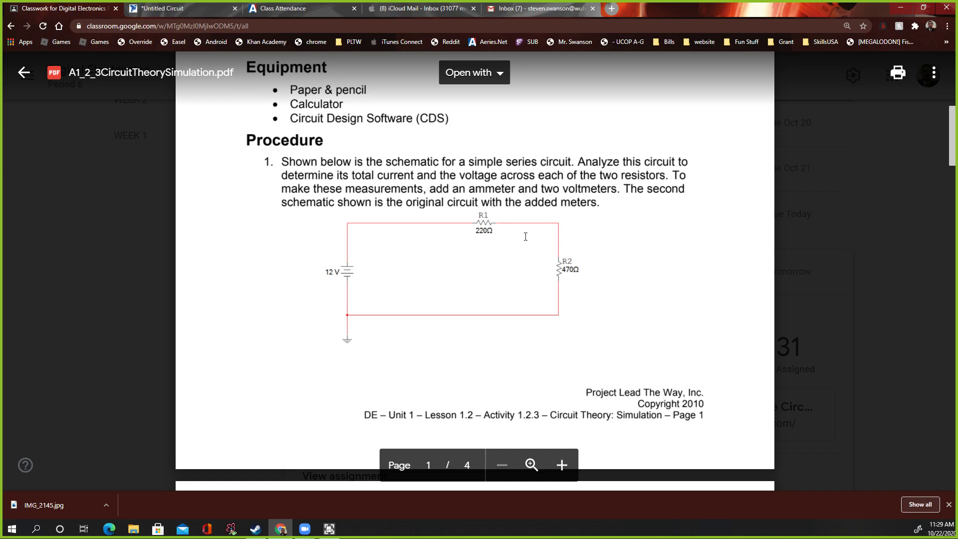
{"action": "left_click", "coordinate": [184, 8]}
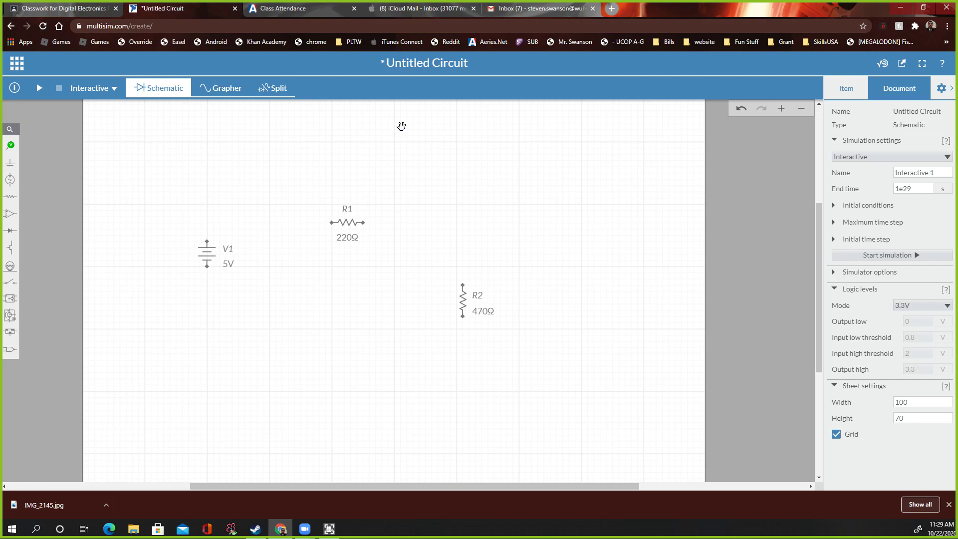
{"action": "left_click", "coordinate": [351, 210]}
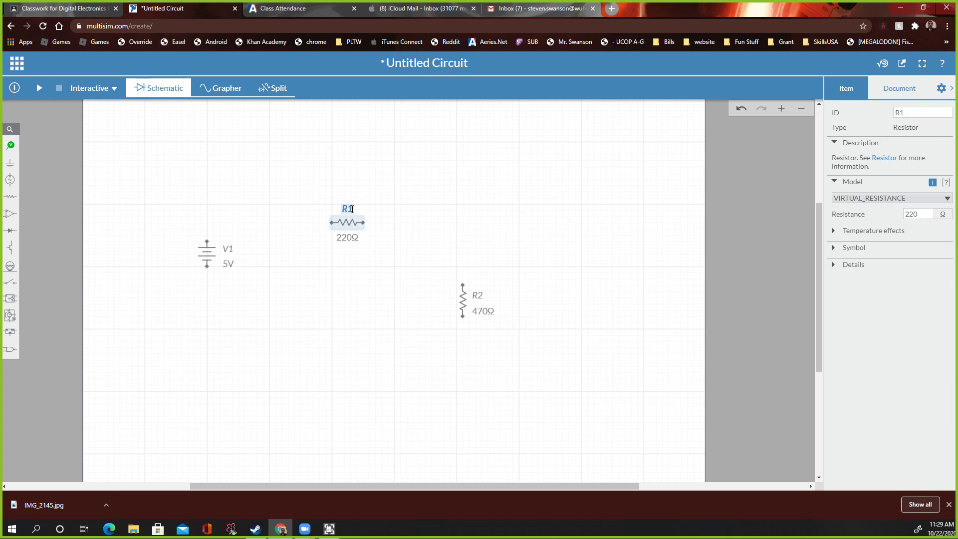
{"action": "double_click", "coordinate": [351, 210]}
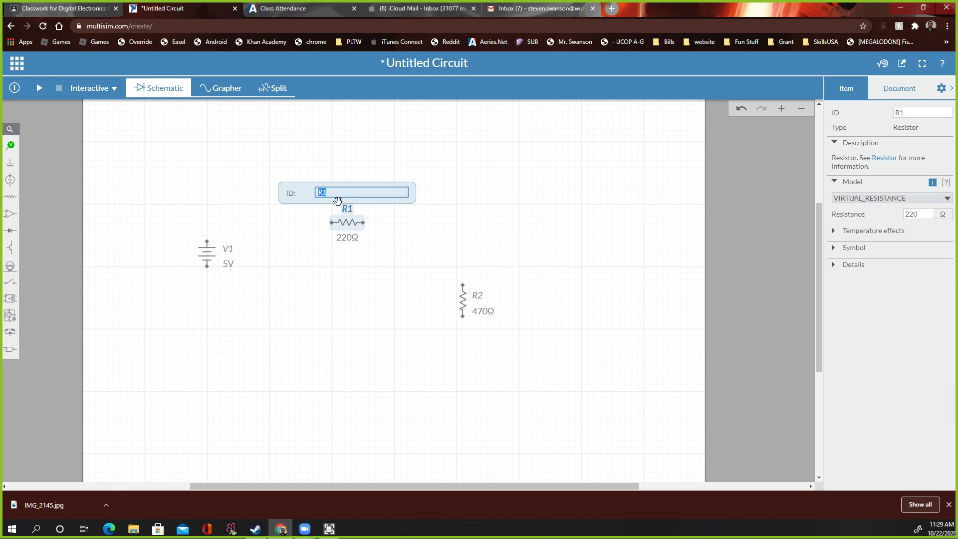
{"action": "left_click", "coordinate": [336, 169]}
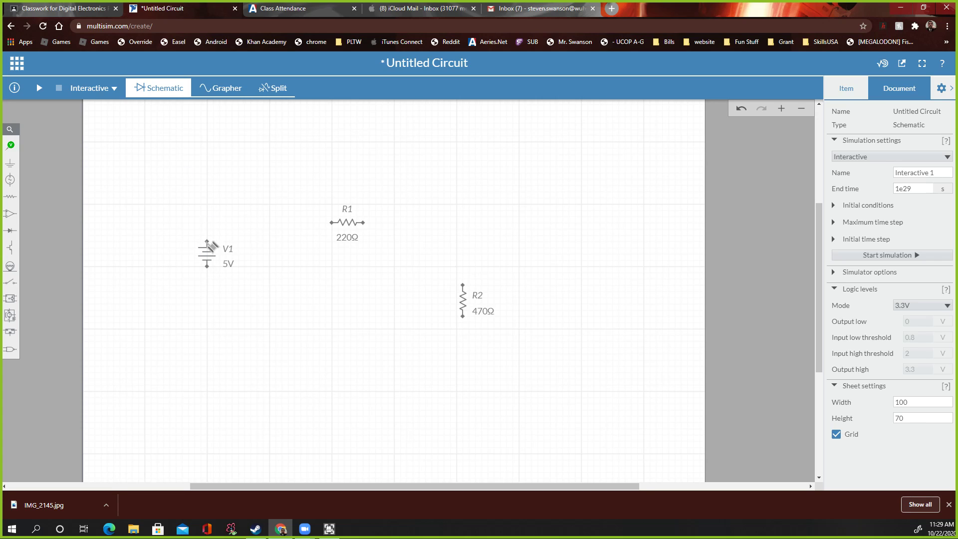
Wire the voltage source's upper terminal to R1's near end and R1's far end to R2's upper terminal.
{"action": "scroll", "coordinate": [211, 246], "scroll_direction": "up", "scroll_amount": 4}
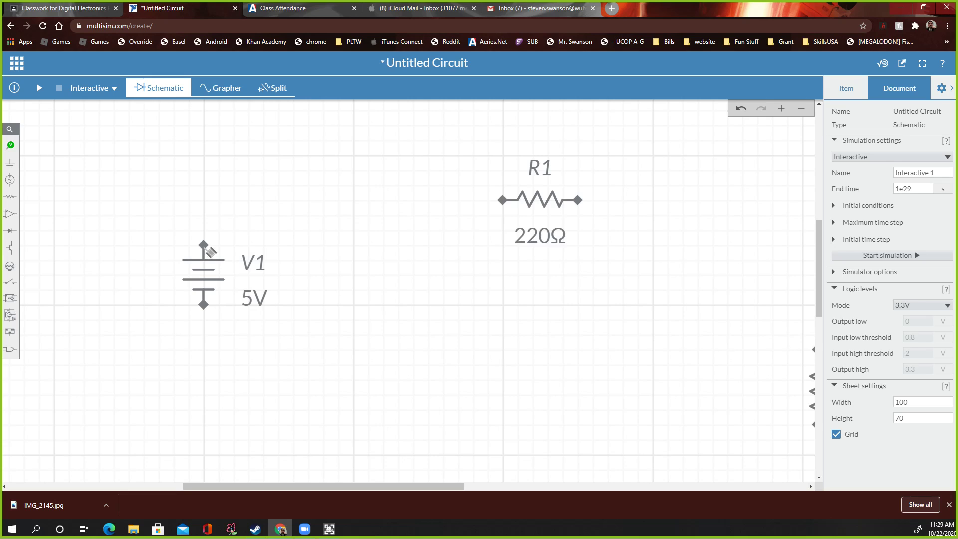
{"action": "scroll", "coordinate": [212, 250], "scroll_direction": "down", "scroll_amount": 5}
{"action": "scroll", "coordinate": [252, 231], "scroll_direction": "up", "scroll_amount": 4}
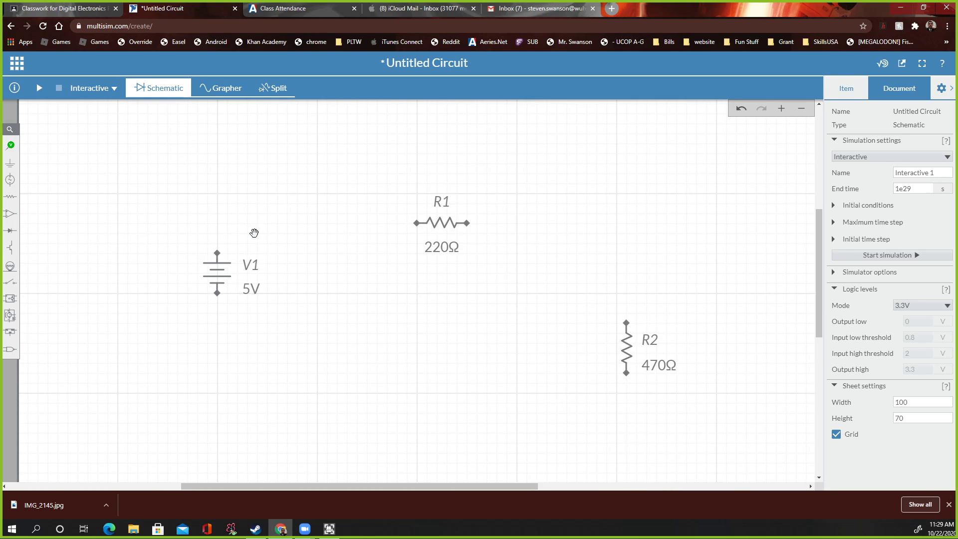
{"action": "left_click", "coordinate": [218, 254]}
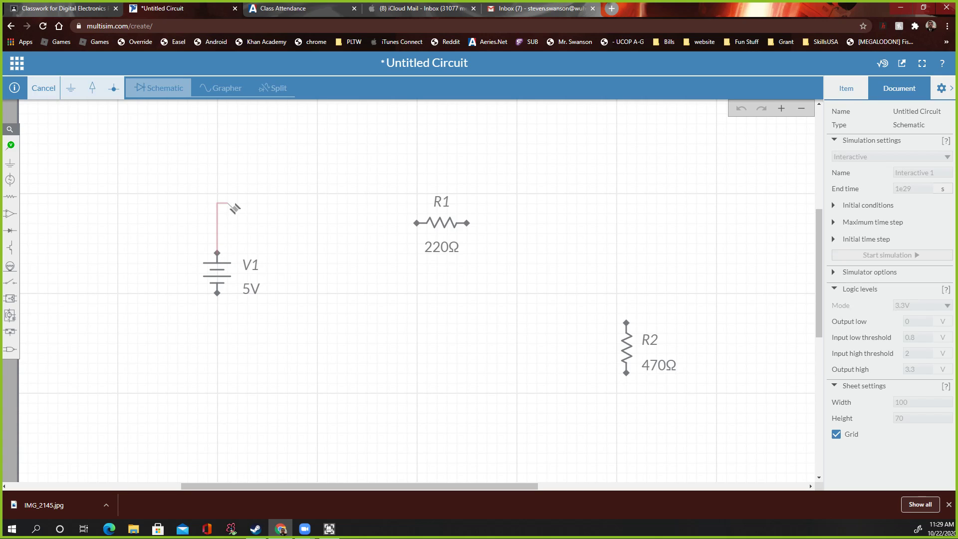
{"action": "left_click", "coordinate": [416, 223]}
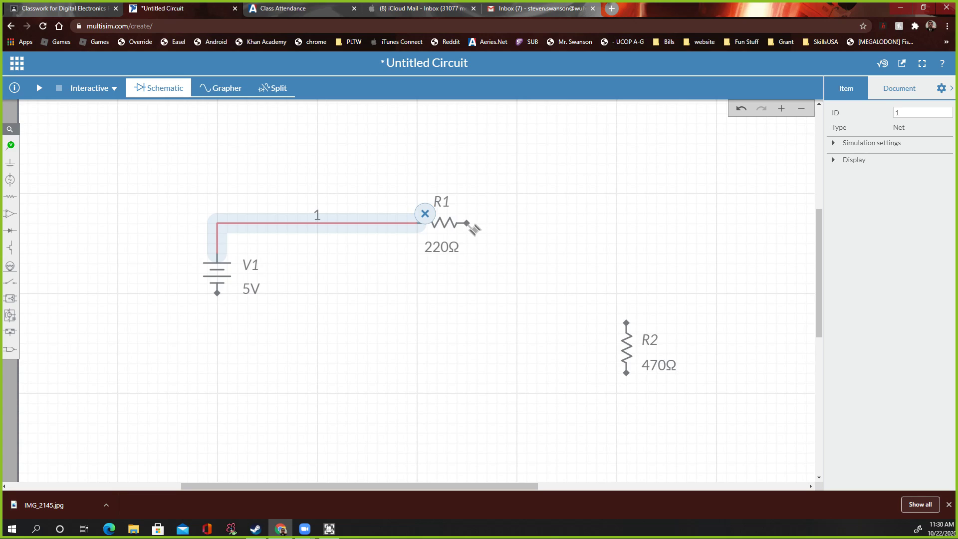
{"action": "left_click", "coordinate": [468, 224]}
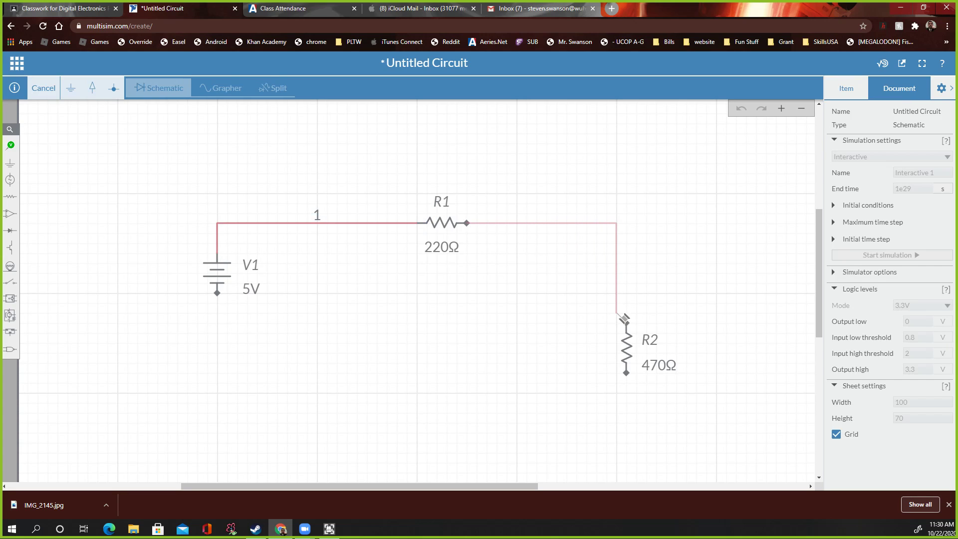
{"action": "left_click", "coordinate": [627, 323]}
{"action": "scroll", "coordinate": [643, 402], "scroll_direction": "up", "scroll_amount": 2}
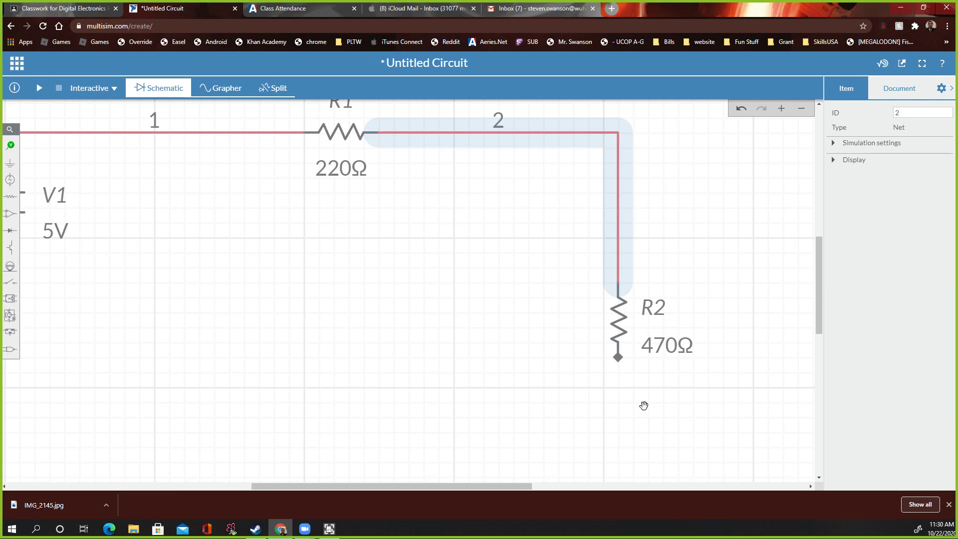
{"action": "scroll", "coordinate": [644, 405], "scroll_direction": "down", "scroll_amount": 4}
{"action": "scroll", "coordinate": [644, 405], "scroll_direction": "up", "scroll_amount": 5}
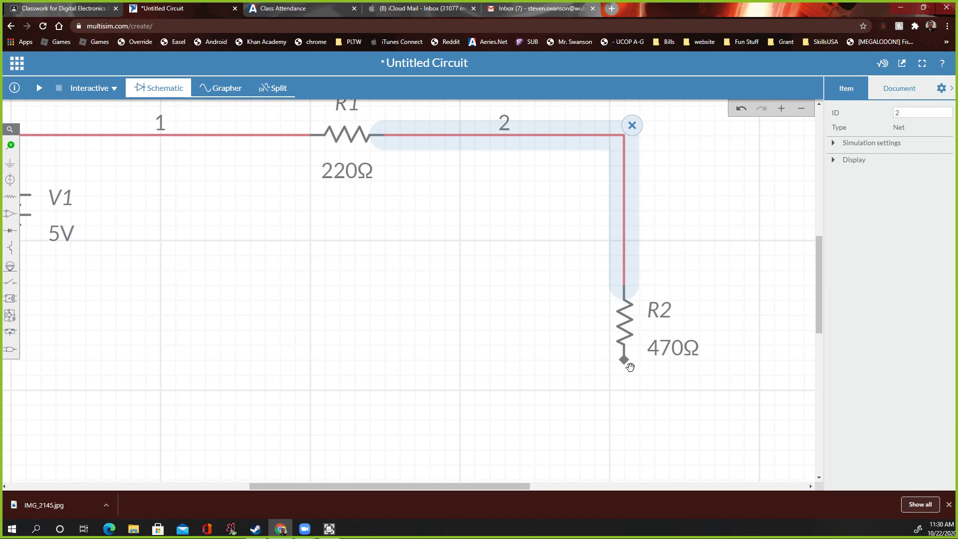
{"action": "scroll", "coordinate": [632, 360], "scroll_direction": "down", "scroll_amount": 2}
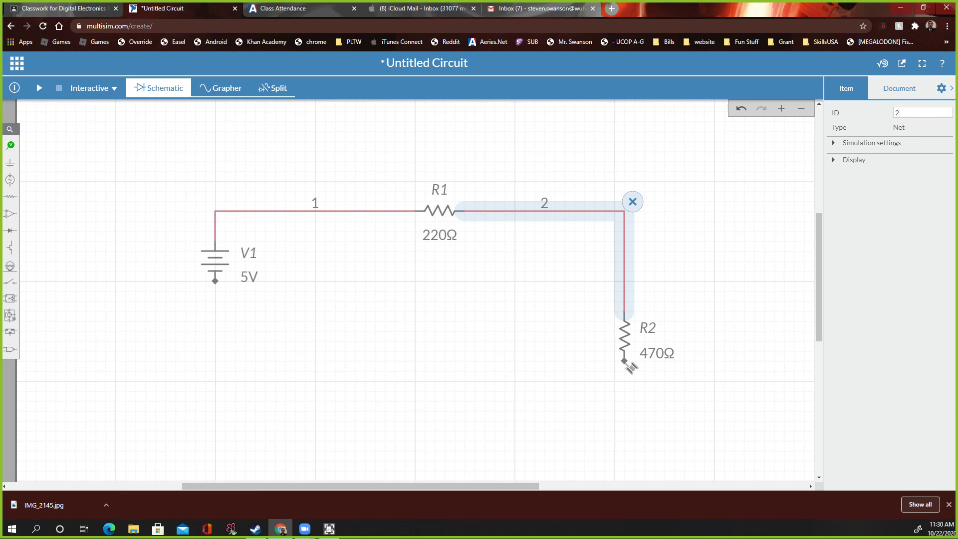
{"action": "left_click", "coordinate": [625, 362]}
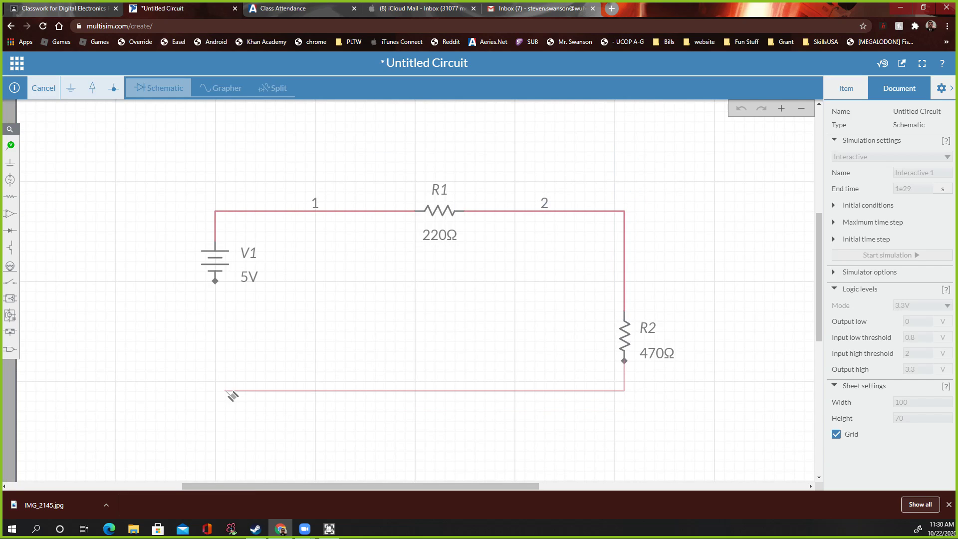
{"action": "left_click", "coordinate": [215, 391]}
{"action": "key", "text": "Escape"}
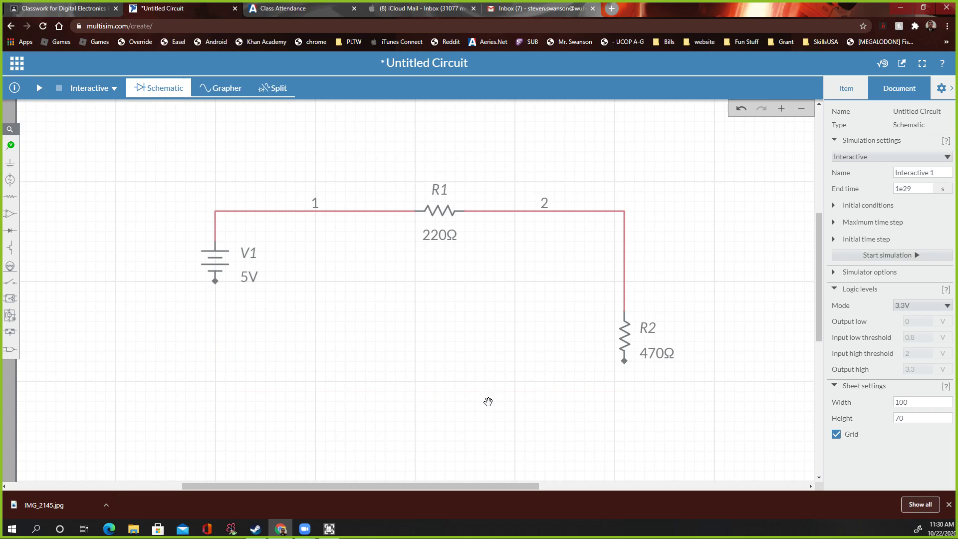
Wire R2's lower terminal back to the voltage source's lower terminal, with a corner directly below the source, to close the loop.
{"action": "left_click", "coordinate": [624, 361]}
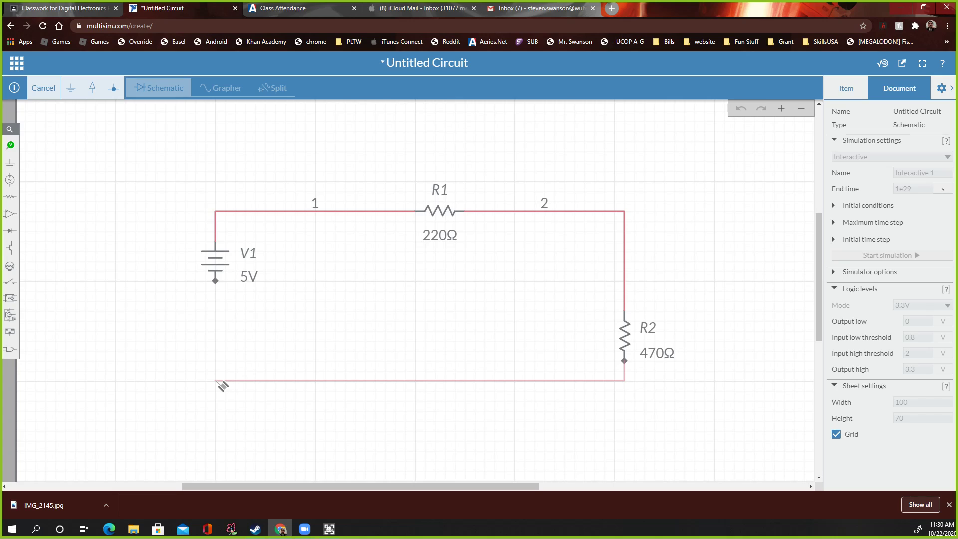
{"action": "left_click", "coordinate": [215, 381]}
{"action": "left_click", "coordinate": [216, 281]}
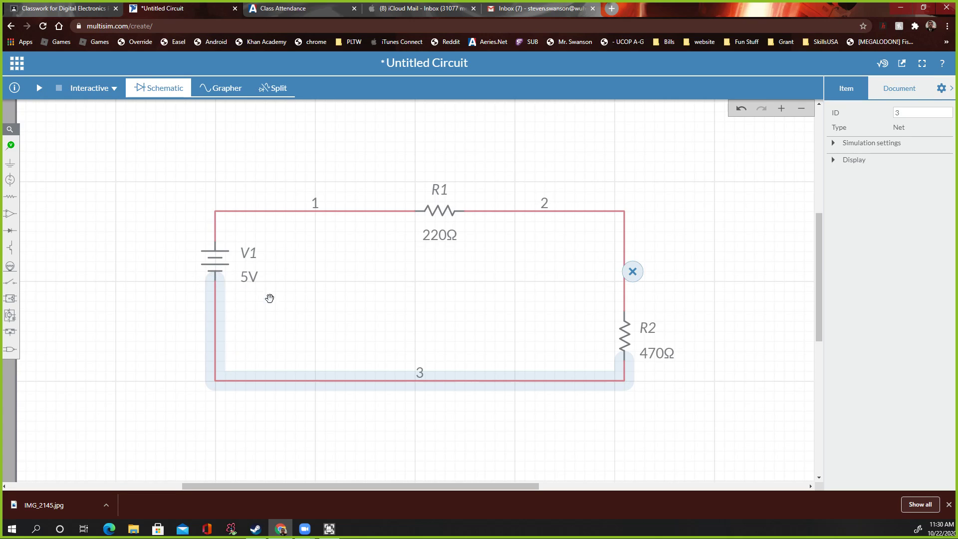
Check the ground's position in the assignment schematic and place a ground connector below the circuit's corner under the voltage source.
{"action": "left_click", "coordinate": [53, 9]}
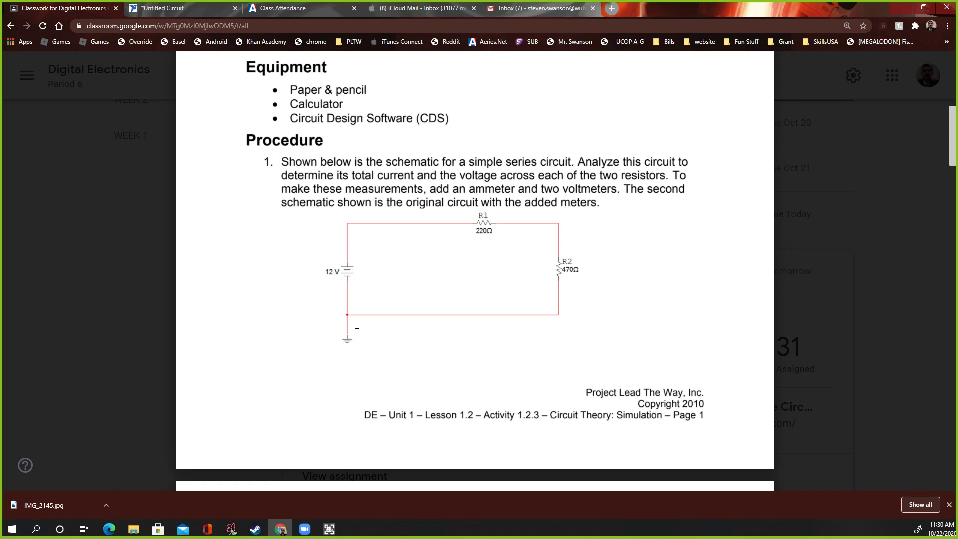
{"action": "left_click", "coordinate": [193, 10]}
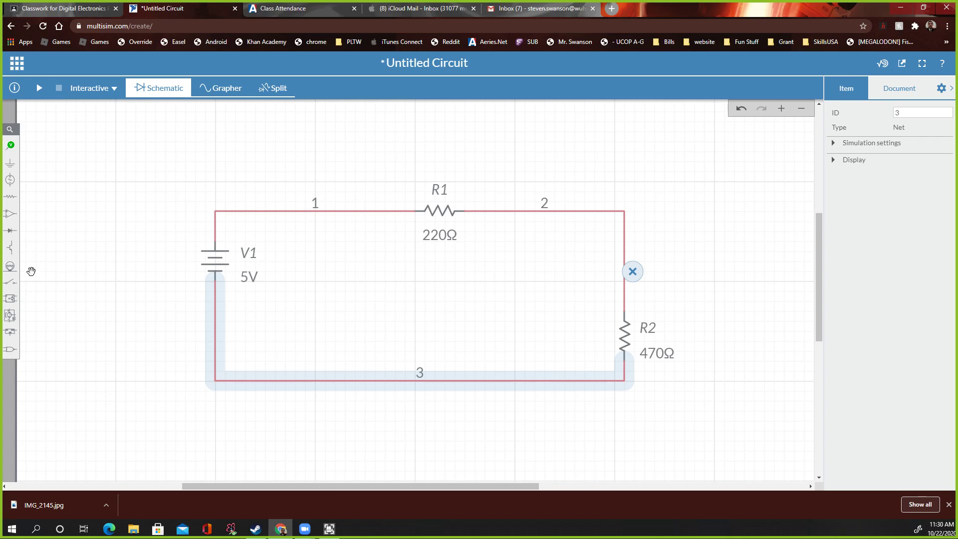
{"action": "left_click", "coordinate": [10, 181]}
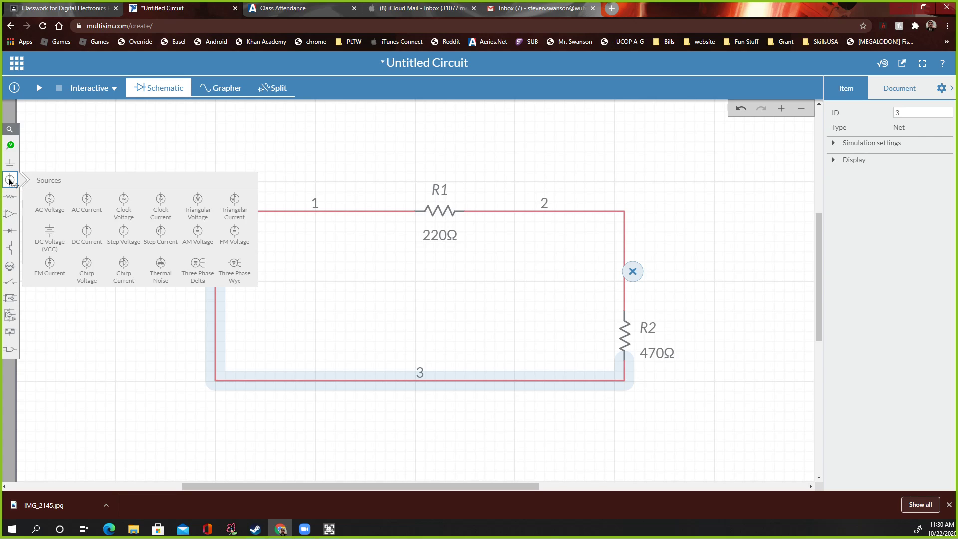
{"action": "left_click", "coordinate": [11, 166]}
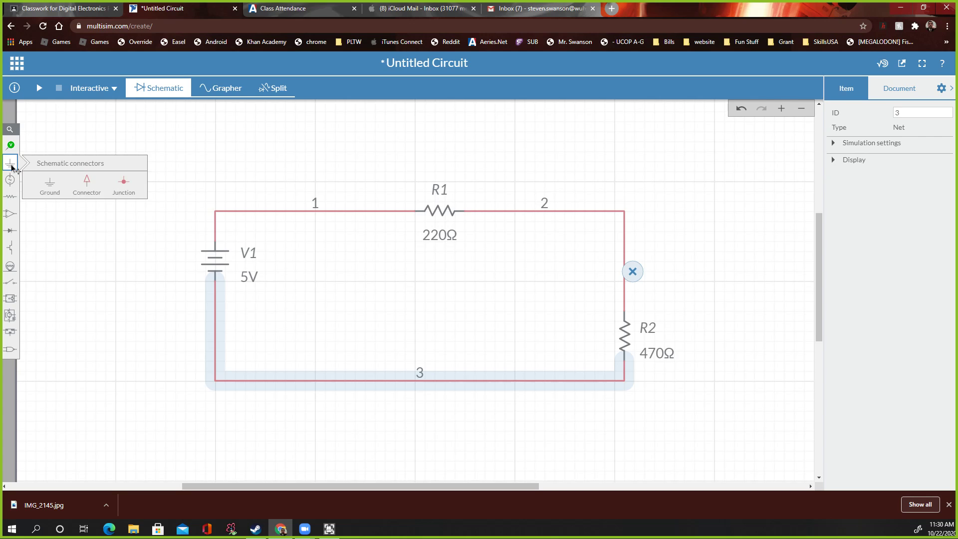
{"action": "left_click", "coordinate": [50, 184]}
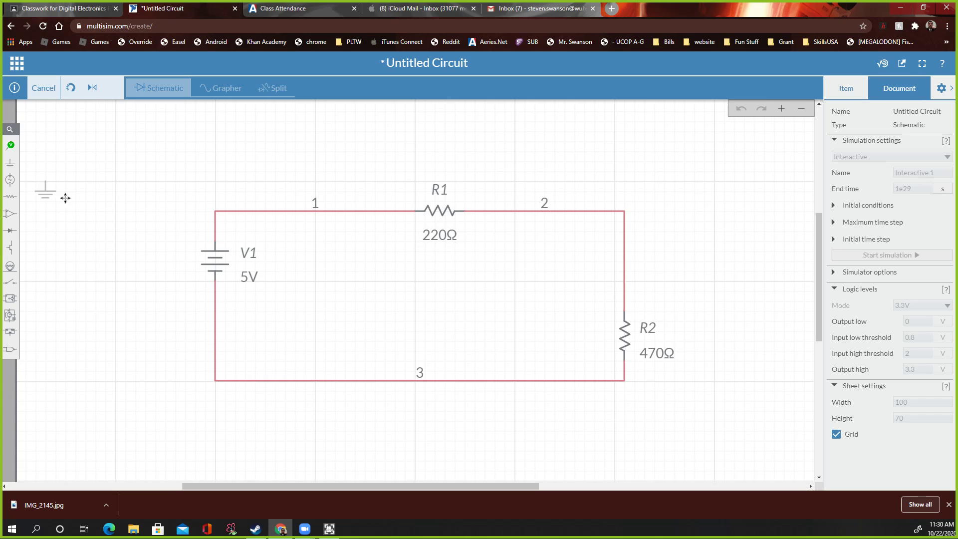
{"action": "left_click", "coordinate": [214, 443]}
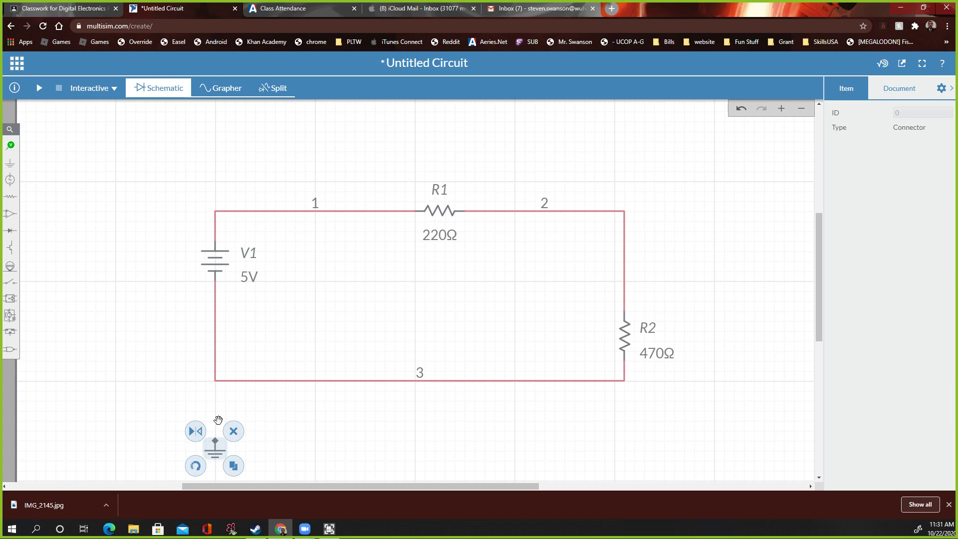
Wire the ground connector up to the circuit's corner directly below the voltage source.
{"action": "scroll", "coordinate": [218, 423], "scroll_direction": "down", "scroll_amount": 2}
{"action": "scroll", "coordinate": [219, 428], "scroll_direction": "up", "scroll_amount": 2}
{"action": "scroll", "coordinate": [225, 441], "scroll_direction": "down", "scroll_amount": 1}
{"action": "middle_click", "coordinate": [274, 425]}
{"action": "scroll", "coordinate": [278, 422], "scroll_direction": "down", "scroll_amount": 4}
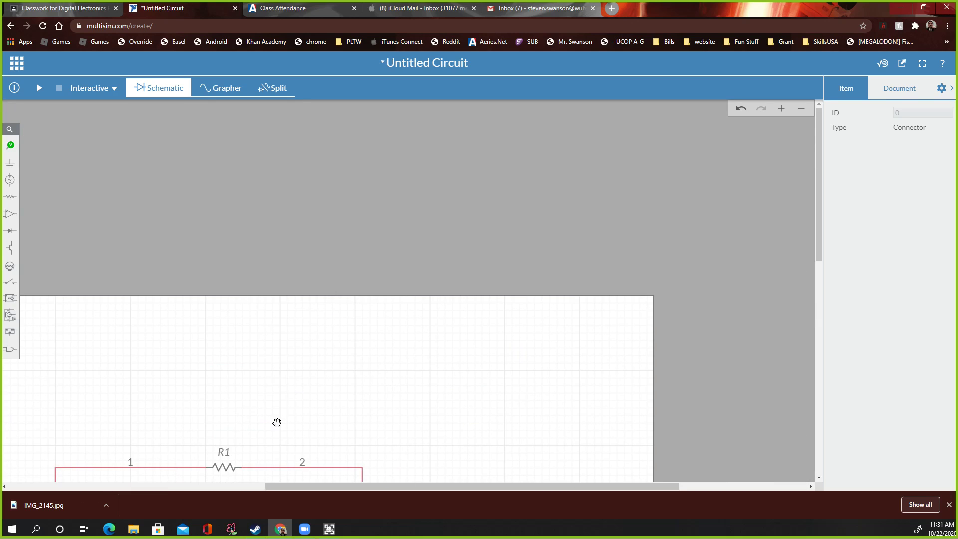
{"action": "scroll", "coordinate": [329, 349], "scroll_direction": "up", "scroll_amount": 3}
{"action": "scroll", "coordinate": [333, 344], "scroll_direction": "up", "scroll_amount": 2}
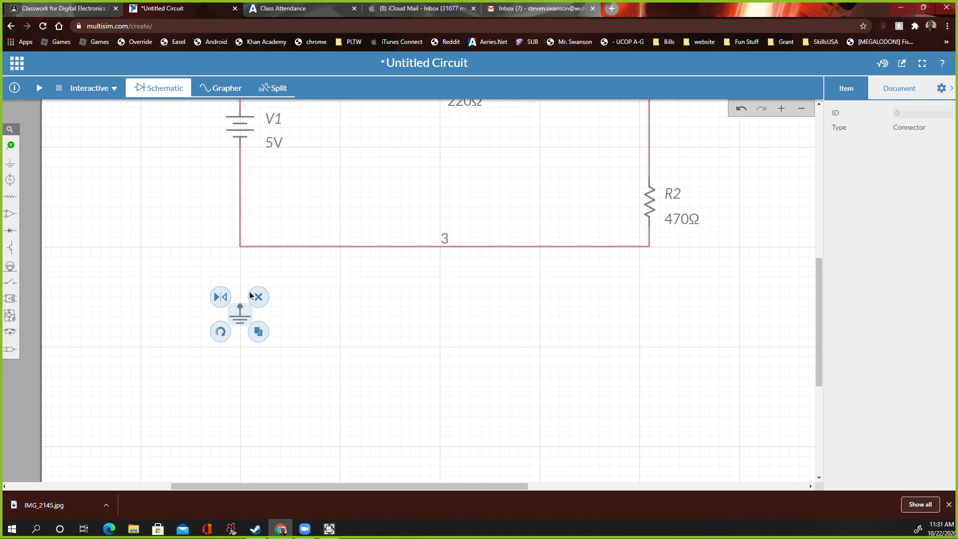
{"action": "scroll", "coordinate": [242, 325], "scroll_direction": "up", "scroll_amount": 1}
{"action": "left_click_drag", "start_coordinate": [238, 327], "coordinate": [238, 236]}
{"action": "scroll", "coordinate": [371, 272], "scroll_direction": "down", "scroll_amount": 2}
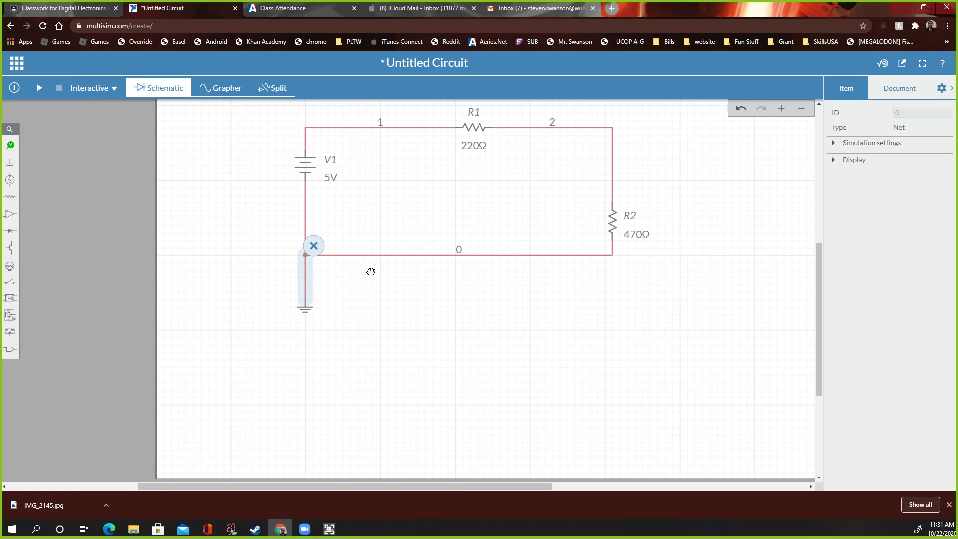
Check the source voltage in the assignment schematic and set V1's voltage to 12 V.
{"action": "left_click", "coordinate": [51, 10]}
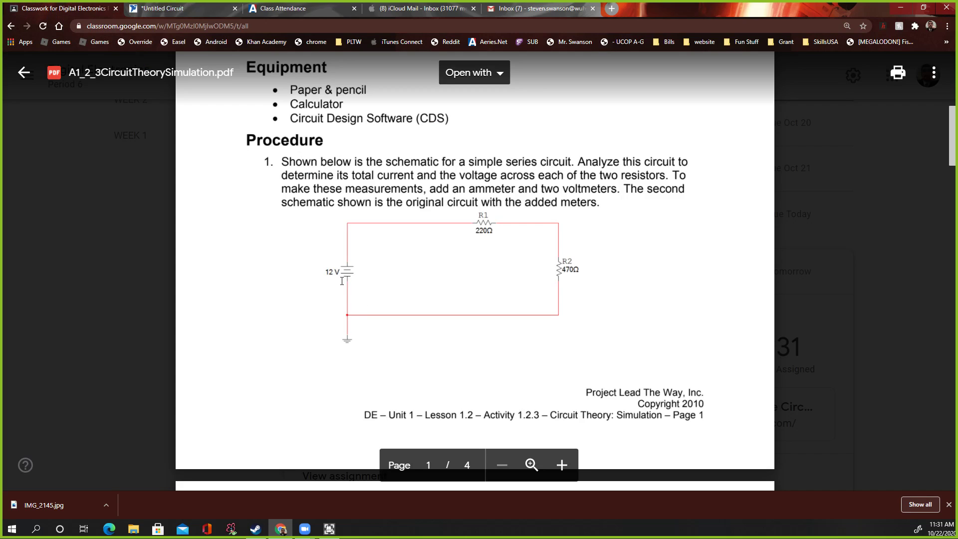
{"action": "left_click", "coordinate": [163, 17]}
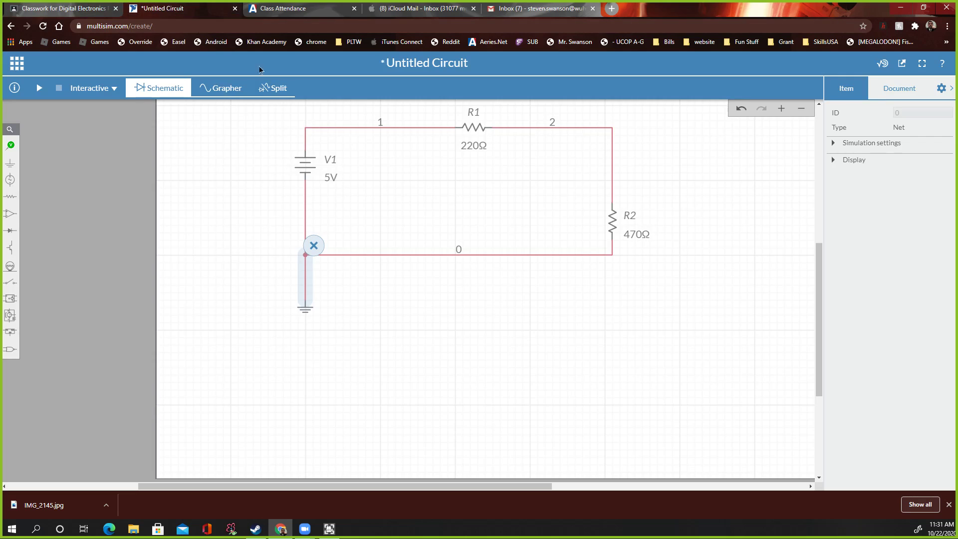
{"action": "left_click", "coordinate": [336, 177]}
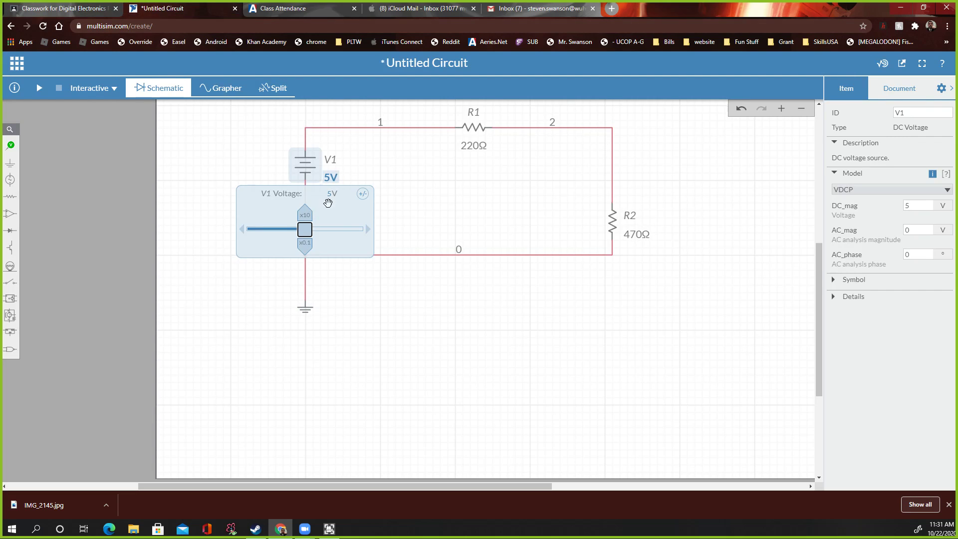
{"action": "left_click", "coordinate": [360, 193]}
{"action": "left_click", "coordinate": [361, 193]}
{"action": "left_click", "coordinate": [360, 193]}
{"action": "left_click", "coordinate": [360, 193]}
{"action": "left_click", "coordinate": [324, 194]}
{"action": "key", "text": "Return"}
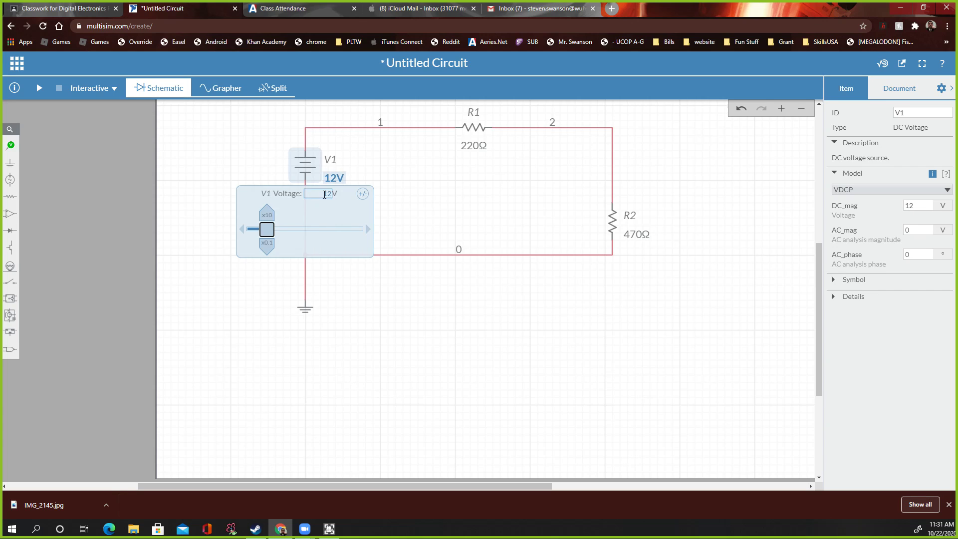
{"action": "left_click", "coordinate": [240, 131]}
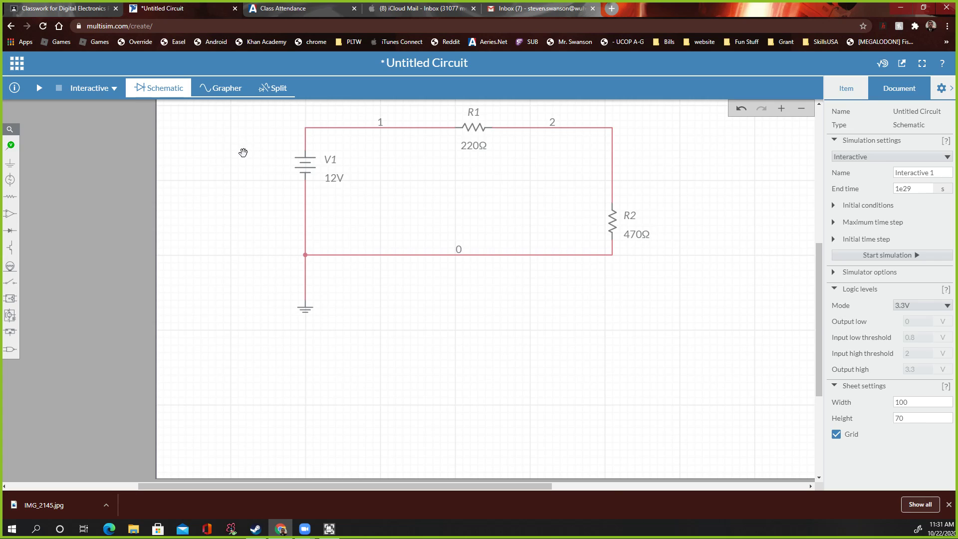
Place a voltage probe on the wire between the source and R1, just before the resistor.
{"action": "scroll", "coordinate": [244, 151], "scroll_direction": "down", "scroll_amount": 1}
{"action": "scroll", "coordinate": [547, 124], "scroll_direction": "up", "scroll_amount": 1}
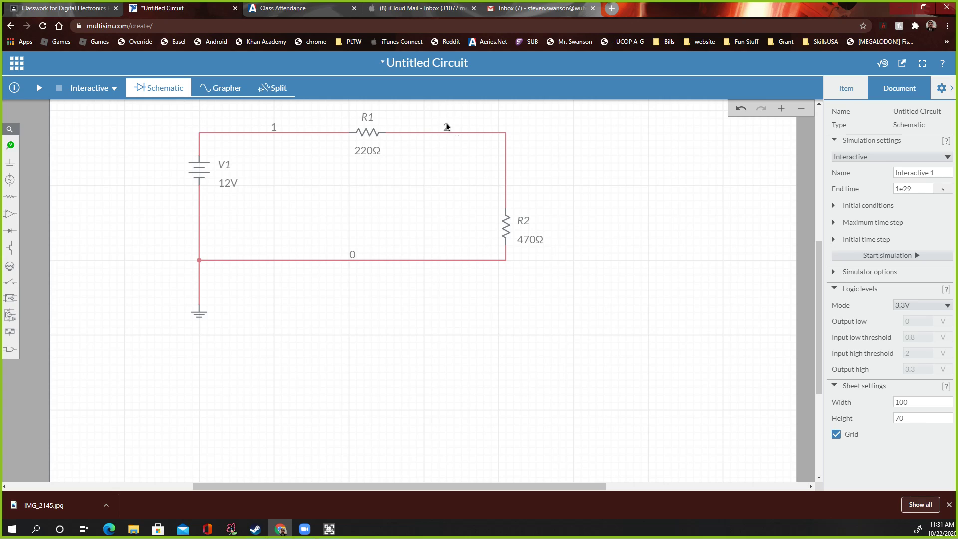
{"action": "scroll", "coordinate": [449, 125], "scroll_direction": "down", "scroll_amount": 1}
{"action": "scroll", "coordinate": [434, 106], "scroll_direction": "up", "scroll_amount": 1}
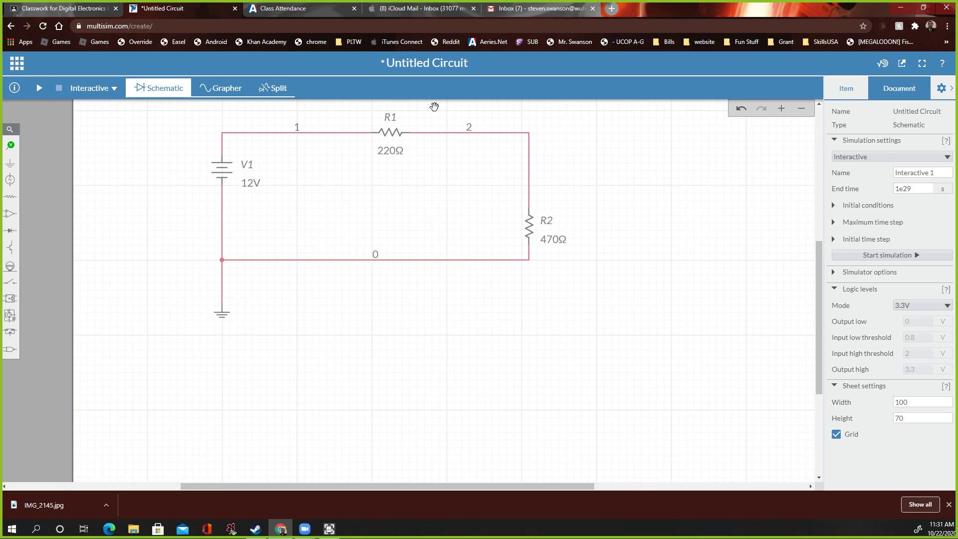
{"action": "scroll", "coordinate": [434, 107], "scroll_direction": "up", "scroll_amount": 1}
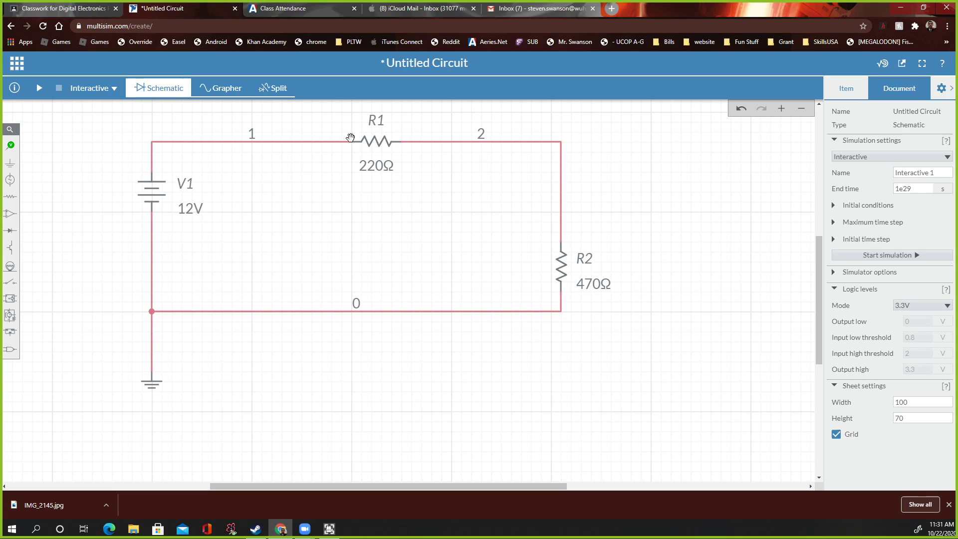
{"action": "left_click", "coordinate": [11, 145]}
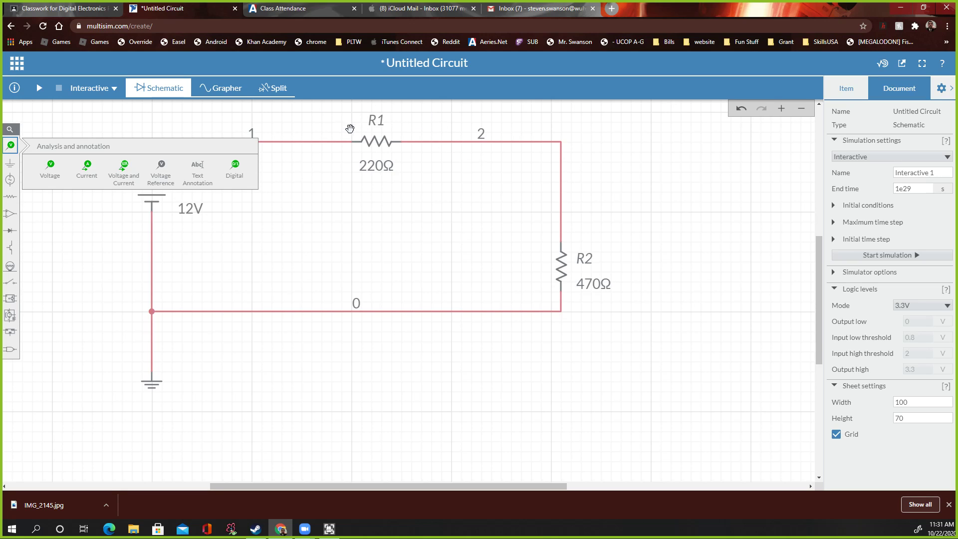
{"action": "left_click", "coordinate": [51, 169]}
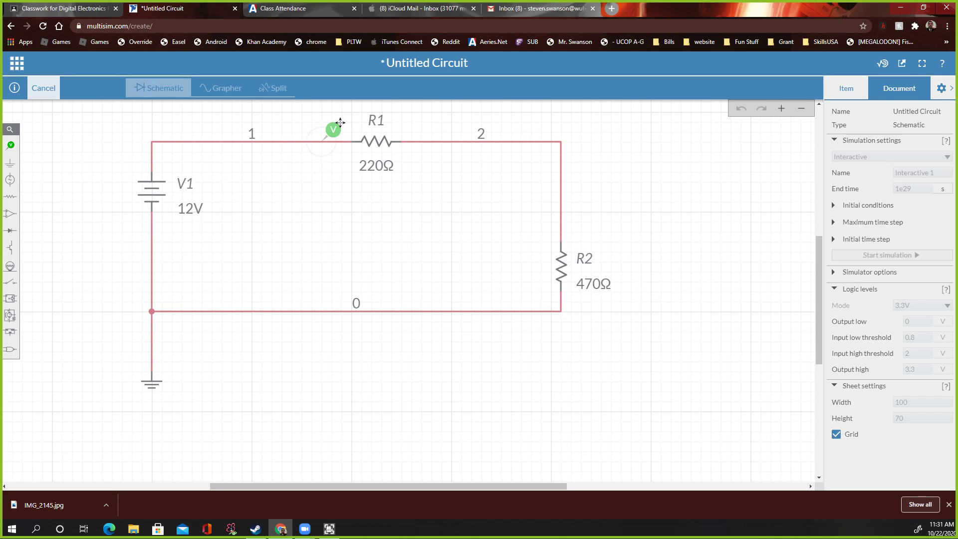
{"action": "left_click", "coordinate": [339, 122]}
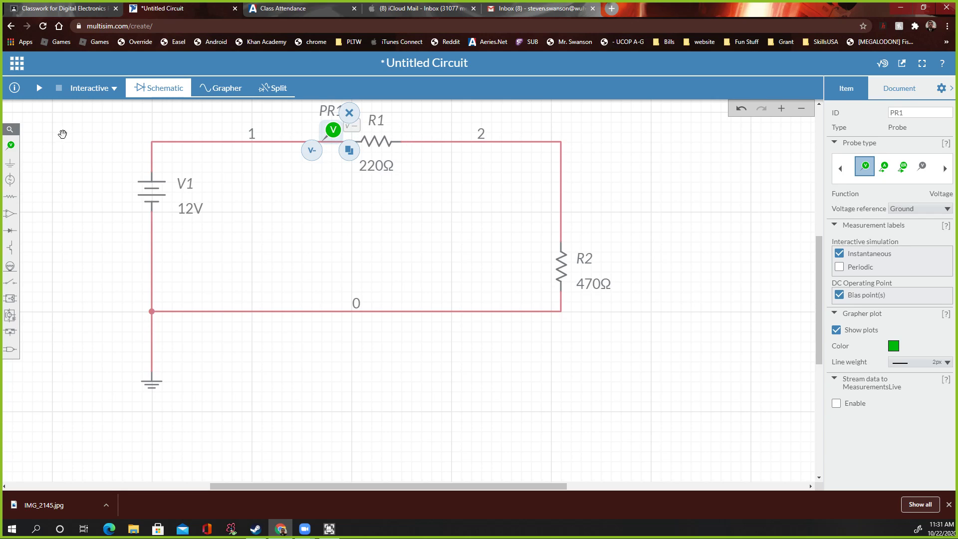
Place a voltage reference probe on the wire just after R1, on the R2 side.
{"action": "left_click", "coordinate": [17, 151]}
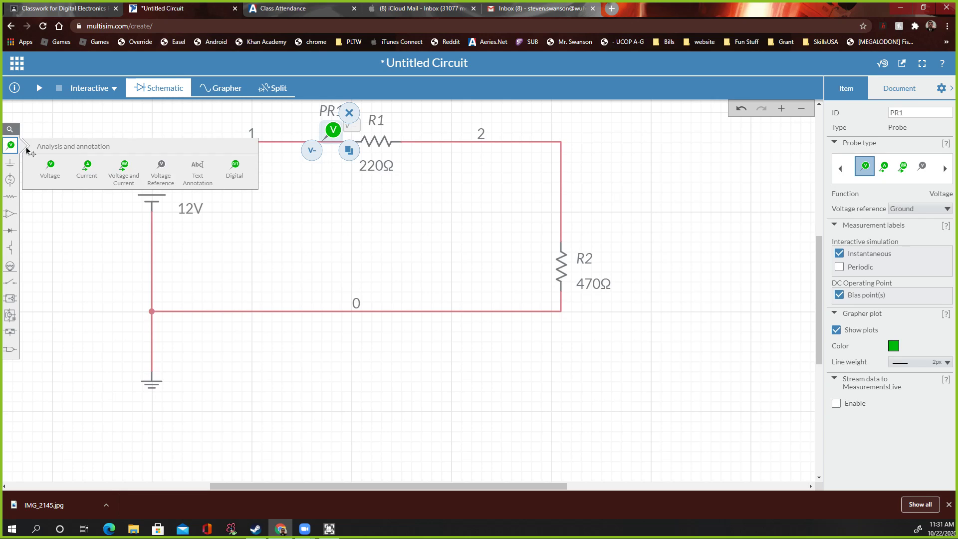
{"action": "left_click", "coordinate": [163, 178]}
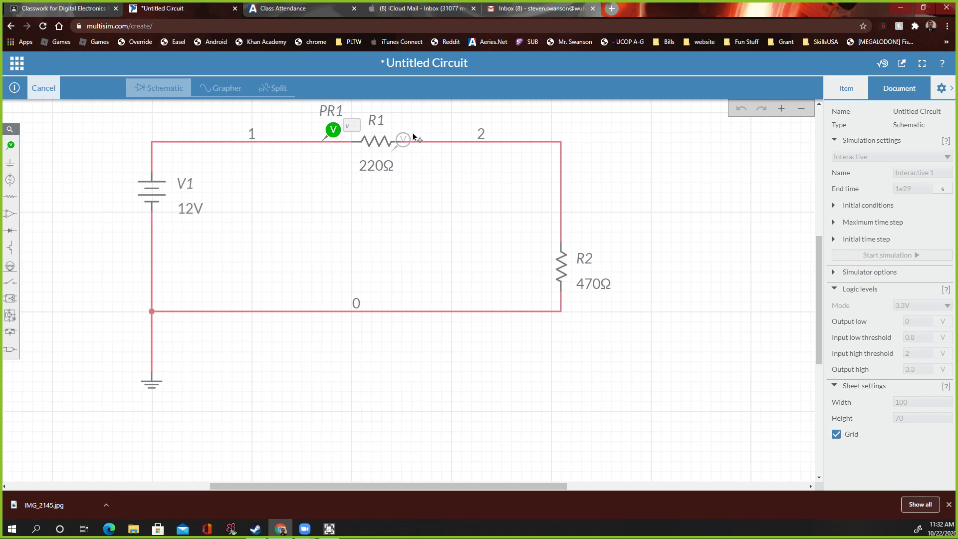
{"action": "left_click", "coordinate": [429, 122]}
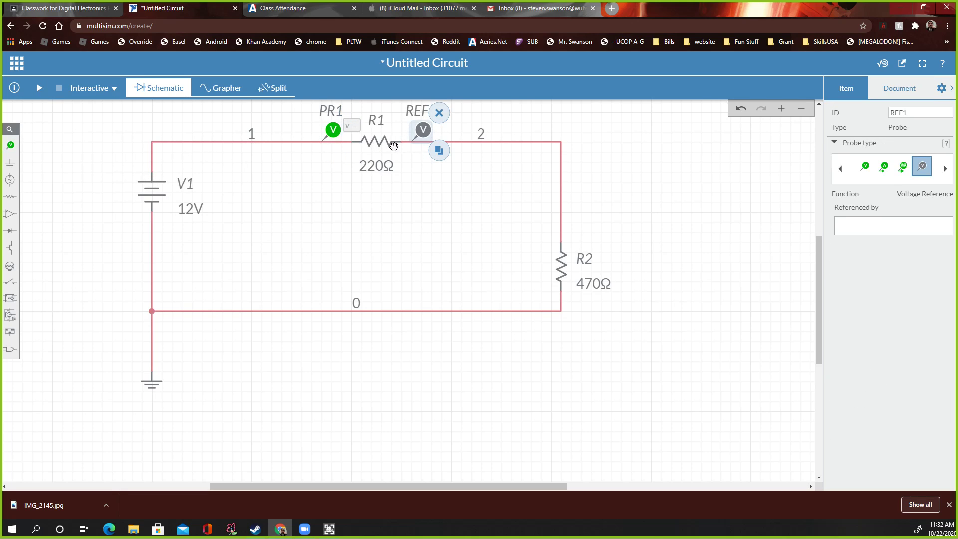
Run the interactive simulation, read the voltage probe before R1, and stop the simulation.
{"action": "left_click", "coordinate": [40, 89]}
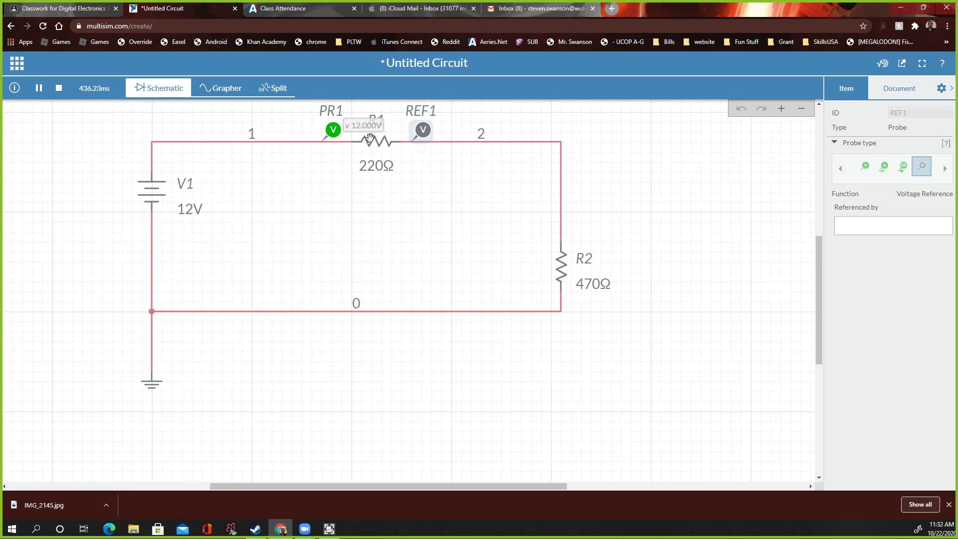
{"action": "scroll", "coordinate": [359, 133], "scroll_direction": "up", "scroll_amount": 2}
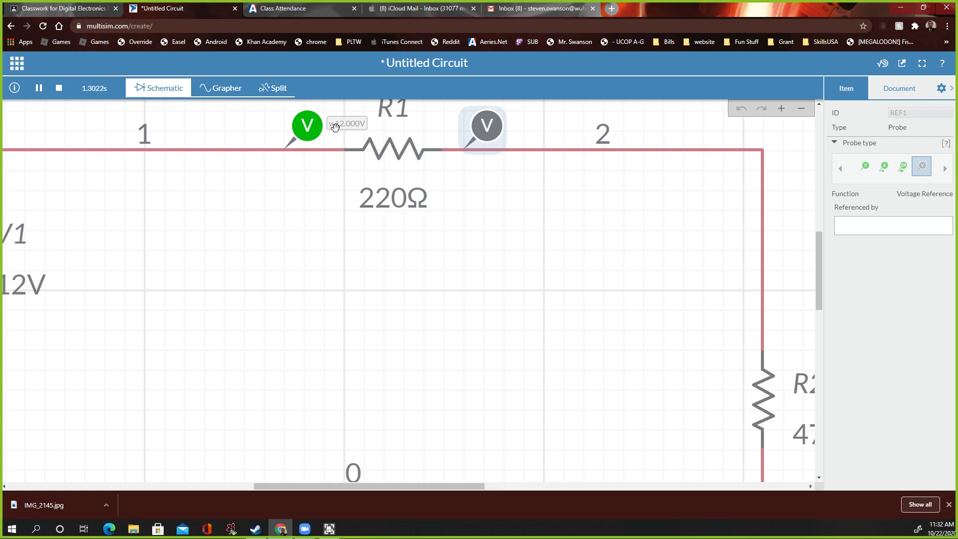
{"action": "scroll", "coordinate": [343, 126], "scroll_direction": "up", "scroll_amount": 1}
{"action": "scroll", "coordinate": [334, 130], "scroll_direction": "down", "scroll_amount": 3}
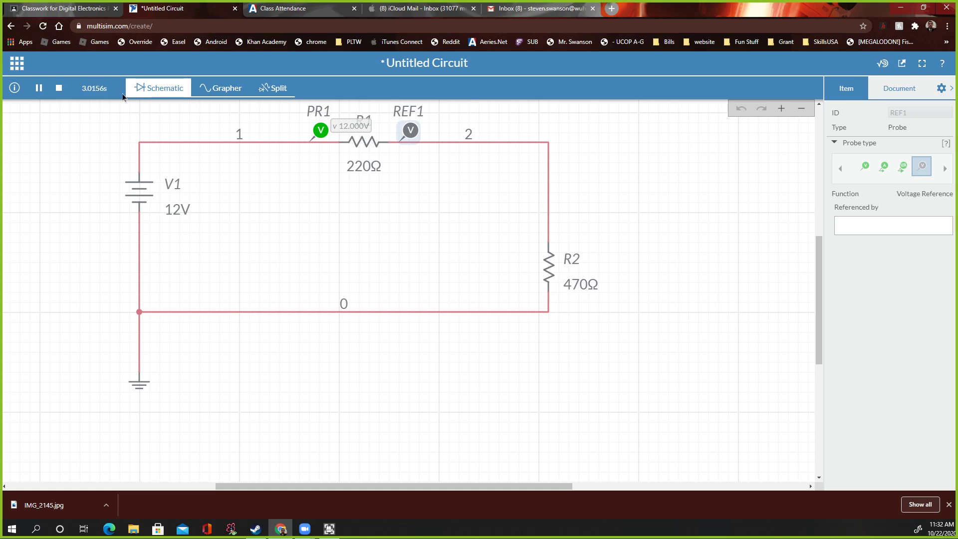
{"action": "left_click", "coordinate": [58, 90]}
Change the voltage reference of probe PR1 to REF1 so it measures across R1.
{"action": "scroll", "coordinate": [390, 145], "scroll_direction": "up", "scroll_amount": 1}
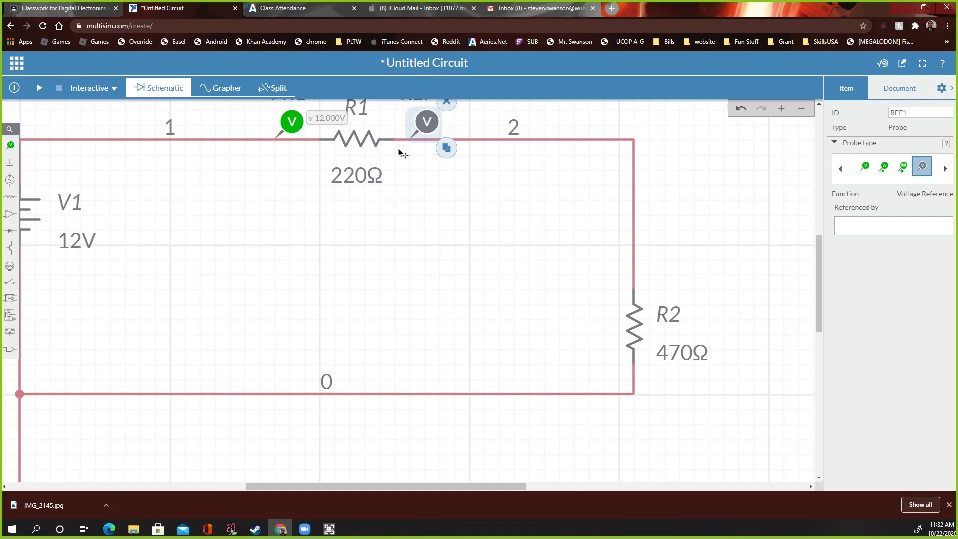
{"action": "scroll", "coordinate": [294, 160], "scroll_direction": "down", "scroll_amount": 1}
{"action": "scroll", "coordinate": [299, 146], "scroll_direction": "up", "scroll_amount": 2}
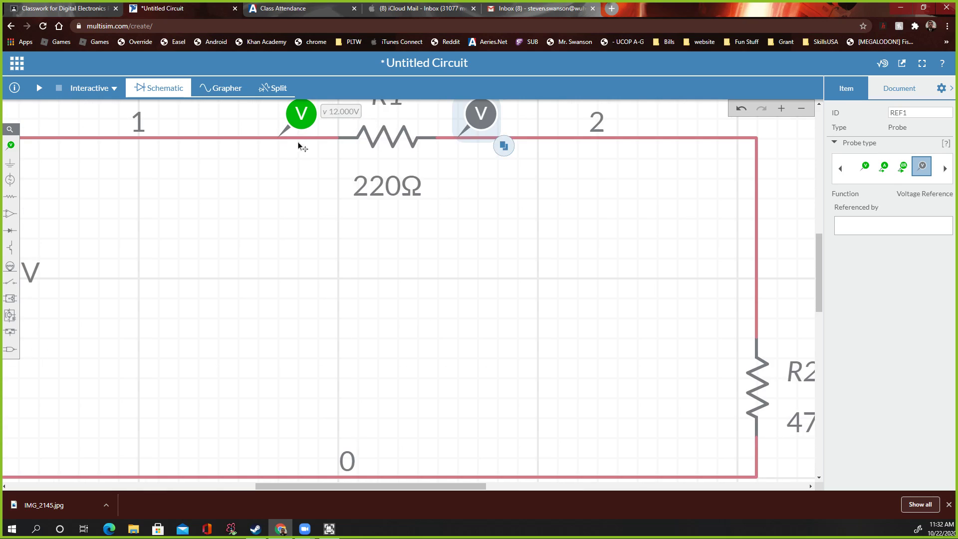
{"action": "left_click", "coordinate": [303, 120]}
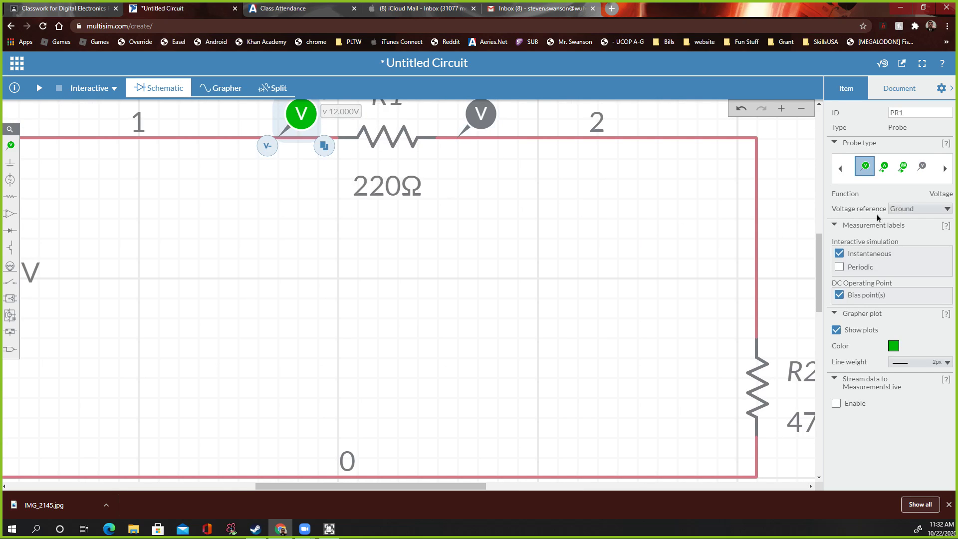
{"action": "scroll", "coordinate": [437, 158], "scroll_direction": "down", "scroll_amount": 2}
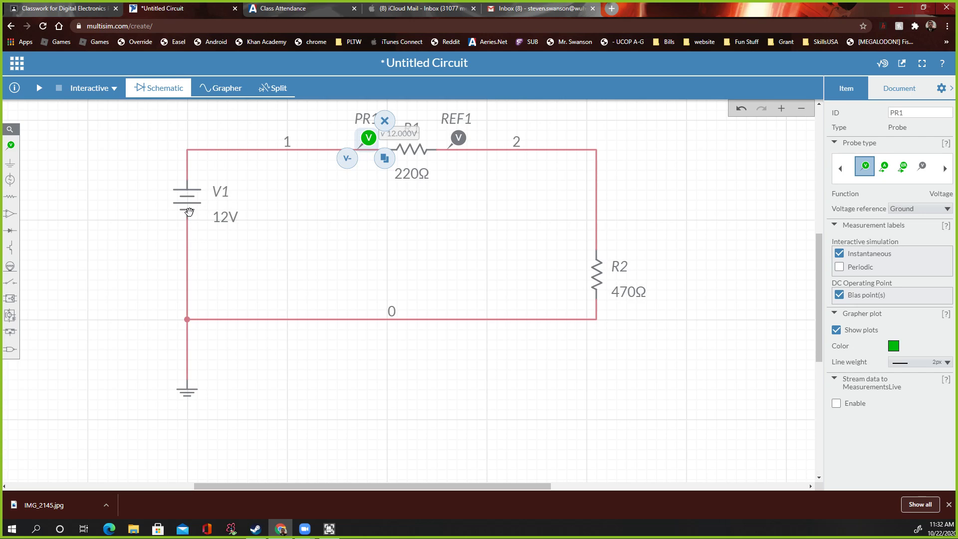
{"action": "scroll", "coordinate": [181, 202], "scroll_direction": "up", "scroll_amount": 3}
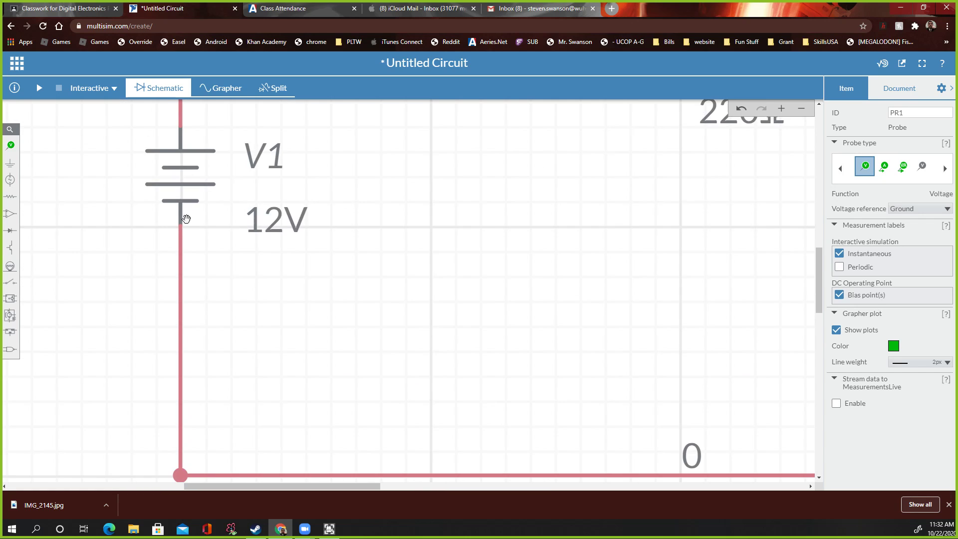
{"action": "scroll", "coordinate": [199, 230], "scroll_direction": "down", "scroll_amount": 1}
{"action": "scroll", "coordinate": [226, 235], "scroll_direction": "down", "scroll_amount": 5}
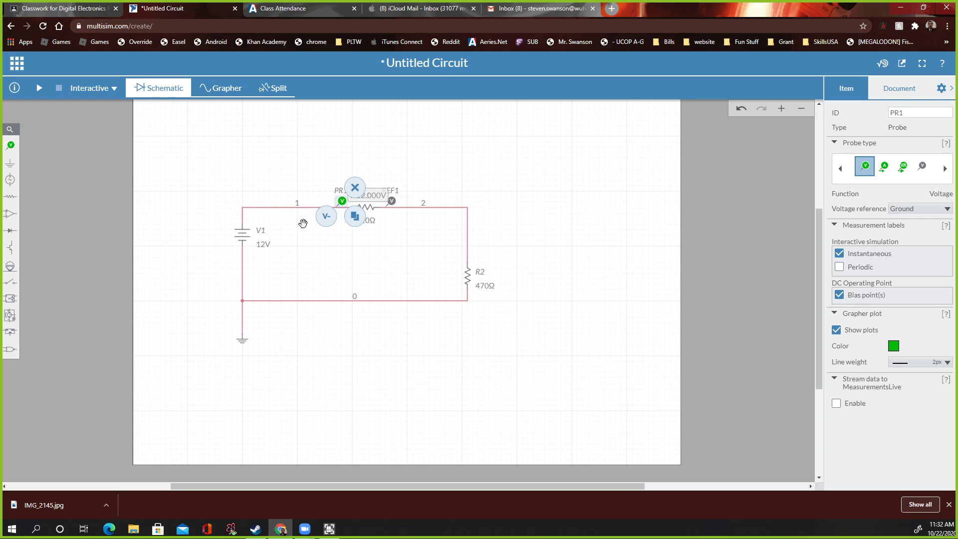
{"action": "scroll", "coordinate": [429, 217], "scroll_direction": "up", "scroll_amount": 4}
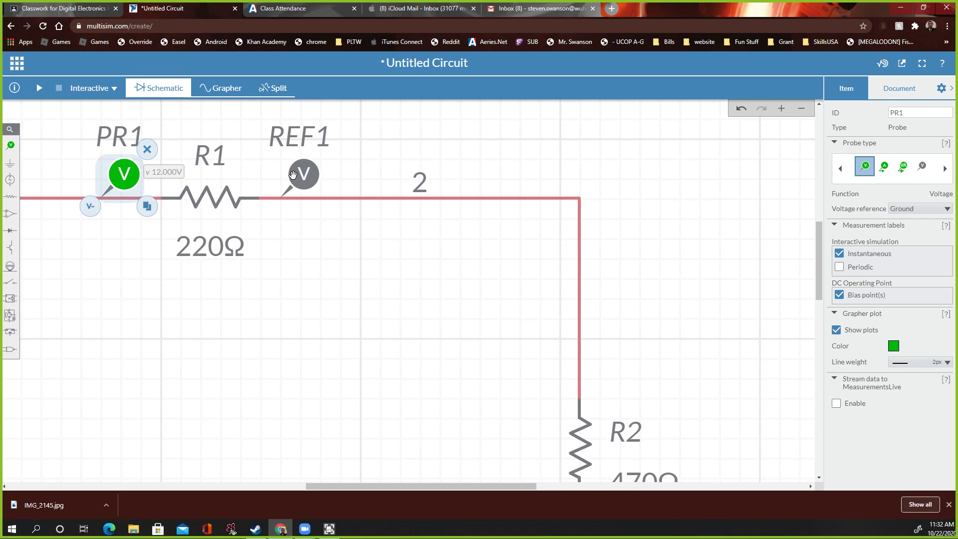
{"action": "scroll", "coordinate": [321, 145], "scroll_direction": "down", "scroll_amount": 1}
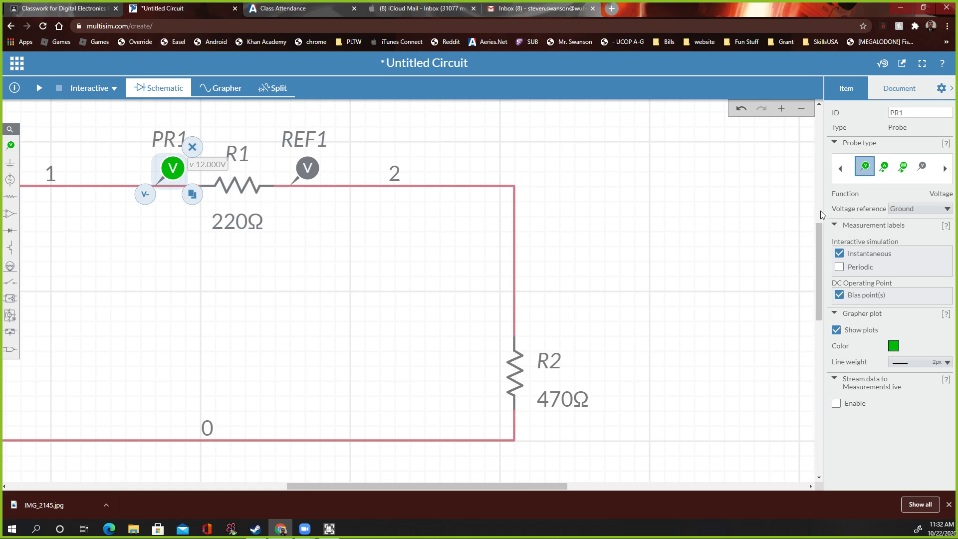
{"action": "left_click", "coordinate": [904, 210]}
{"action": "left_click", "coordinate": [903, 231]}
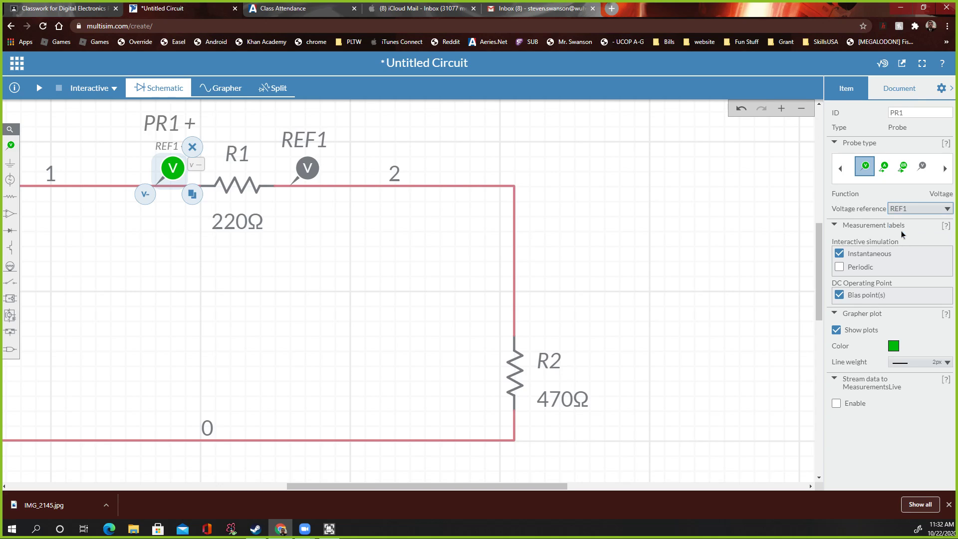
{"action": "left_click", "coordinate": [429, 140]}
Start the simulation again and read the voltage across R1 at probe PR1.
{"action": "scroll", "coordinate": [224, 150], "scroll_direction": "down", "scroll_amount": 1}
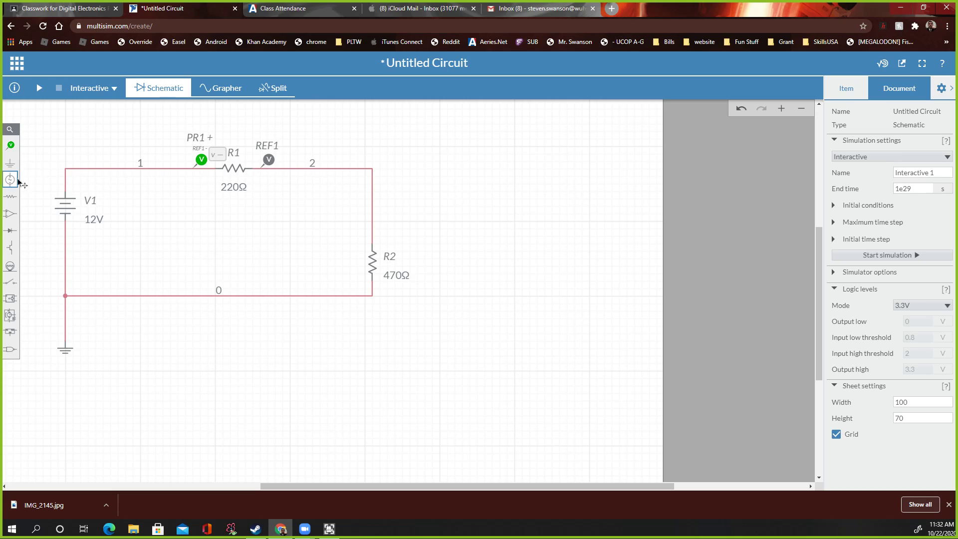
{"action": "left_click", "coordinate": [40, 89]}
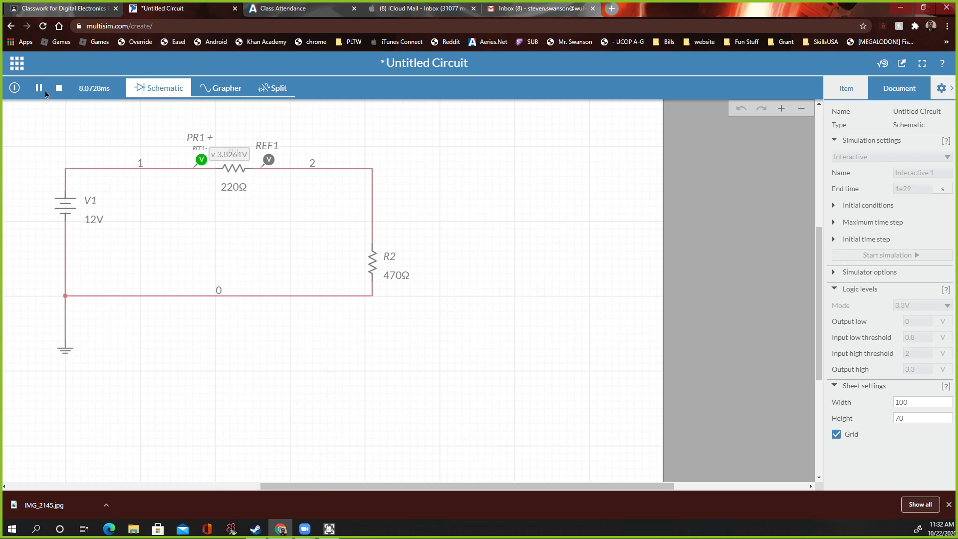
{"action": "scroll", "coordinate": [299, 134], "scroll_direction": "up", "scroll_amount": 3}
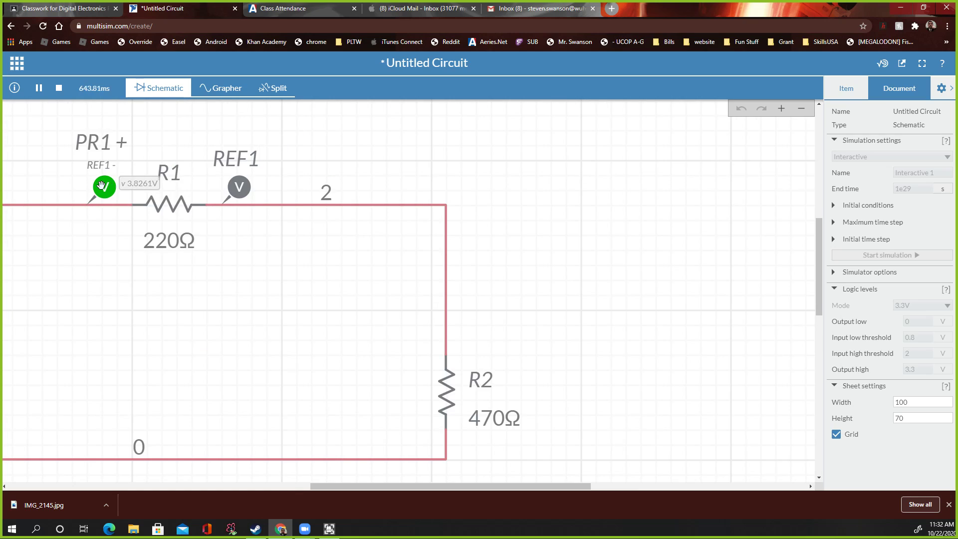
{"action": "scroll", "coordinate": [206, 202], "scroll_direction": "down", "scroll_amount": 3}
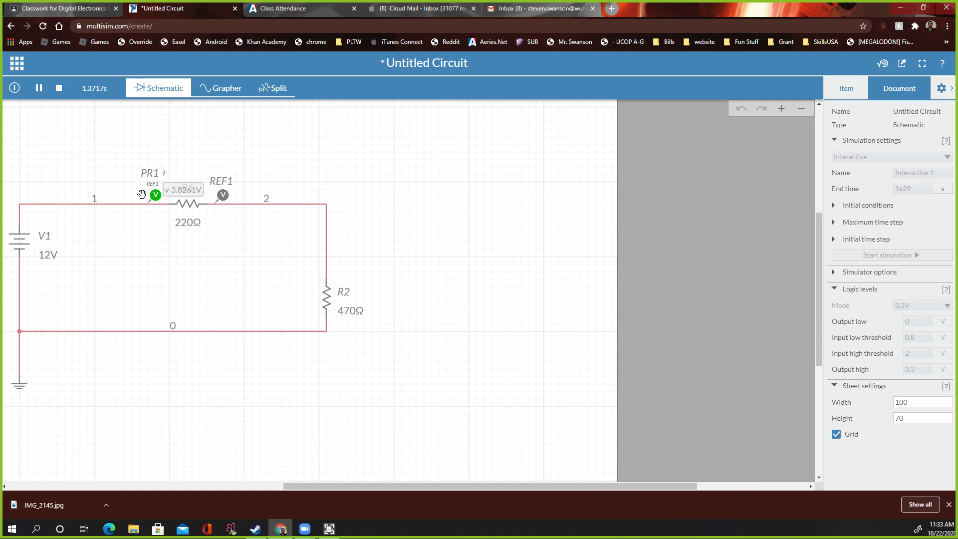
{"action": "left_click_drag", "start_coordinate": [377, 133], "coordinate": [162, 154]}
{"action": "scroll", "coordinate": [110, 185], "scroll_direction": "down", "scroll_amount": 1}
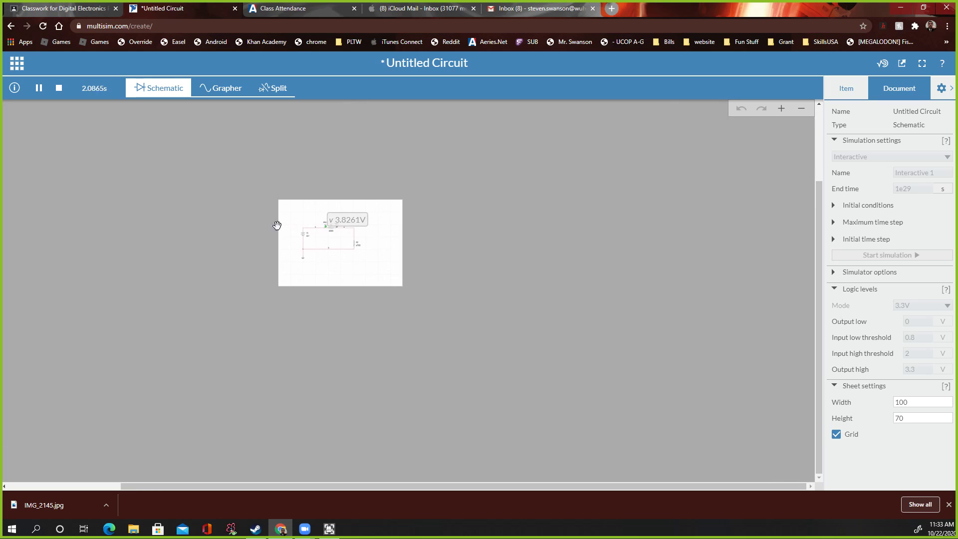
{"action": "scroll", "coordinate": [338, 233], "scroll_direction": "up", "scroll_amount": 4}
{"action": "scroll", "coordinate": [240, 233], "scroll_direction": "up", "scroll_amount": 2}
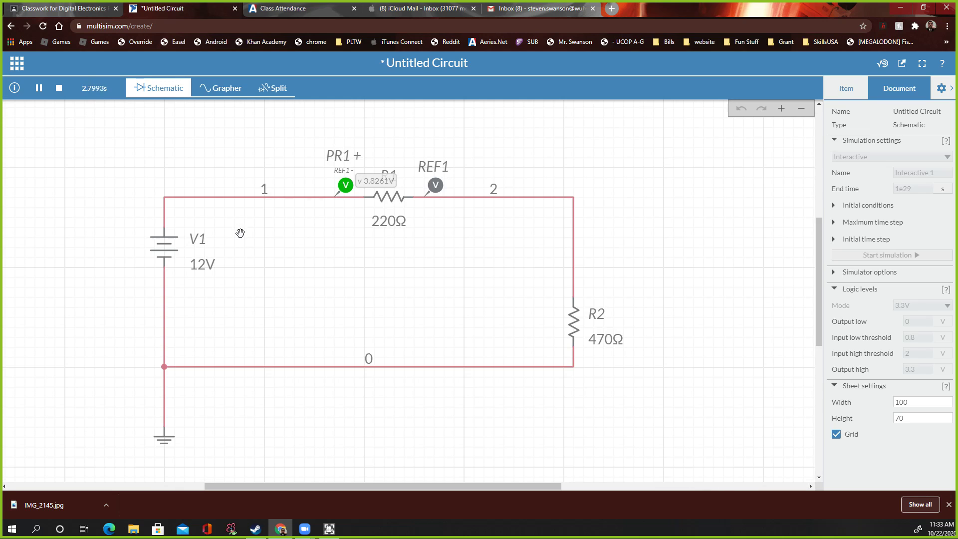
Stop the simulation and place a voltage probe on the wire just above the 12 V source V1.
{"action": "left_click", "coordinate": [58, 88]}
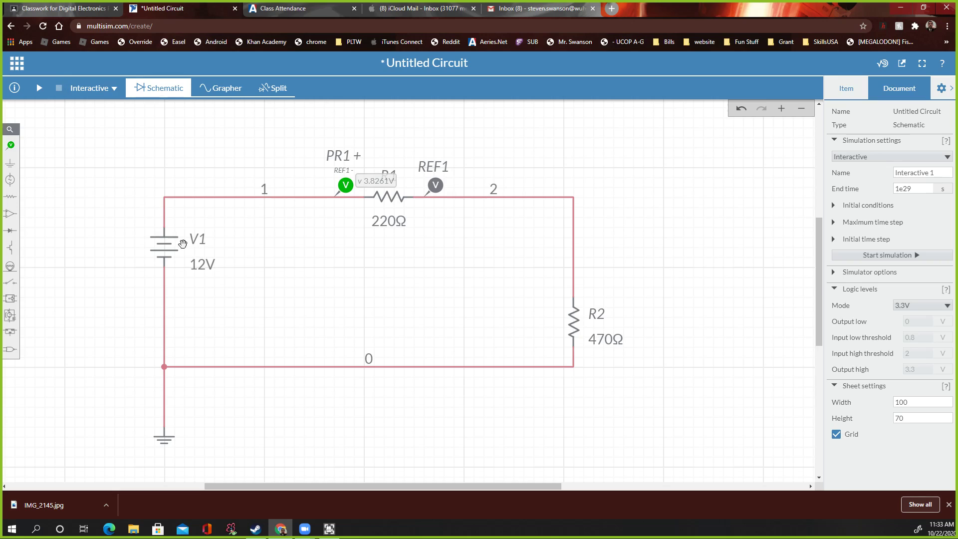
{"action": "left_click", "coordinate": [10, 146]}
{"action": "left_click", "coordinate": [52, 170]}
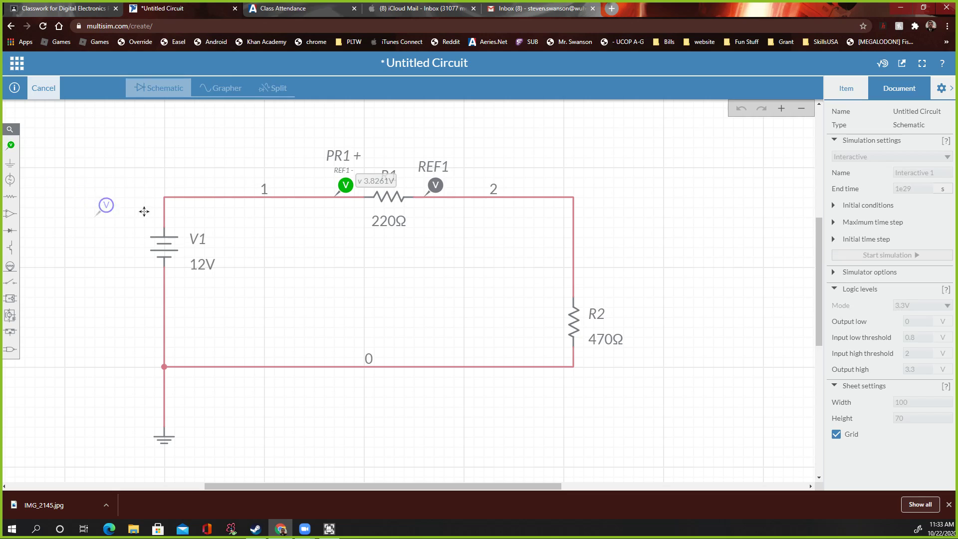
{"action": "left_click", "coordinate": [180, 202]}
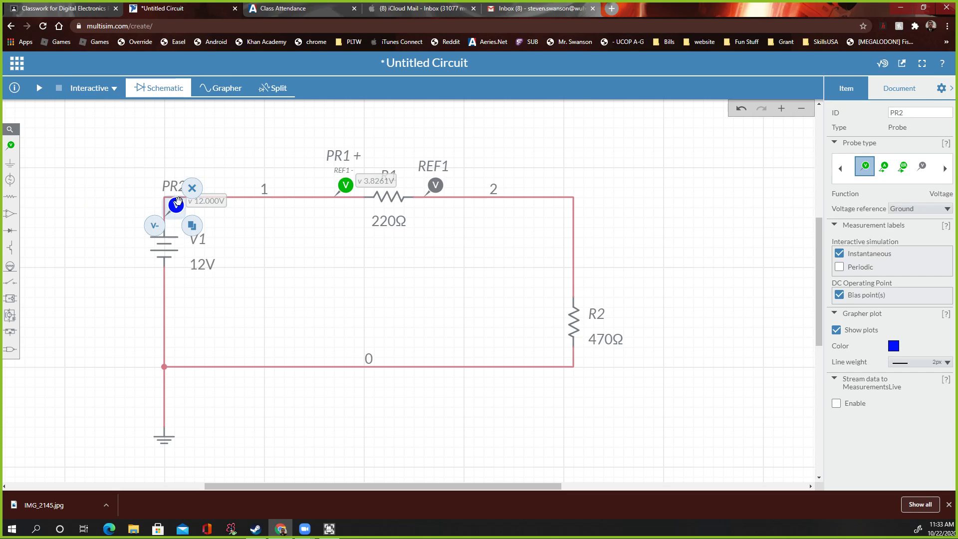
Place a voltage reference probe on the wire below V1, moved down far enough that its label clears the source.
{"action": "left_click", "coordinate": [12, 146]}
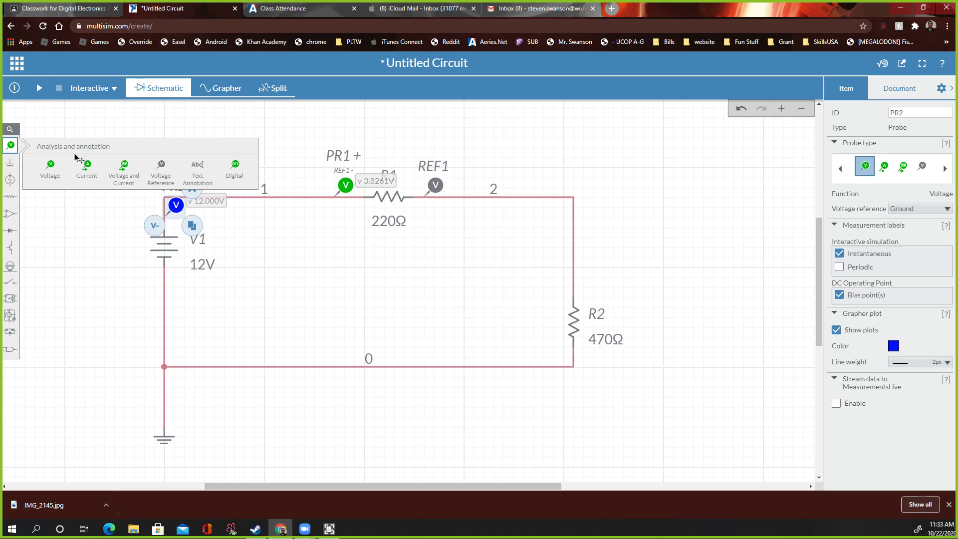
{"action": "left_click", "coordinate": [11, 145]}
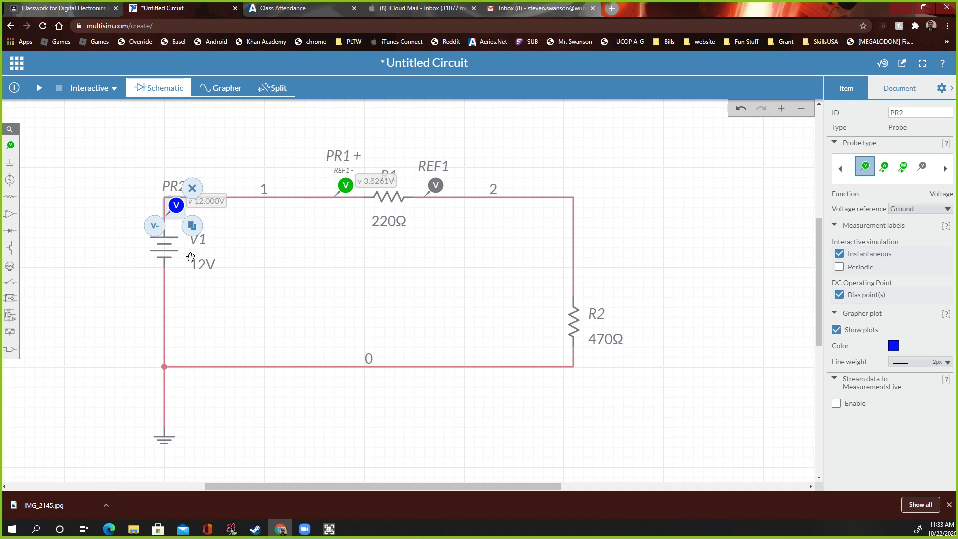
{"action": "left_click", "coordinate": [10, 145]}
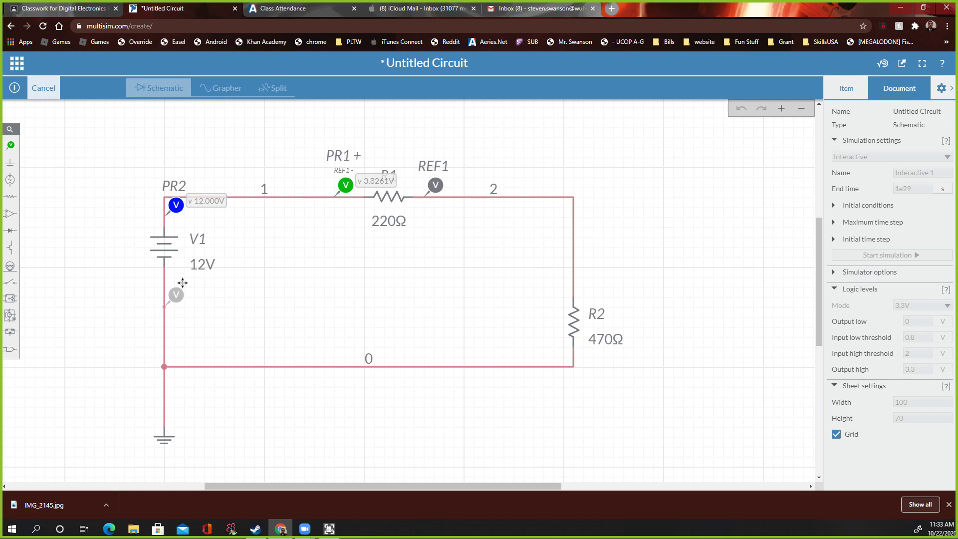
{"action": "left_click", "coordinate": [176, 285]}
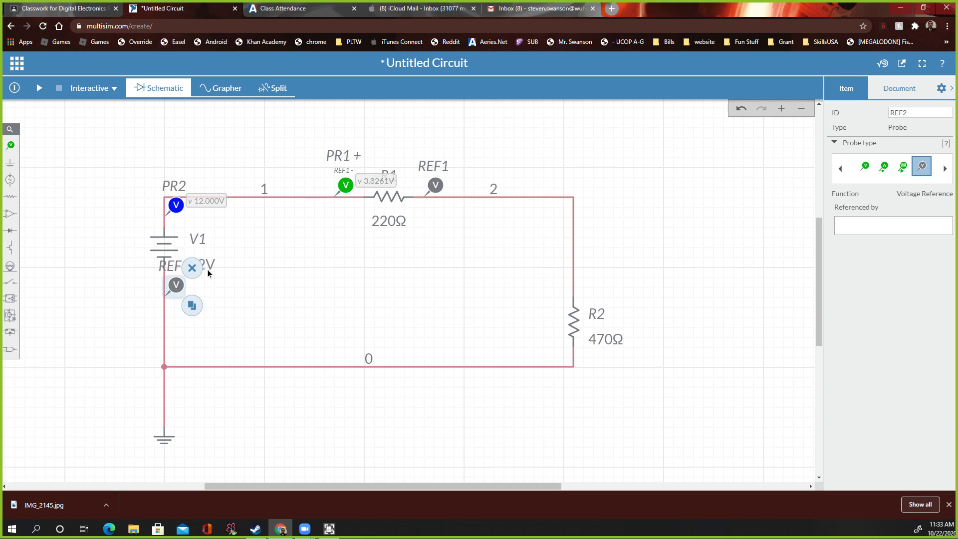
{"action": "scroll", "coordinate": [208, 273], "scroll_direction": "up", "scroll_amount": 5}
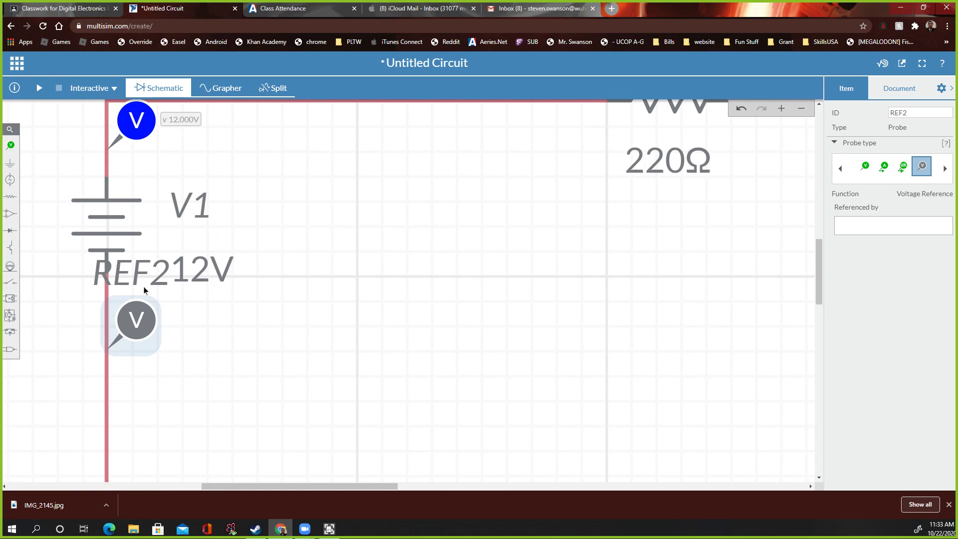
{"action": "left_click_drag", "start_coordinate": [136, 319], "coordinate": [136, 370]}
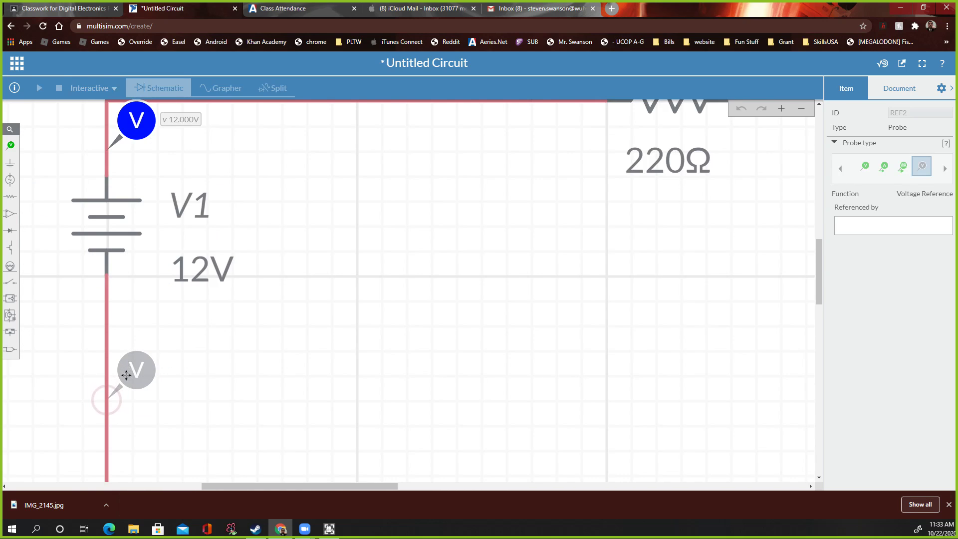
{"action": "left_click", "coordinate": [213, 345]}
Set the voltage reference of probe PR2 above V1 to REF2, switching it back to Ground once before choosing REF2 again.
{"action": "left_click", "coordinate": [145, 131]}
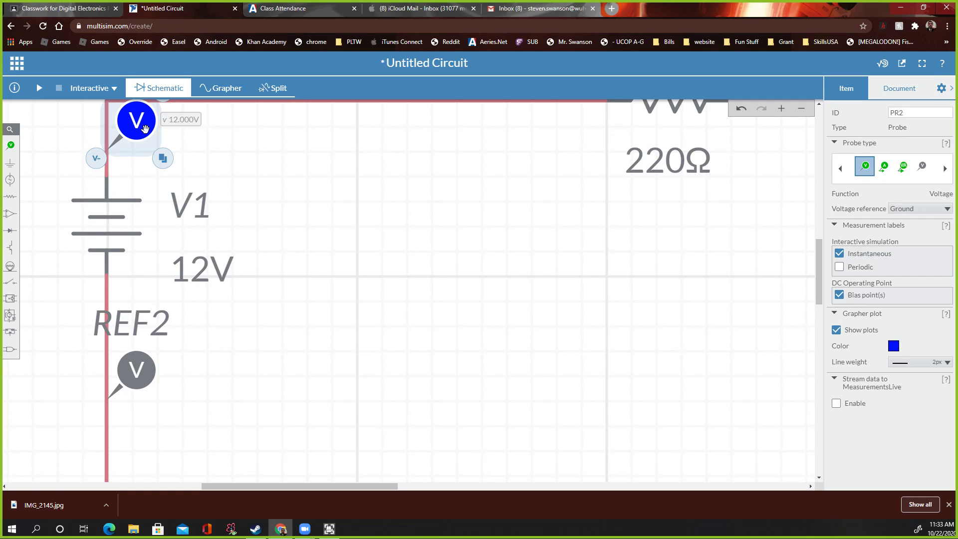
{"action": "left_click", "coordinate": [909, 208]}
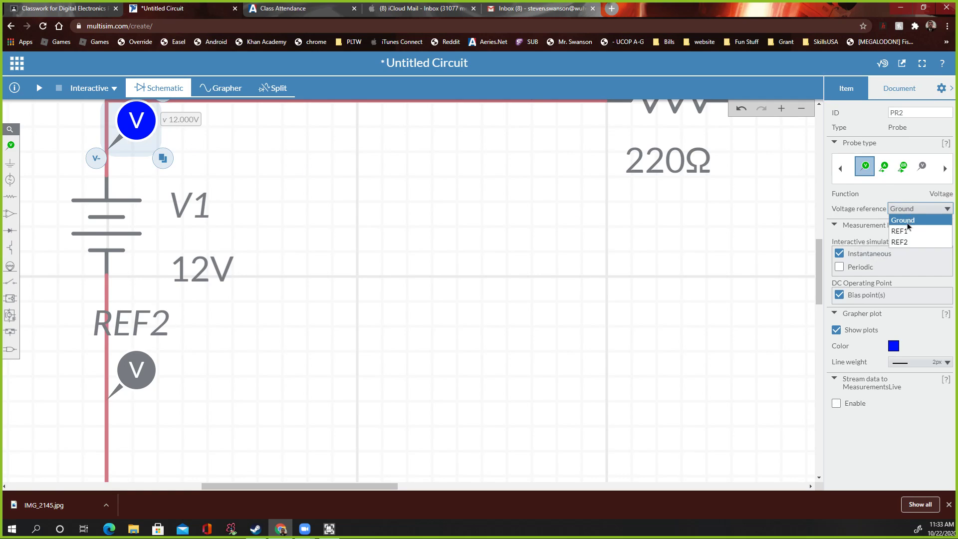
{"action": "left_click", "coordinate": [903, 241]}
{"action": "left_click", "coordinate": [905, 209]}
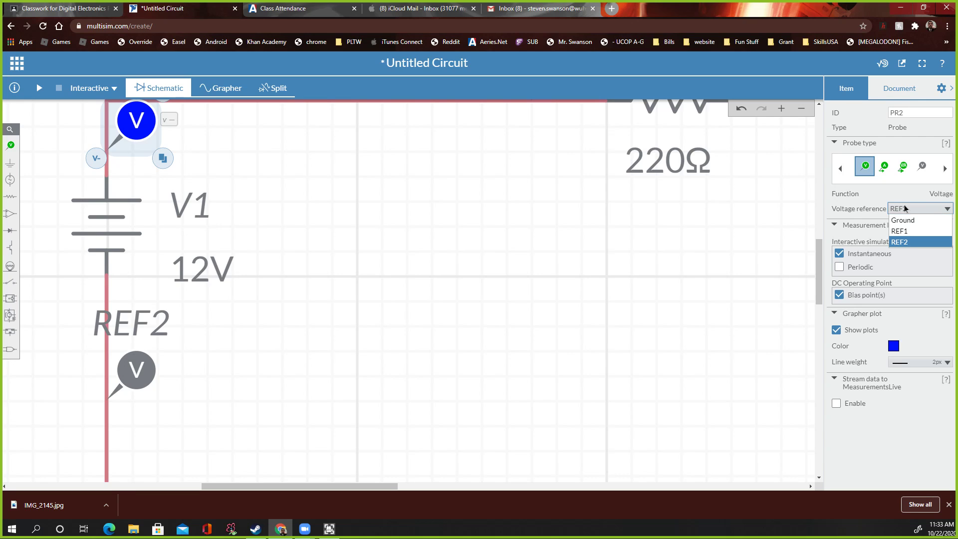
{"action": "left_click", "coordinate": [903, 220]}
{"action": "scroll", "coordinate": [453, 316], "scroll_direction": "down", "scroll_amount": 4}
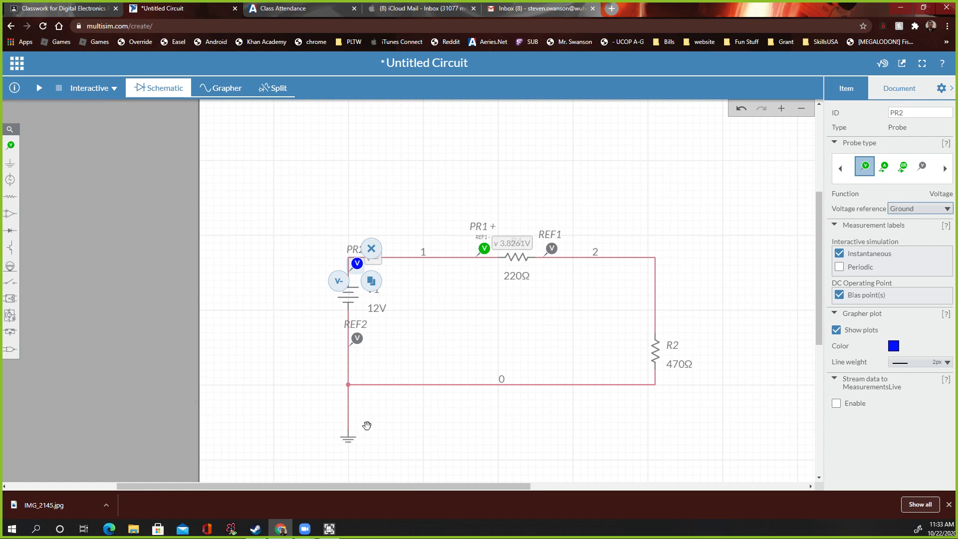
{"action": "scroll", "coordinate": [406, 357], "scroll_direction": "up", "scroll_amount": 4}
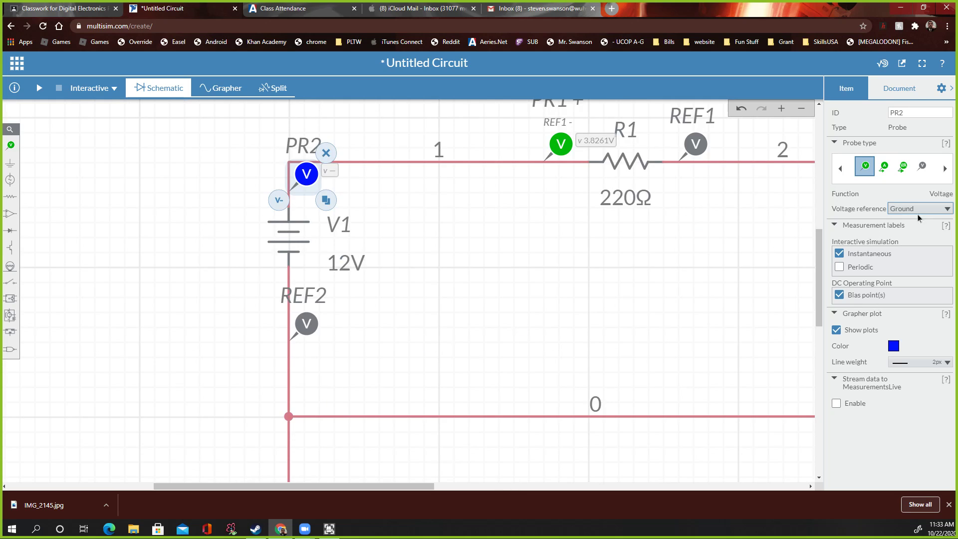
{"action": "left_click", "coordinate": [928, 209]}
{"action": "left_click", "coordinate": [925, 241]}
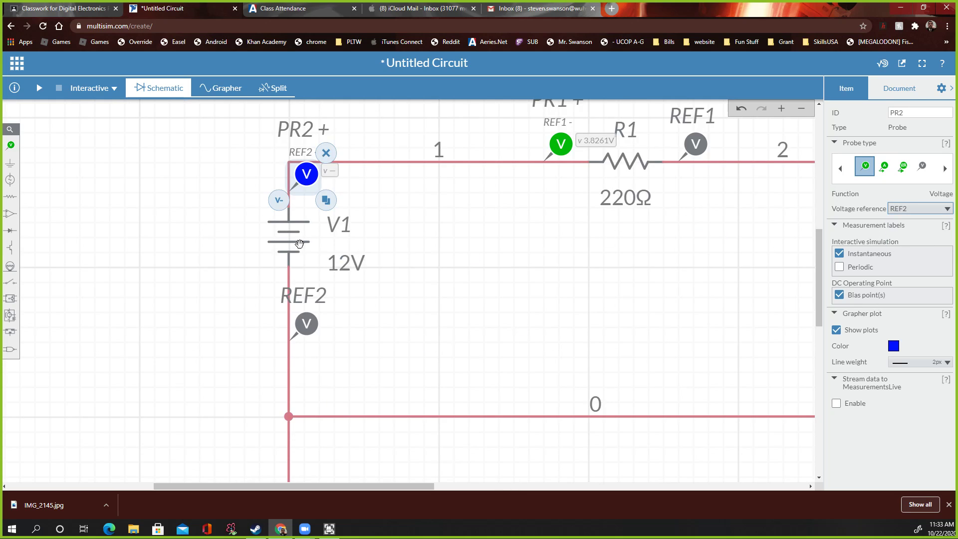
{"action": "left_click", "coordinate": [177, 255]}
Run the interactive simulation, read the voltages at probes PR2 and PR1, and stop the simulation.
{"action": "scroll", "coordinate": [302, 231], "scroll_direction": "down", "scroll_amount": 2}
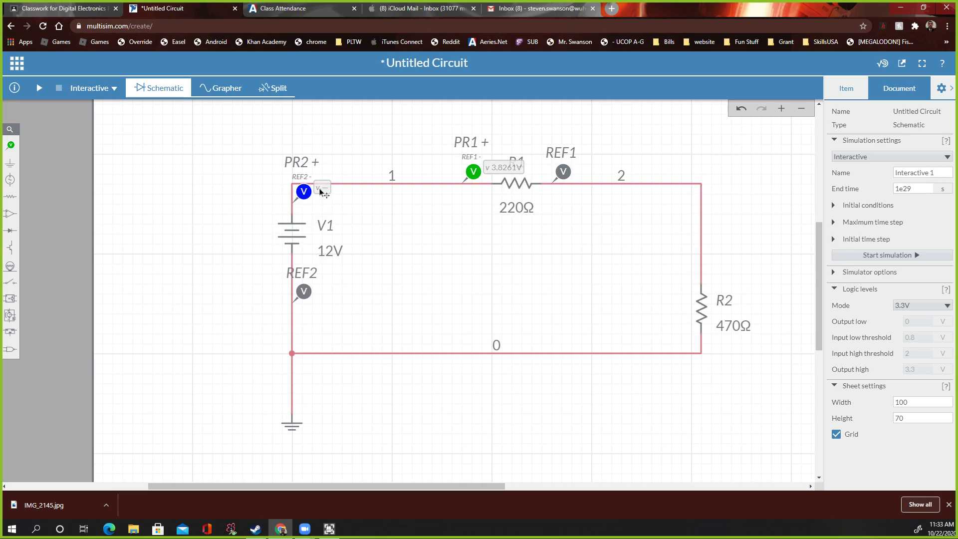
{"action": "left_click", "coordinate": [38, 89]}
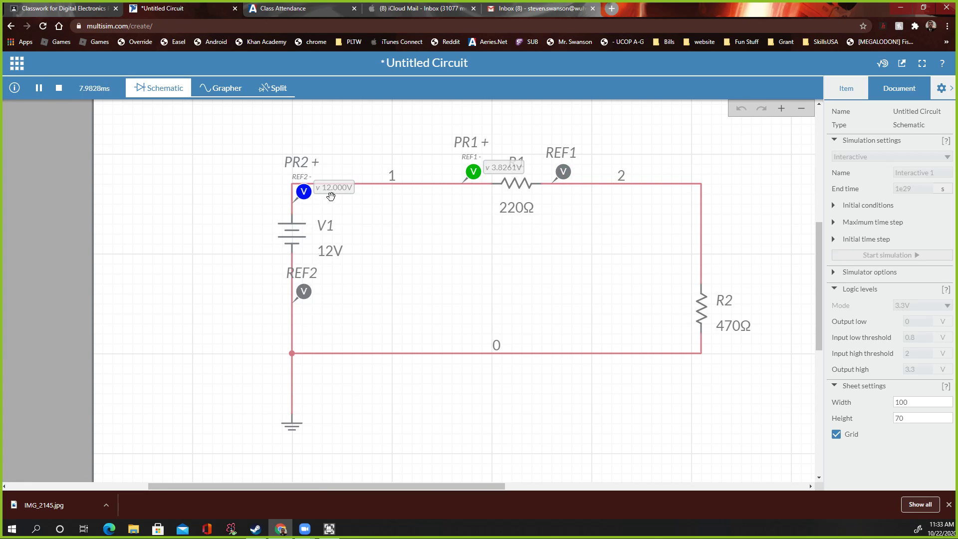
{"action": "scroll", "coordinate": [324, 190], "scroll_direction": "up", "scroll_amount": 2}
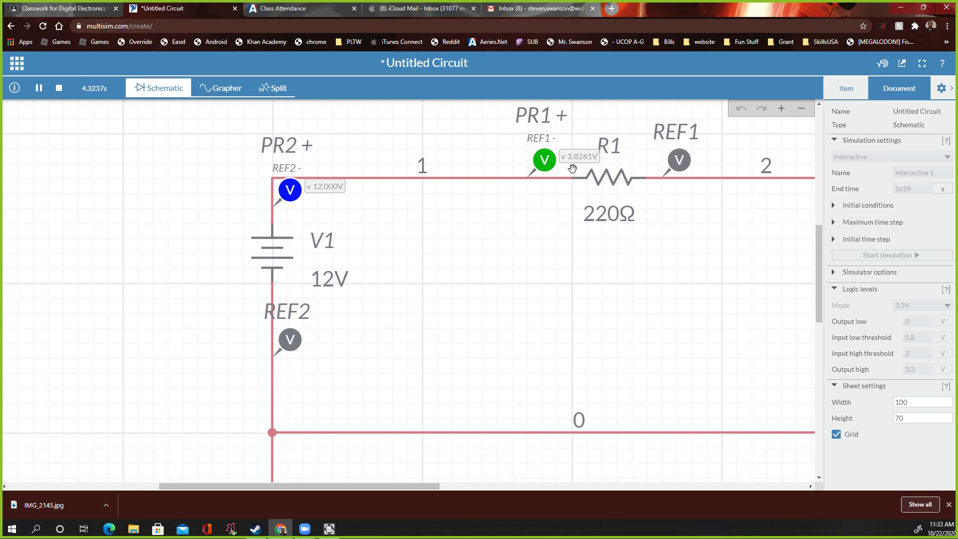
{"action": "scroll", "coordinate": [574, 159], "scroll_direction": "up", "scroll_amount": 3}
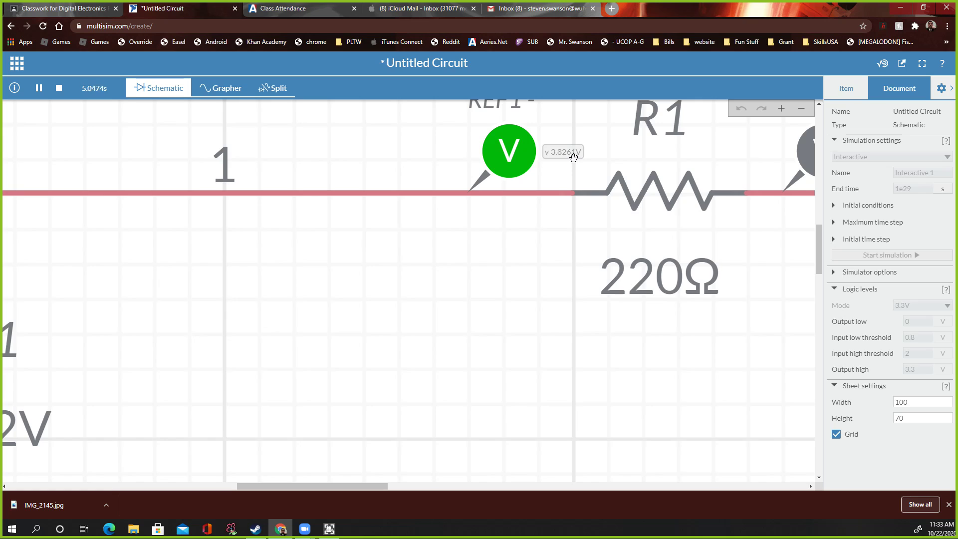
{"action": "scroll", "coordinate": [575, 157], "scroll_direction": "down", "scroll_amount": 3}
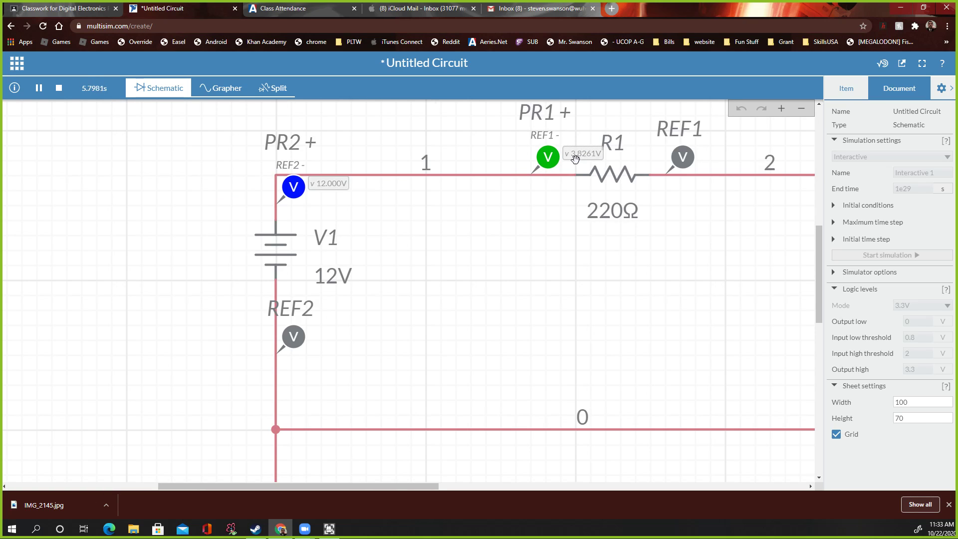
{"action": "scroll", "coordinate": [582, 179], "scroll_direction": "down", "scroll_amount": 2}
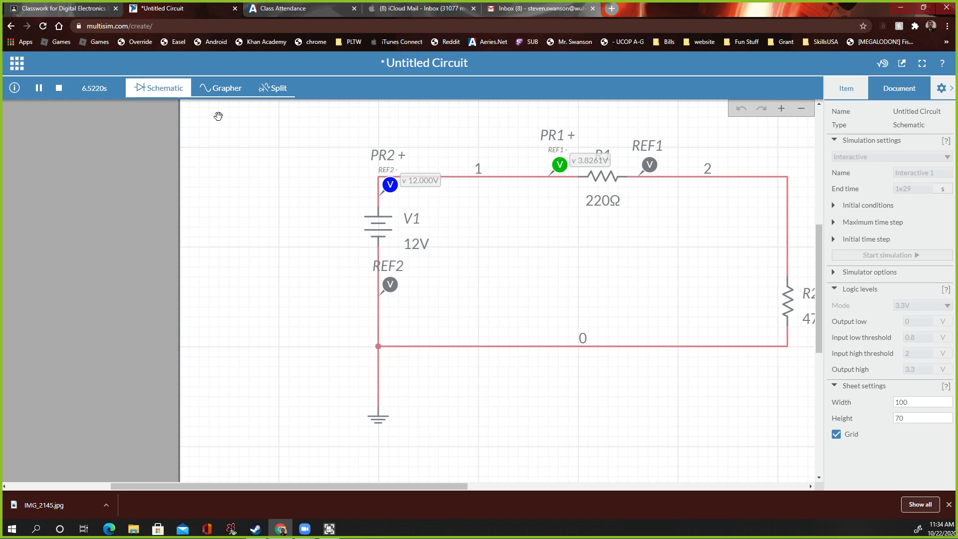
{"action": "left_click", "coordinate": [55, 89]}
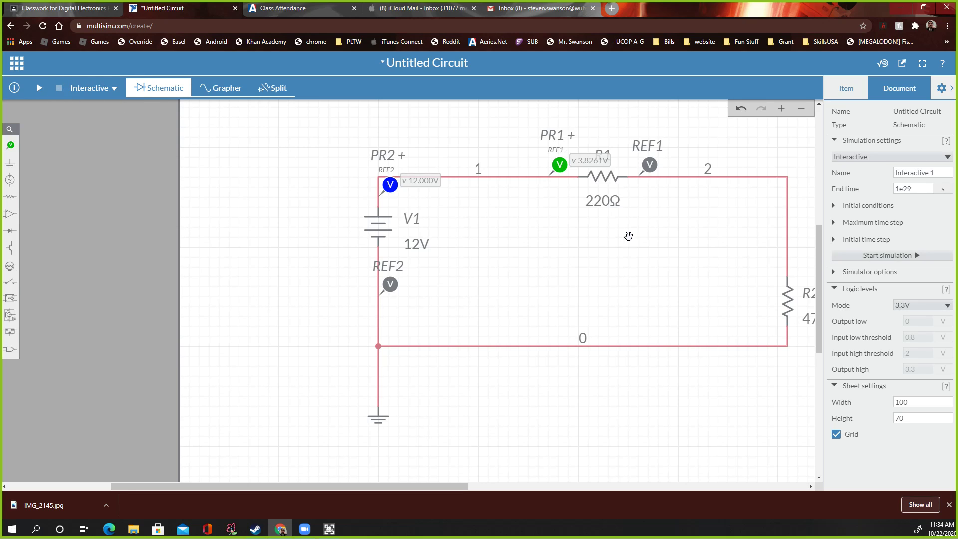
Place a voltage probe on the wire just above the 470 Ω resistor R2.
{"action": "scroll", "coordinate": [582, 203], "scroll_direction": "up", "scroll_amount": 3}
{"action": "scroll", "coordinate": [690, 224], "scroll_direction": "down", "scroll_amount": 6}
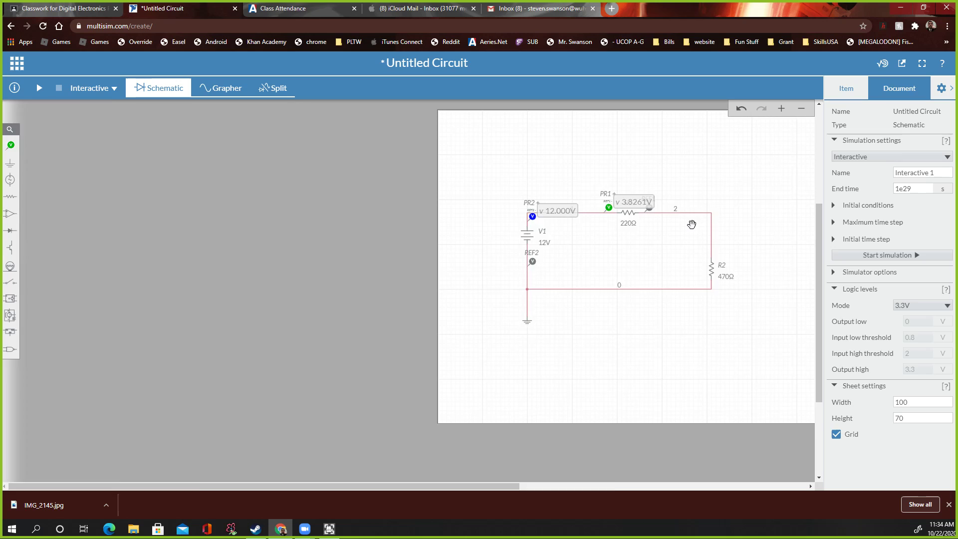
{"action": "scroll", "coordinate": [336, 259], "scroll_direction": "up", "scroll_amount": 3}
{"action": "scroll", "coordinate": [81, 257], "scroll_direction": "up", "scroll_amount": 1}
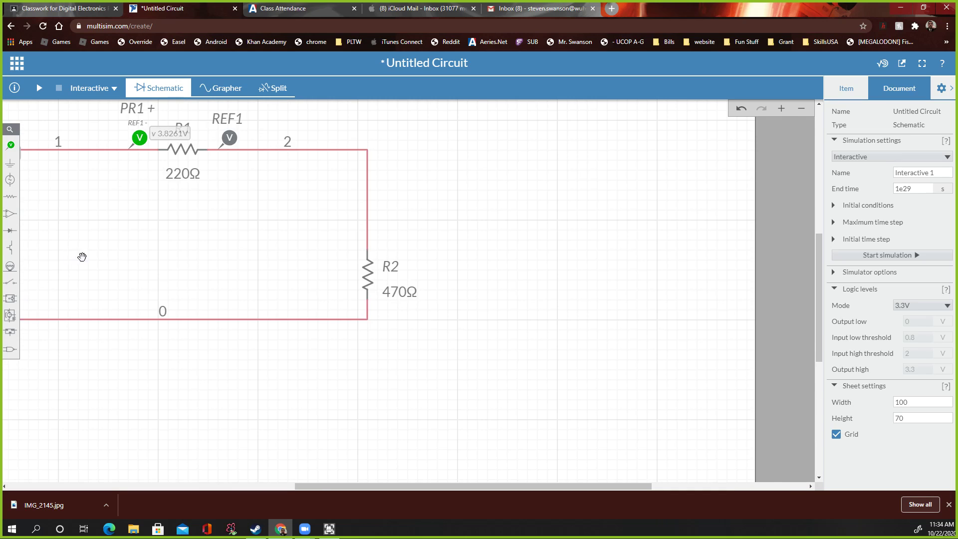
{"action": "scroll", "coordinate": [377, 246], "scroll_direction": "up", "scroll_amount": 1}
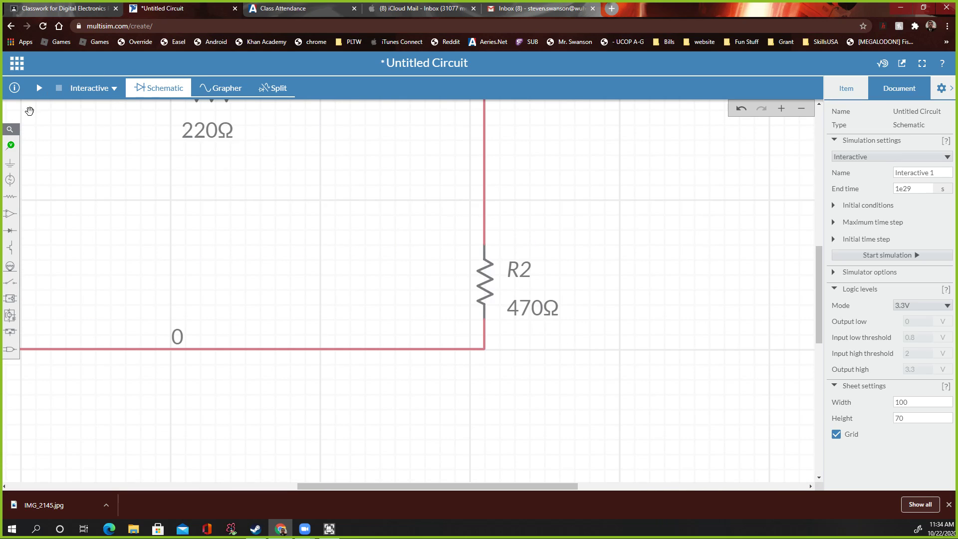
{"action": "left_click", "coordinate": [11, 145]}
{"action": "left_click", "coordinate": [54, 178]}
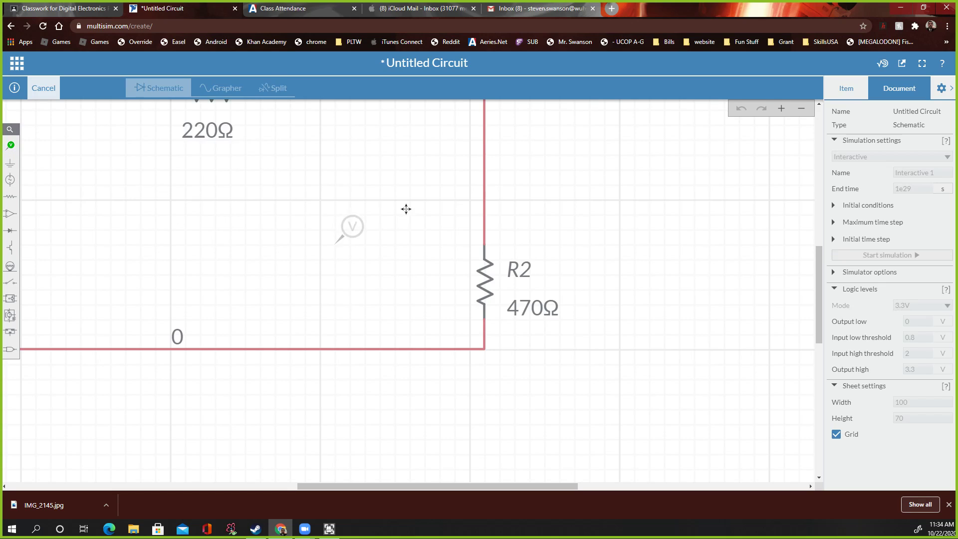
{"action": "left_click", "coordinate": [510, 191]}
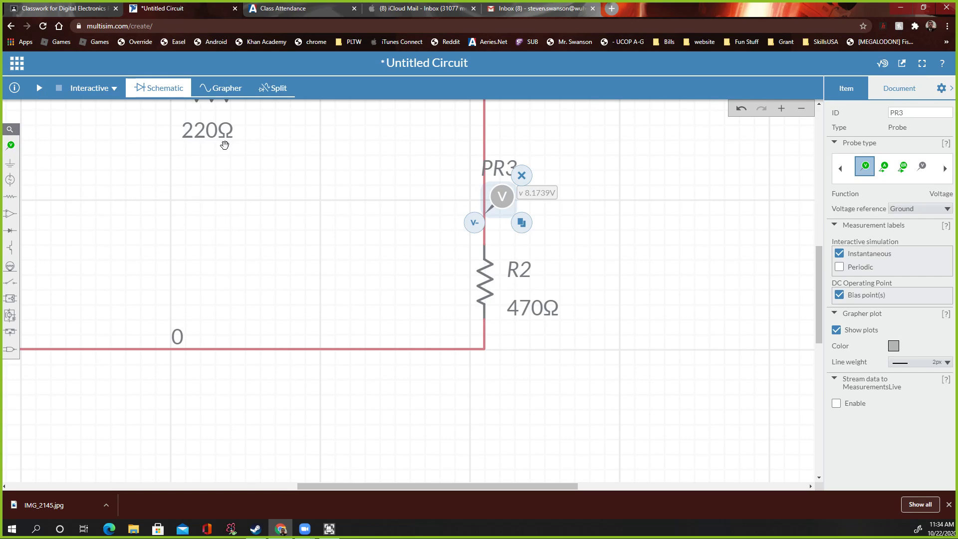
Add a voltage reference probe after R2 and move it onto the bottom wire, left of the corner.
{"action": "left_click", "coordinate": [11, 145]}
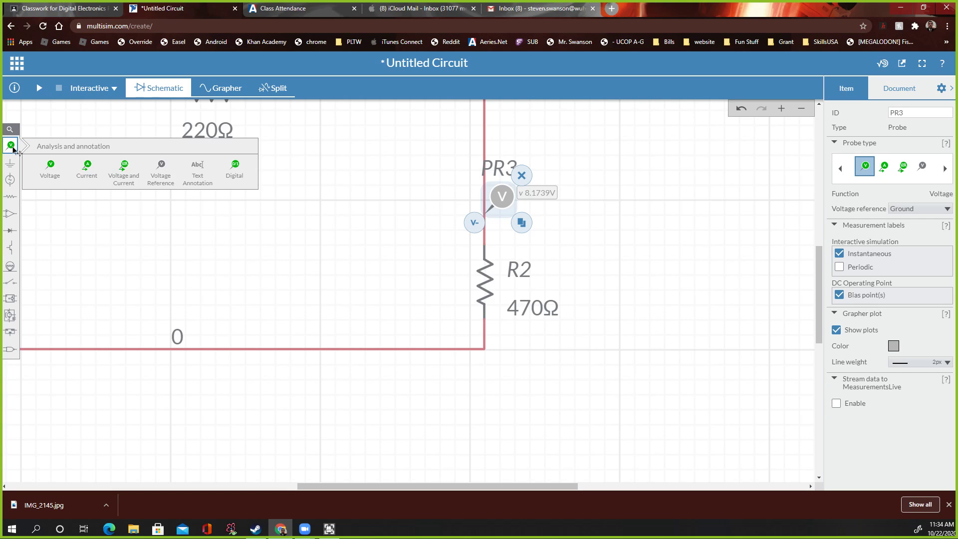
{"action": "left_click", "coordinate": [163, 173]}
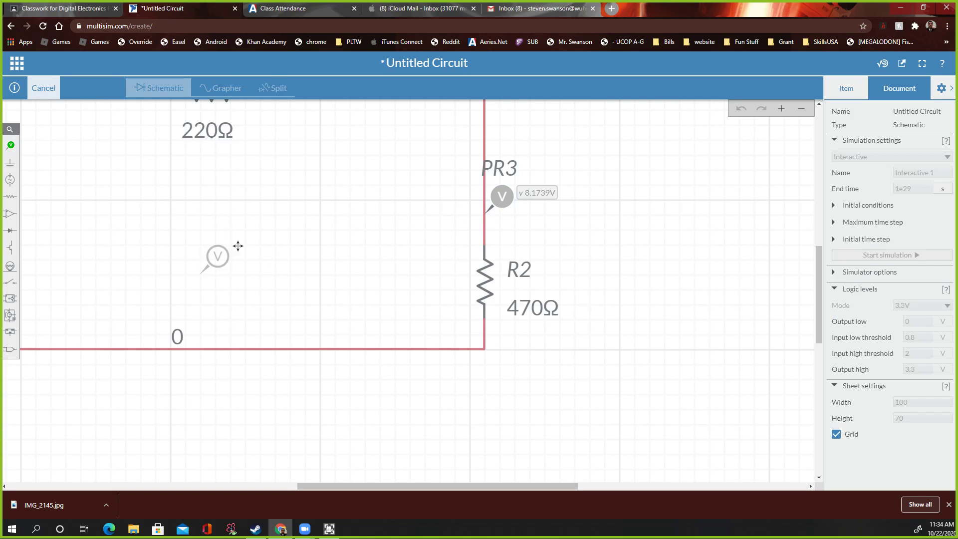
{"action": "left_click", "coordinate": [517, 325]}
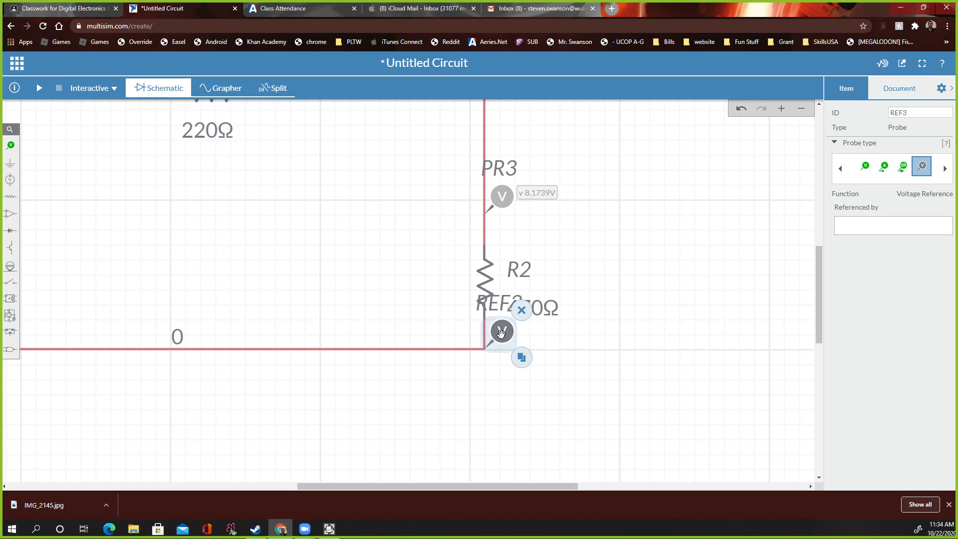
{"action": "left_click_drag", "start_coordinate": [501, 334], "coordinate": [427, 333]}
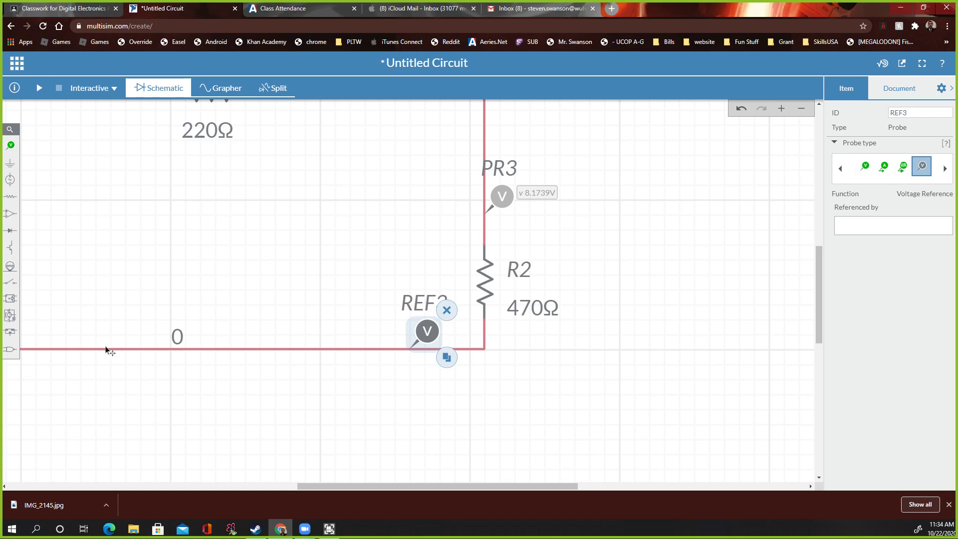
{"action": "left_click", "coordinate": [426, 299]}
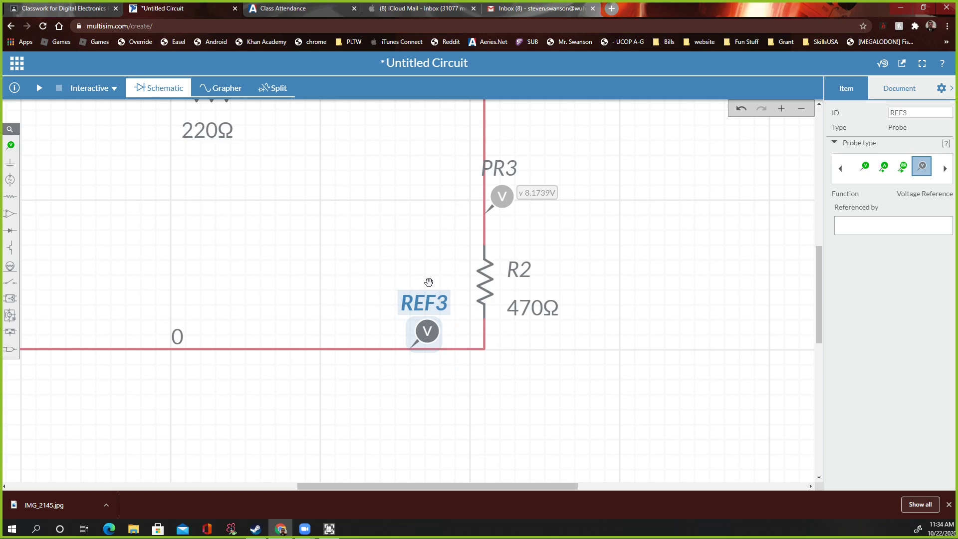
Set the voltage reference of probe PR3 to REF3 so it measures across R2.
{"action": "left_click", "coordinate": [502, 200]}
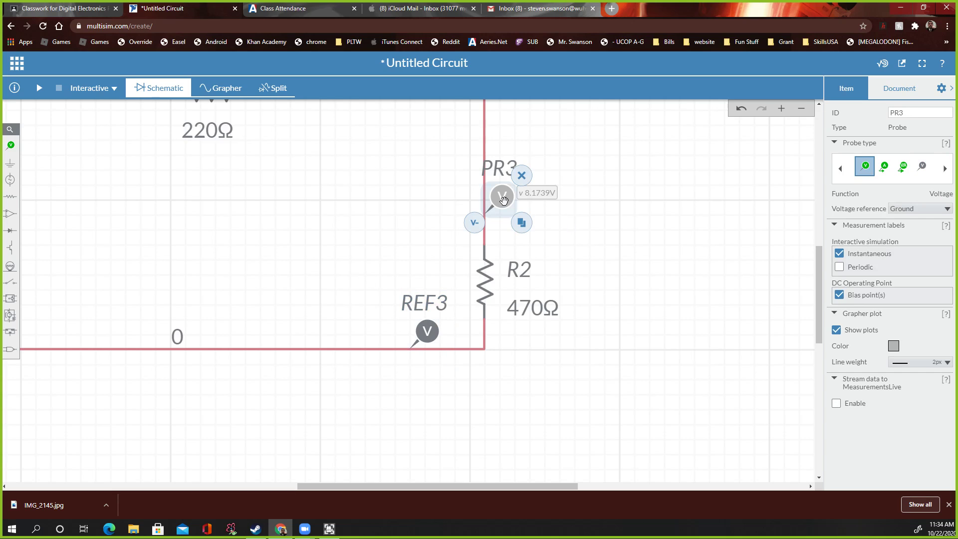
{"action": "left_click", "coordinate": [892, 210]}
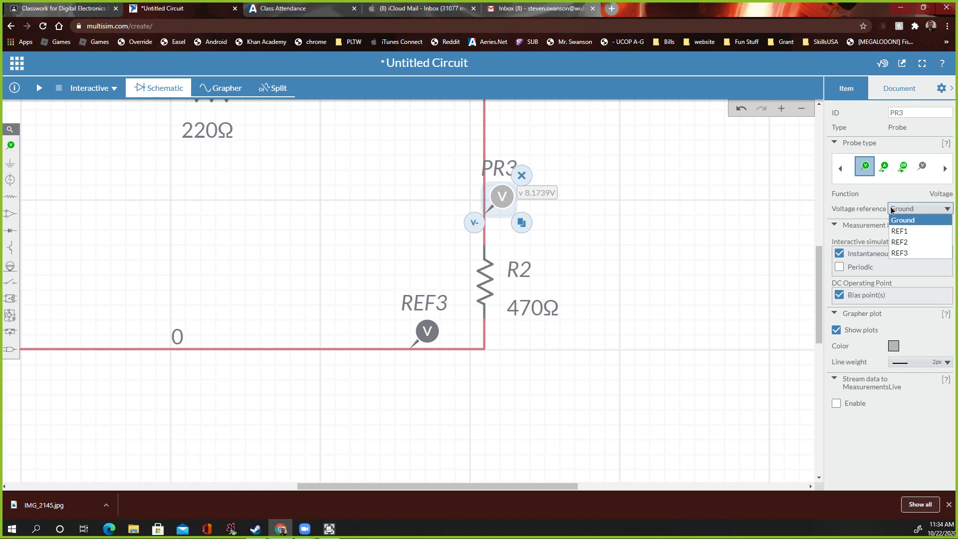
{"action": "left_click", "coordinate": [903, 254]}
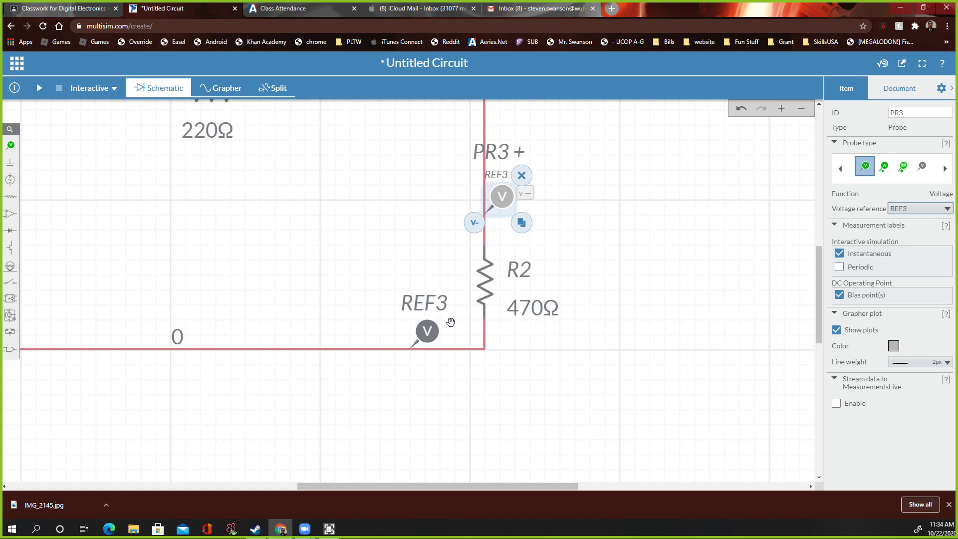
Run the interactive simulation to read the voltages at PR1, PR2 and PR3, and review the required meters in the assignment's procedure.
{"action": "left_click", "coordinate": [39, 88]}
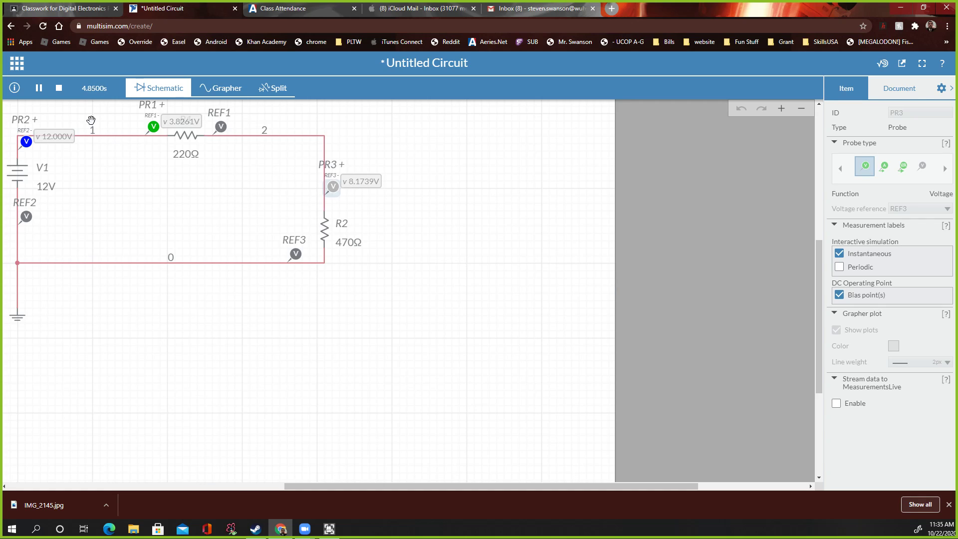
{"action": "left_click", "coordinate": [82, 10]}
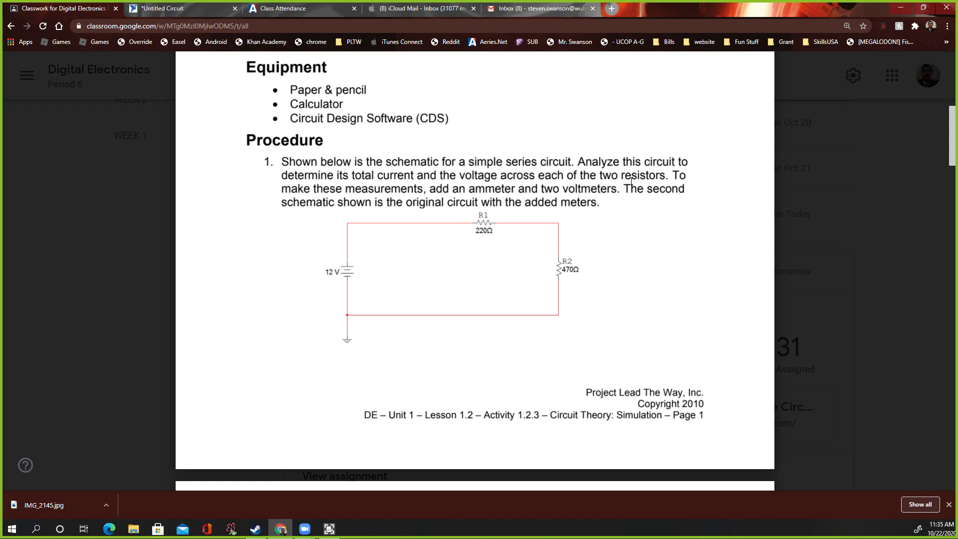
{"action": "left_click", "coordinate": [158, 9]}
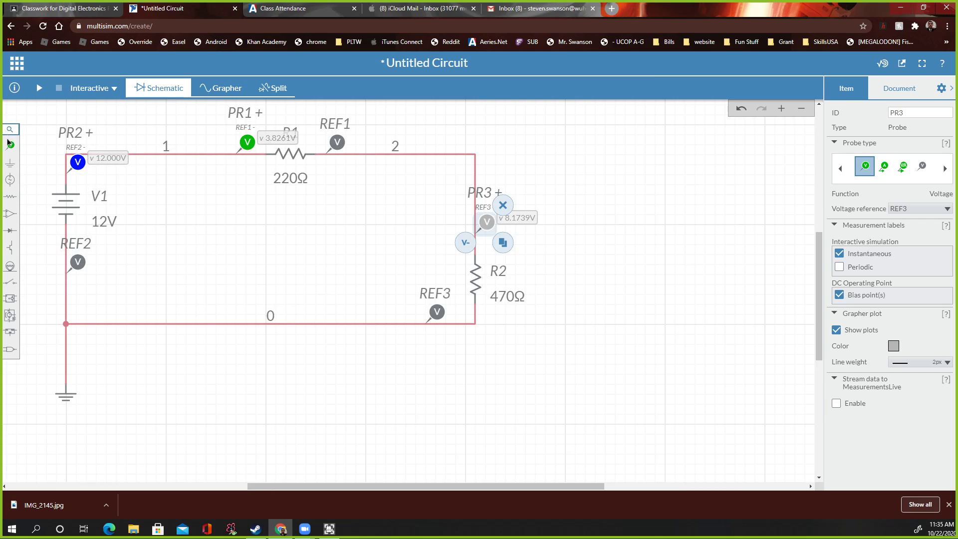
Place a current probe on the top wire between the 12 V source and probe PR1.
{"action": "left_click", "coordinate": [13, 148]}
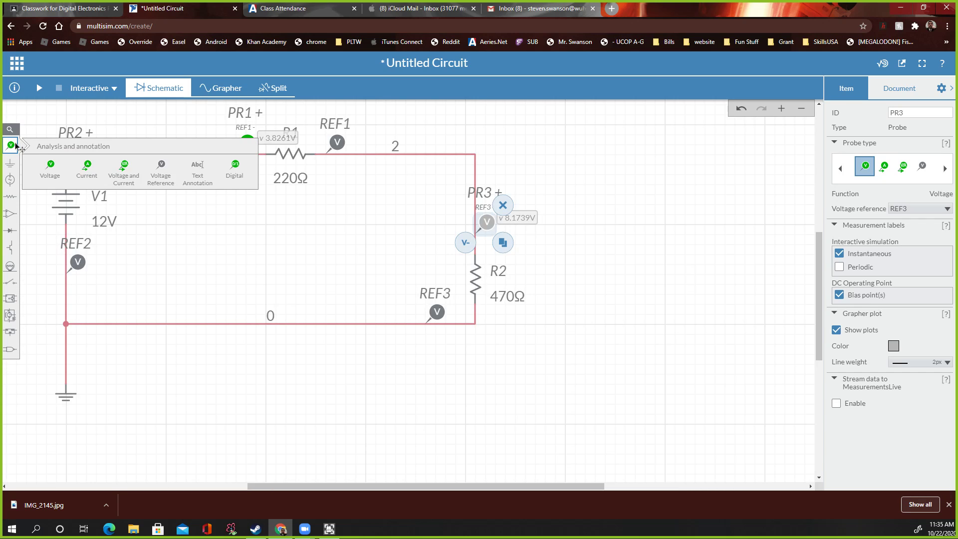
{"action": "left_click", "coordinate": [88, 172]}
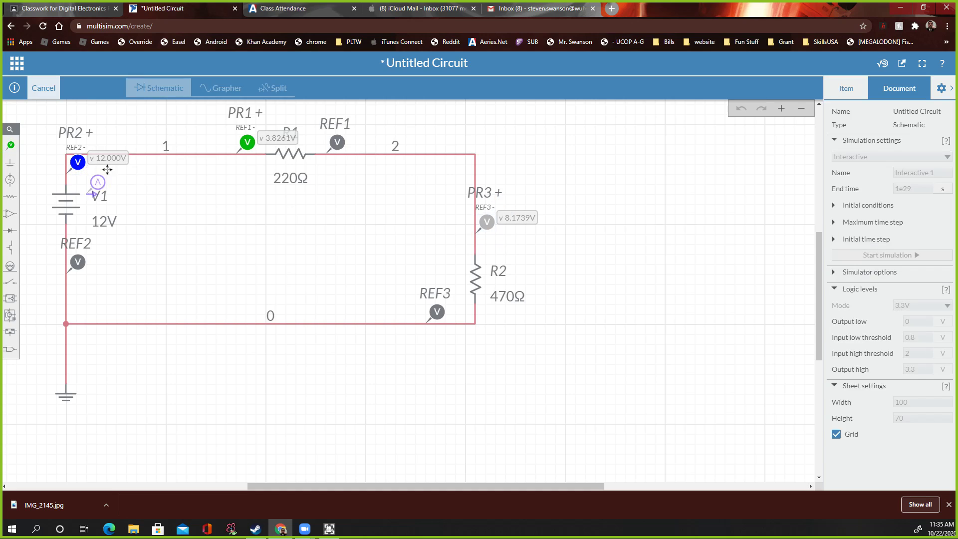
{"action": "left_click", "coordinate": [203, 137]}
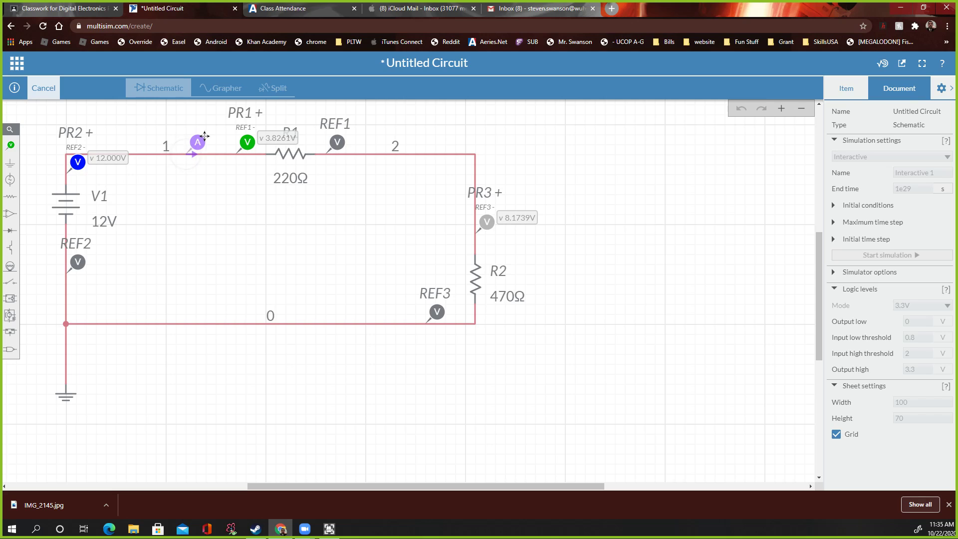
{"action": "left_click", "coordinate": [205, 136]}
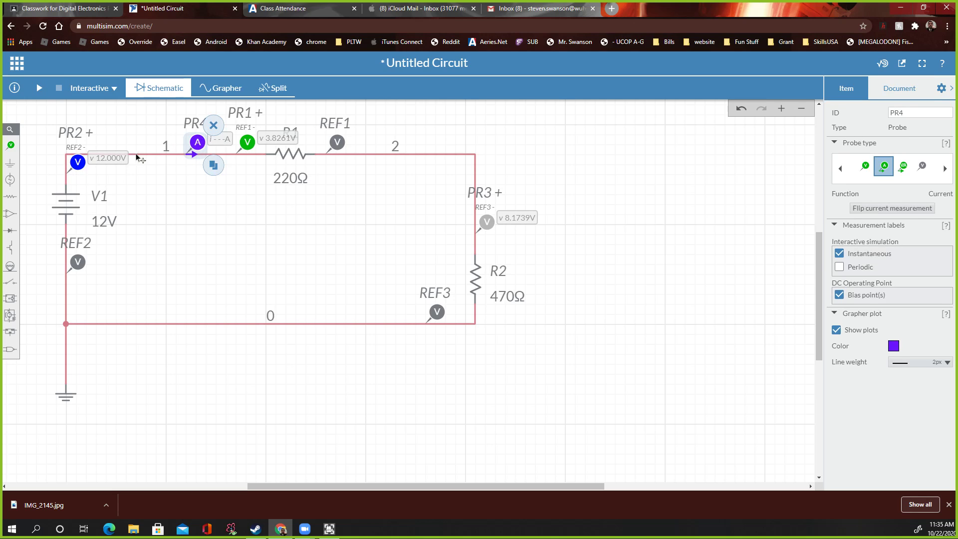
Move current probe PR4 along the top wire toward the source, away from PR1, checking its reading with simulation runs before and after.
{"action": "left_click", "coordinate": [40, 89]}
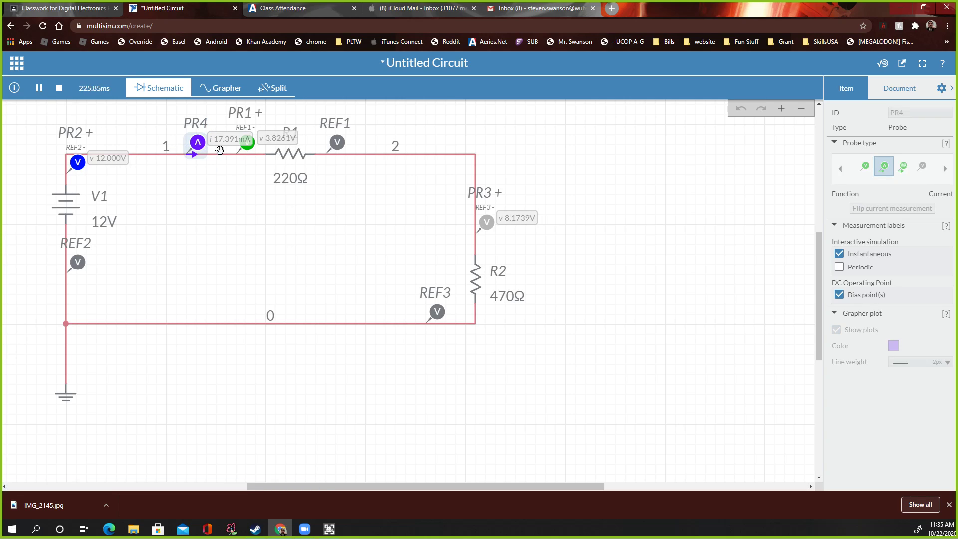
{"action": "left_click", "coordinate": [59, 88]}
{"action": "left_click_drag", "start_coordinate": [187, 144], "coordinate": [149, 144]}
{"action": "left_click", "coordinate": [39, 88]}
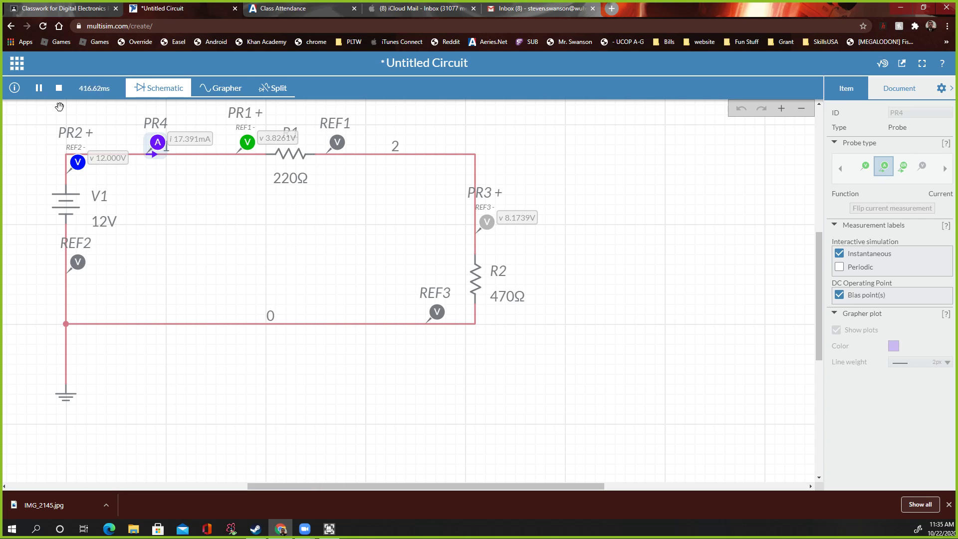
{"action": "left_click", "coordinate": [59, 88]}
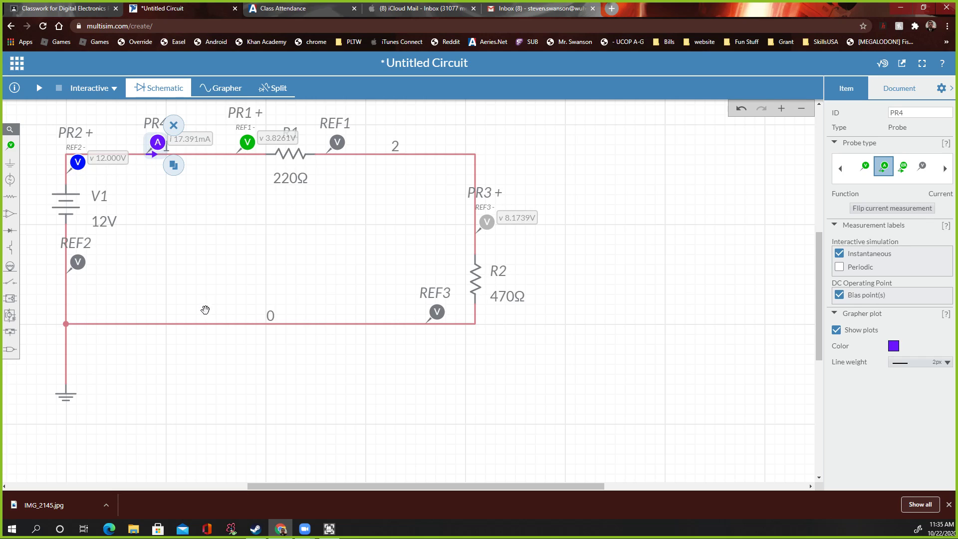
Place another current probe on the top wire just after REF1, past the 220 Ω resistor.
{"action": "left_click", "coordinate": [11, 145]}
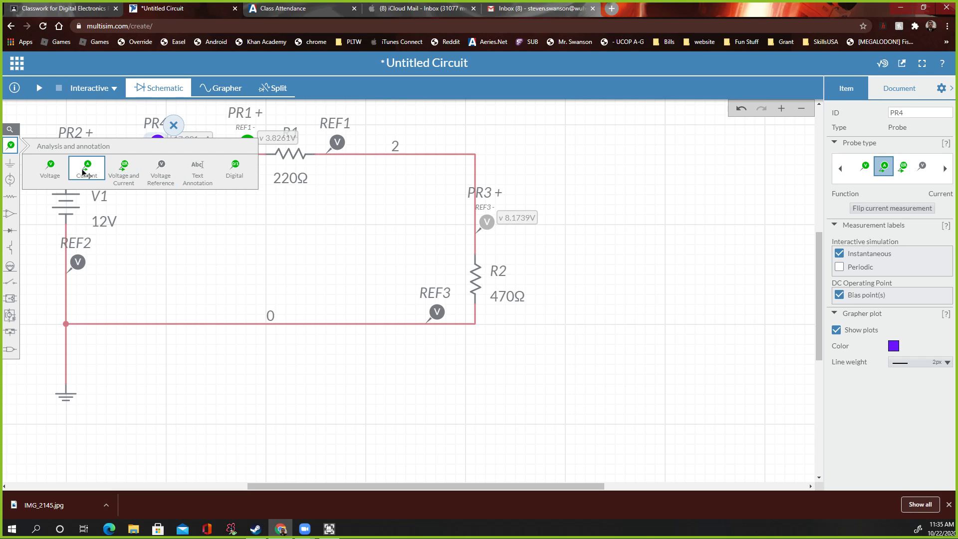
{"action": "left_click", "coordinate": [88, 170]}
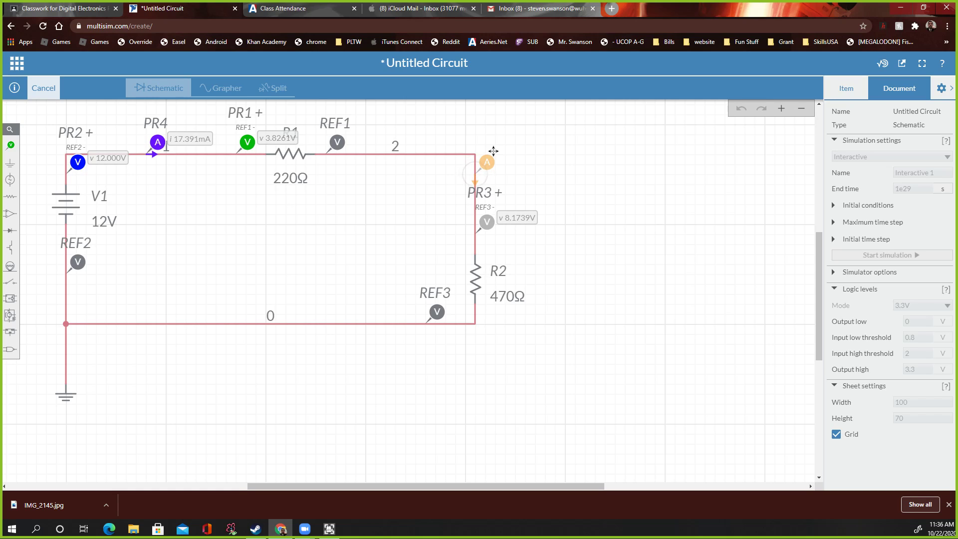
{"action": "left_click", "coordinate": [383, 132]}
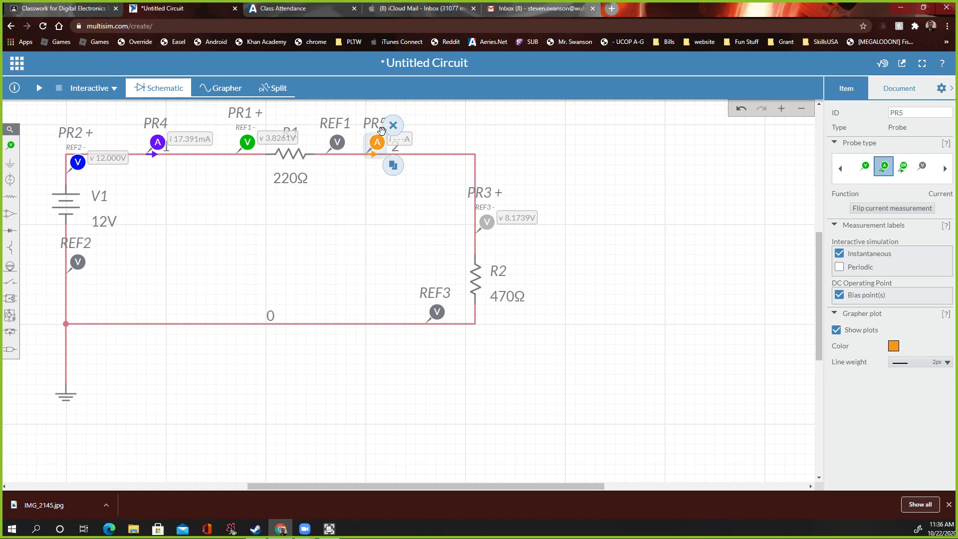
Duplicate the current probe onto the vertical wire above PR3, and duplicate it again onto the bottom wire between the ground junction and REF3.
{"action": "left_click", "coordinate": [393, 166]}
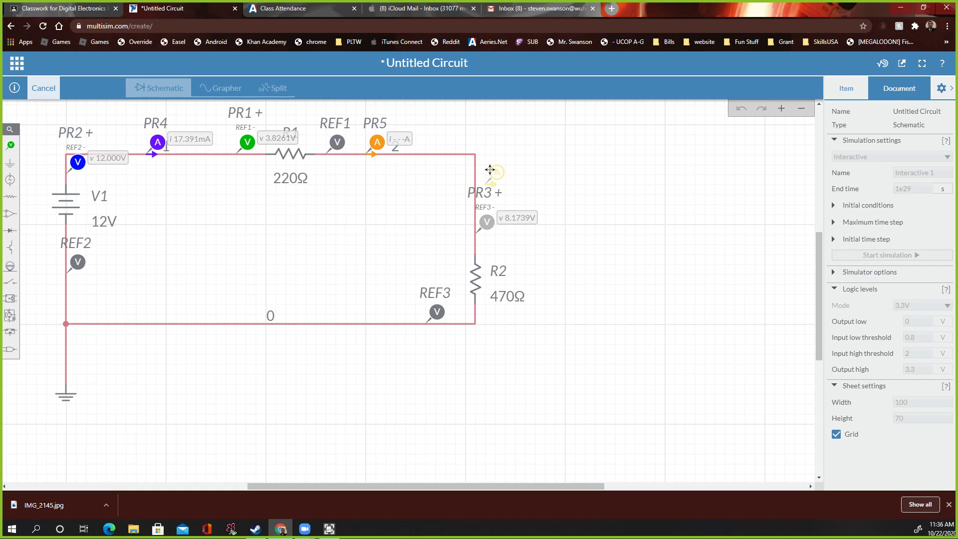
{"action": "left_click", "coordinate": [483, 161]}
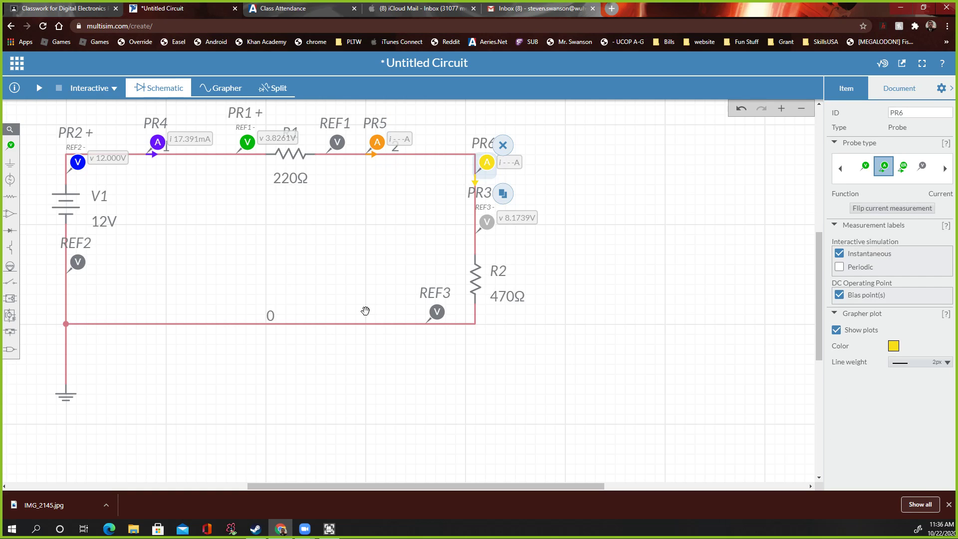
{"action": "left_click", "coordinate": [503, 194]}
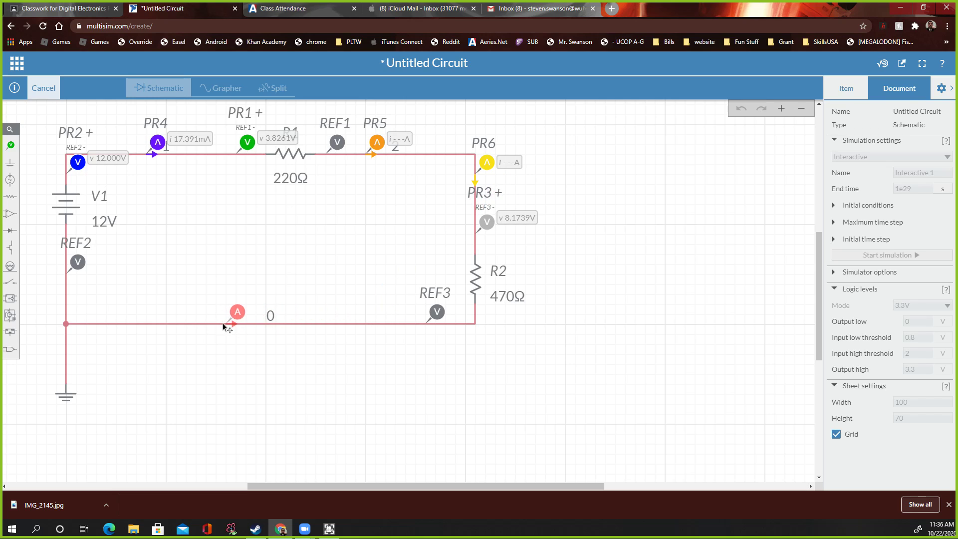
{"action": "left_click", "coordinate": [198, 322]}
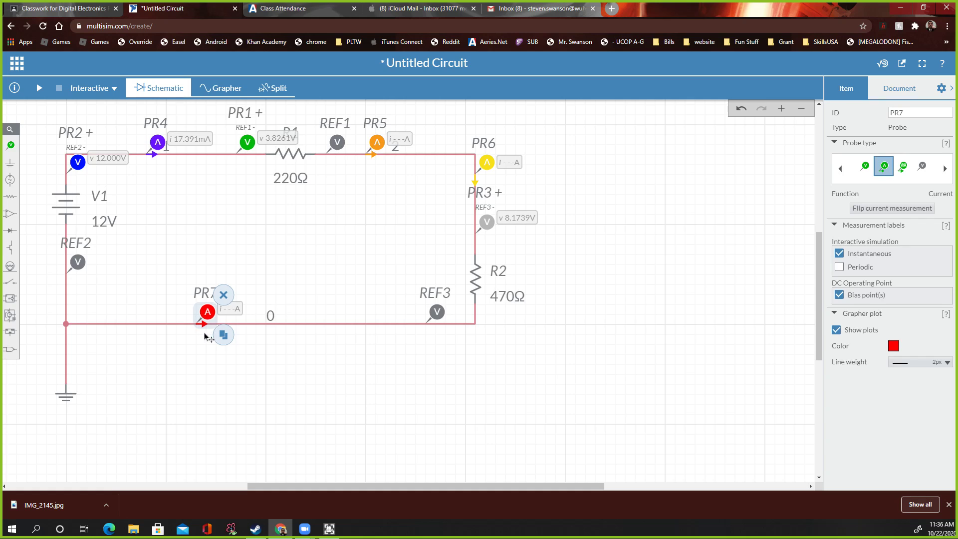
Inspect the direction arrow of probe PR7, and run the simulation to compare the currents at all four current probes.
{"action": "scroll", "coordinate": [209, 336], "scroll_direction": "up", "scroll_amount": 5}
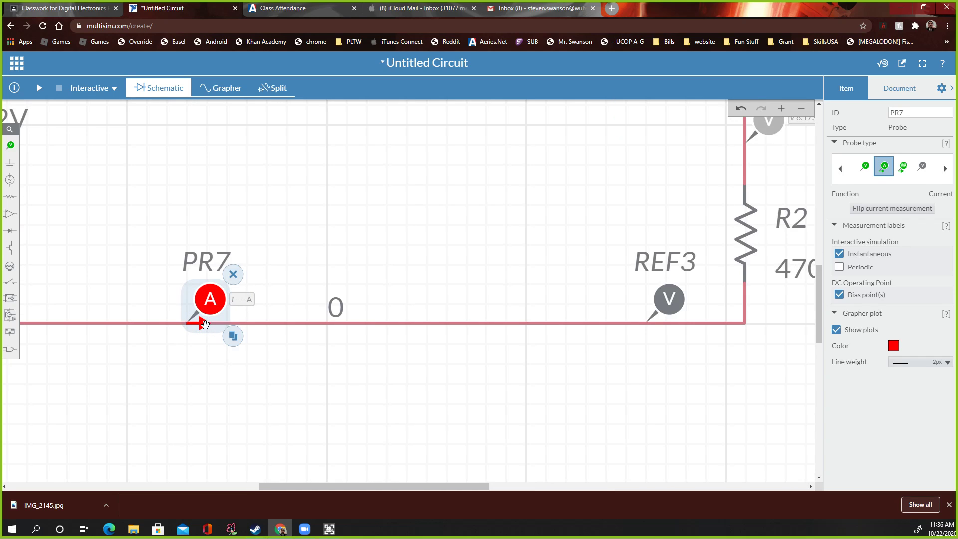
{"action": "scroll", "coordinate": [206, 325], "scroll_direction": "down", "scroll_amount": 6}
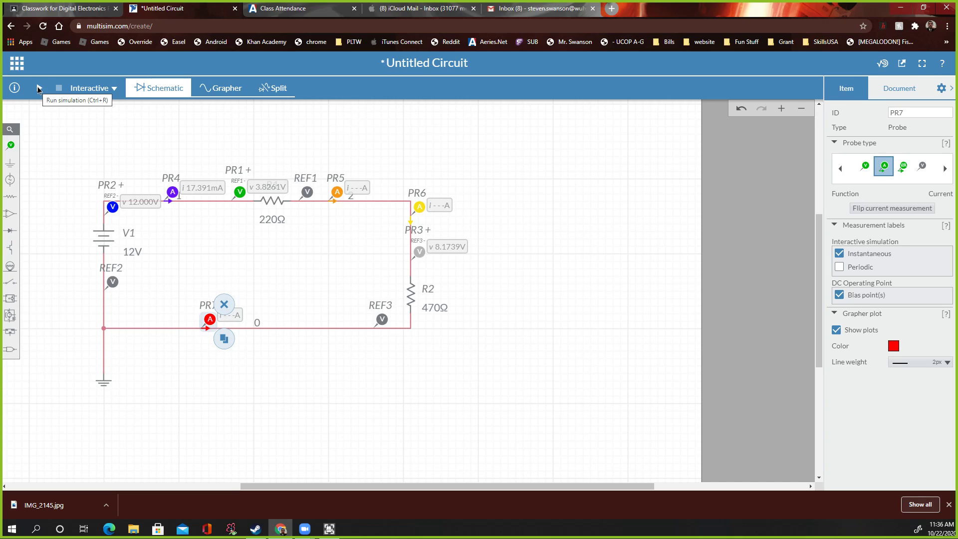
{"action": "left_click", "coordinate": [39, 88]}
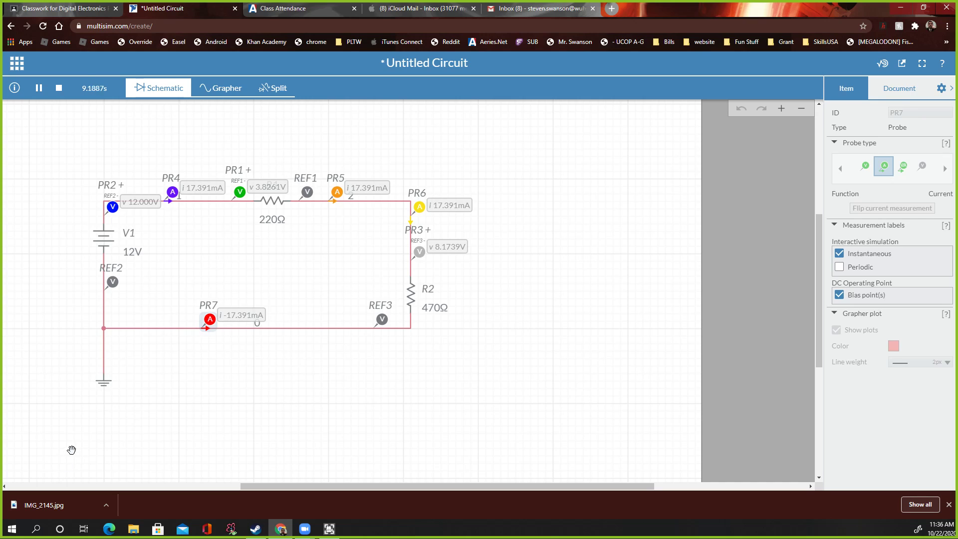
Open the Snipping Tool and capture a new rectangular snip of the whole simulated circuit with its probe readings.
{"action": "left_click", "coordinate": [38, 529]}
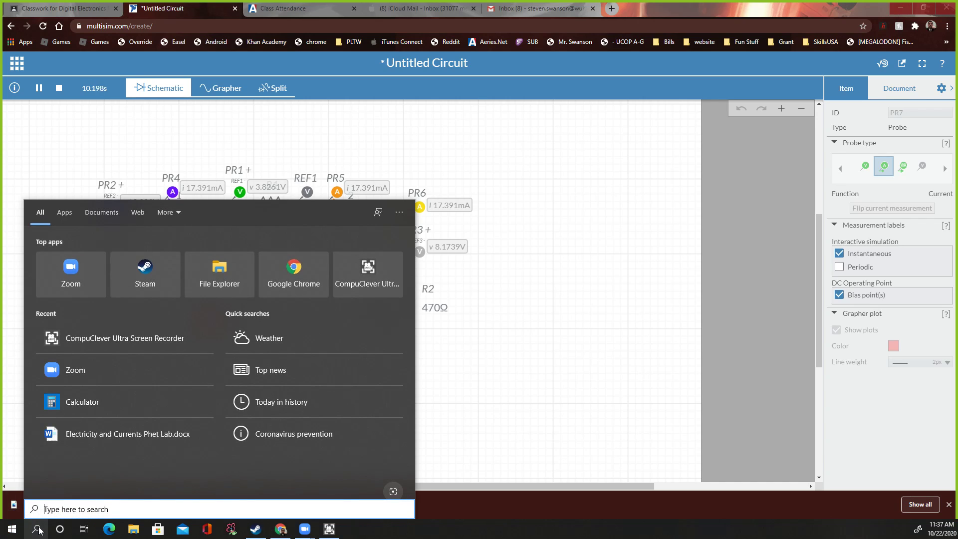
{"action": "type", "text": "snip"}
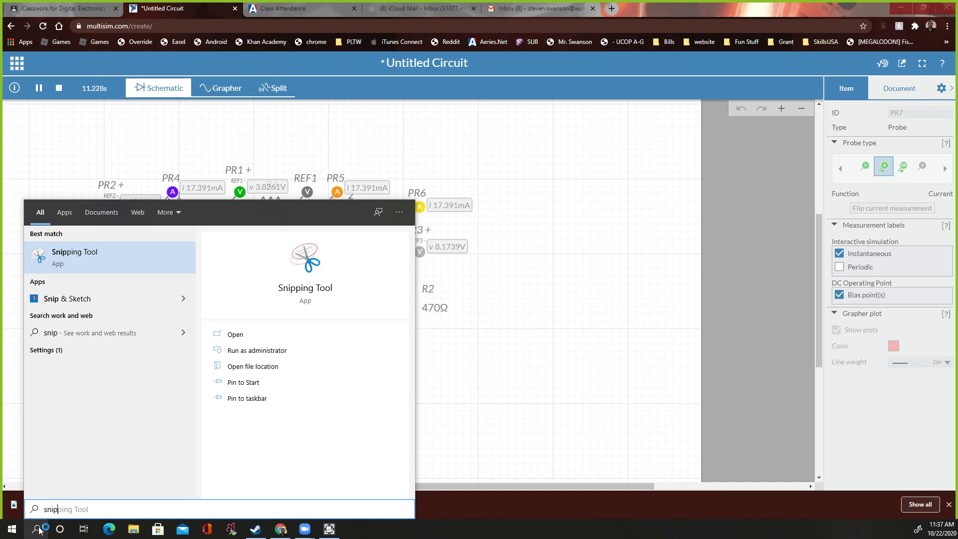
{"action": "key", "text": "Return"}
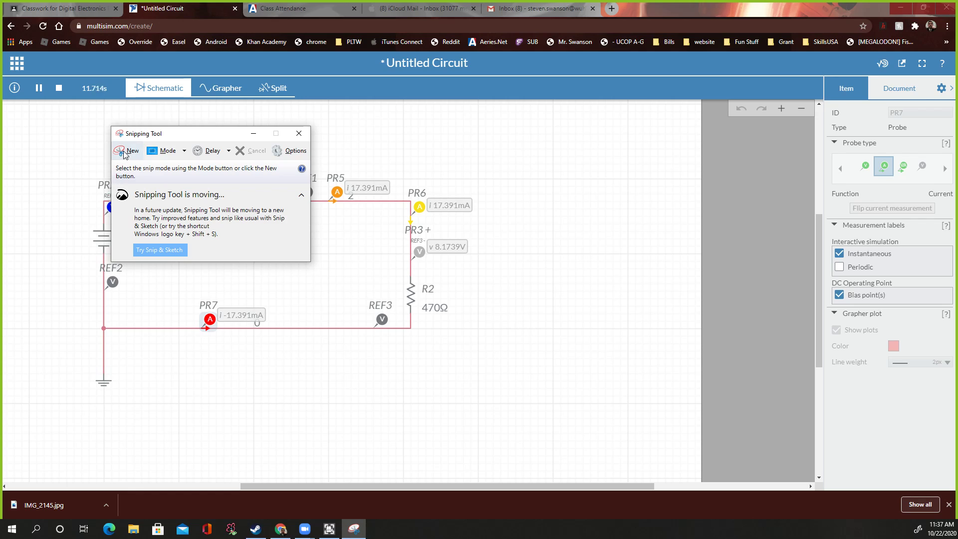
{"action": "left_click", "coordinate": [126, 152]}
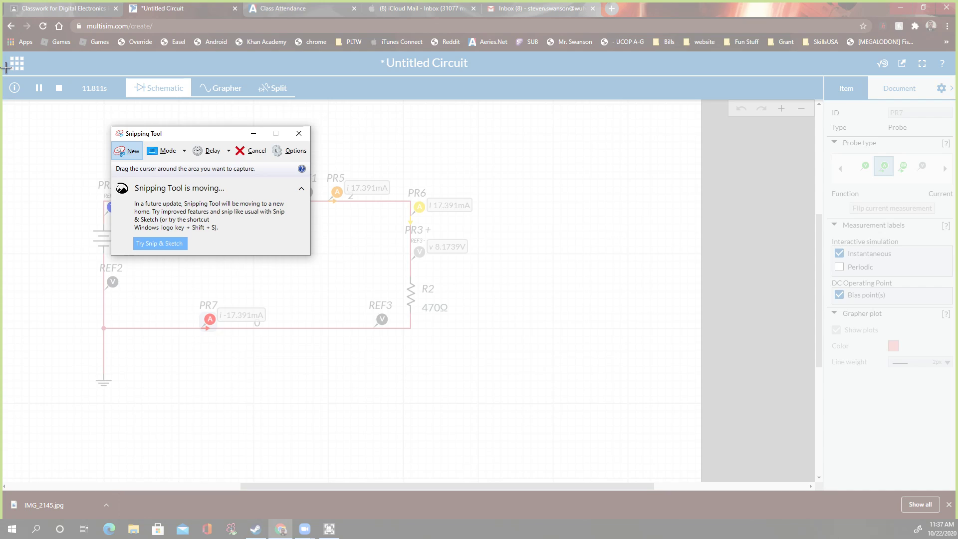
{"action": "left_click_drag", "start_coordinate": [6, 68], "coordinate": [516, 412]}
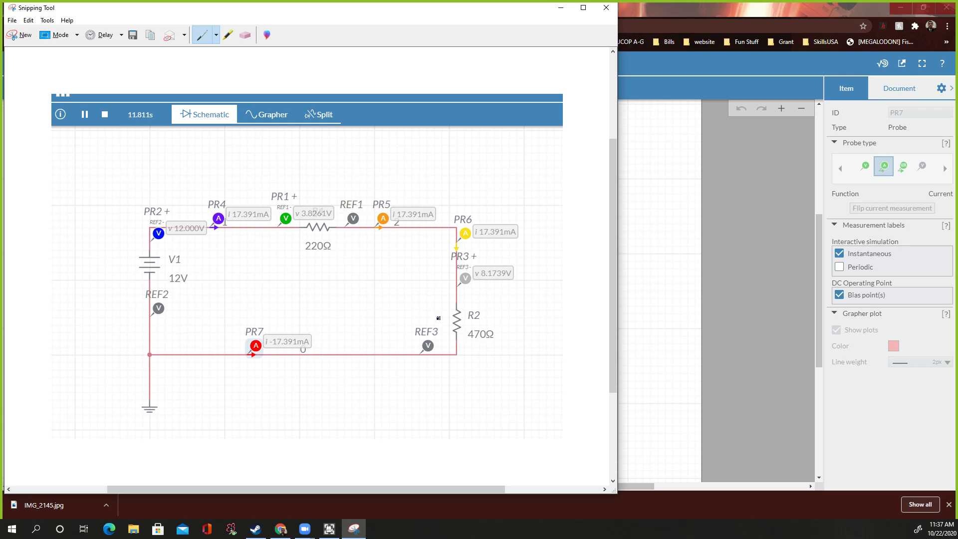
Circle the source and resistor values and the PR4, PR1 and PR3 readings on the snip with the pen, and close it.
{"action": "mouse_move", "coordinate": [177, 260]}
{"action": "left_mouse_down"}
{"action": "mouse_move", "coordinate": [194, 258]}
{"action": "mouse_move", "coordinate": [161, 272]}
{"action": "left_mouse_up"}
{"action": "mouse_move", "coordinate": [299, 228]}
{"action": "left_mouse_down"}
{"action": "mouse_move", "coordinate": [286, 252]}
{"action": "mouse_move", "coordinate": [302, 230]}
{"action": "left_mouse_up"}
{"action": "left_click_drag", "start_coordinate": [487, 331], "coordinate": [491, 318]}
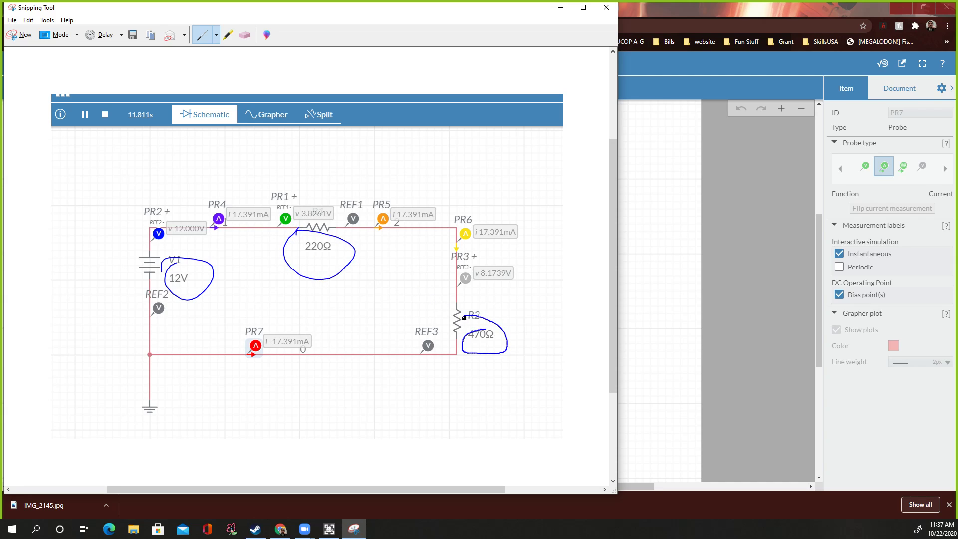
{"action": "mouse_move", "coordinate": [252, 195]}
{"action": "left_mouse_down"}
{"action": "mouse_move", "coordinate": [199, 227]}
{"action": "mouse_move", "coordinate": [250, 197]}
{"action": "left_mouse_up"}
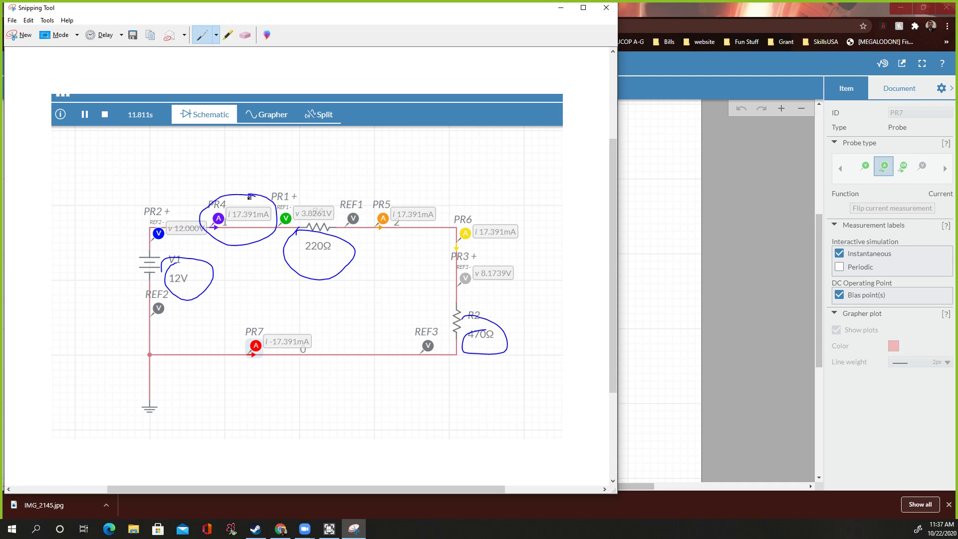
{"action": "mouse_move", "coordinate": [322, 205]}
{"action": "left_mouse_down"}
{"action": "mouse_move", "coordinate": [277, 216]}
{"action": "mouse_move", "coordinate": [339, 212]}
{"action": "mouse_move", "coordinate": [298, 230]}
{"action": "left_mouse_up"}
{"action": "mouse_move", "coordinate": [495, 255]}
{"action": "left_mouse_down"}
{"action": "mouse_move", "coordinate": [441, 271]}
{"action": "mouse_move", "coordinate": [505, 296]}
{"action": "mouse_move", "coordinate": [472, 248]}
{"action": "left_mouse_up"}
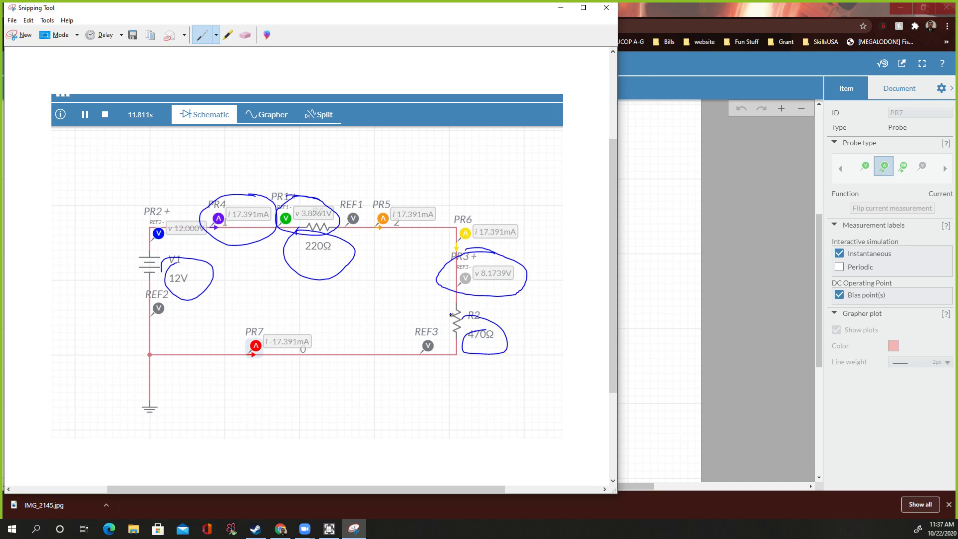
{"action": "left_click_drag", "start_coordinate": [466, 314], "coordinate": [473, 310]}
{"action": "left_click", "coordinate": [606, 8]}
{"action": "left_click", "coordinate": [351, 256]}
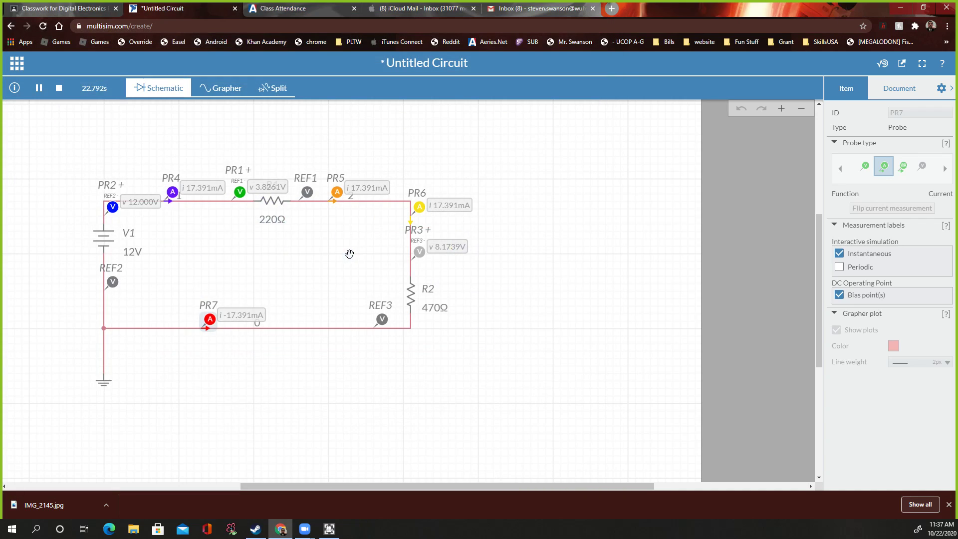
Pause the simulation and rename the circuit as "number 1".
{"action": "left_click", "coordinate": [39, 89]}
{"action": "left_click", "coordinate": [416, 62]}
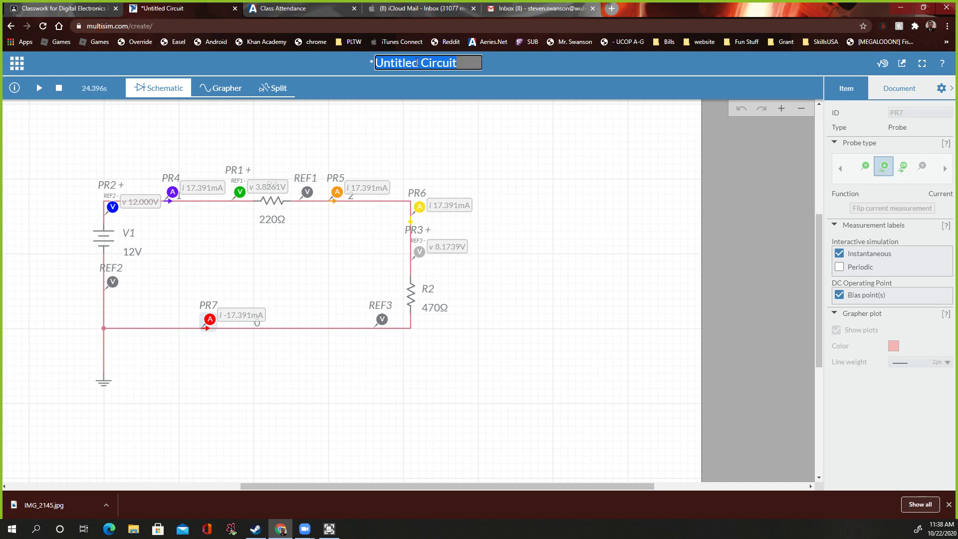
{"action": "type", "text": "number1"}
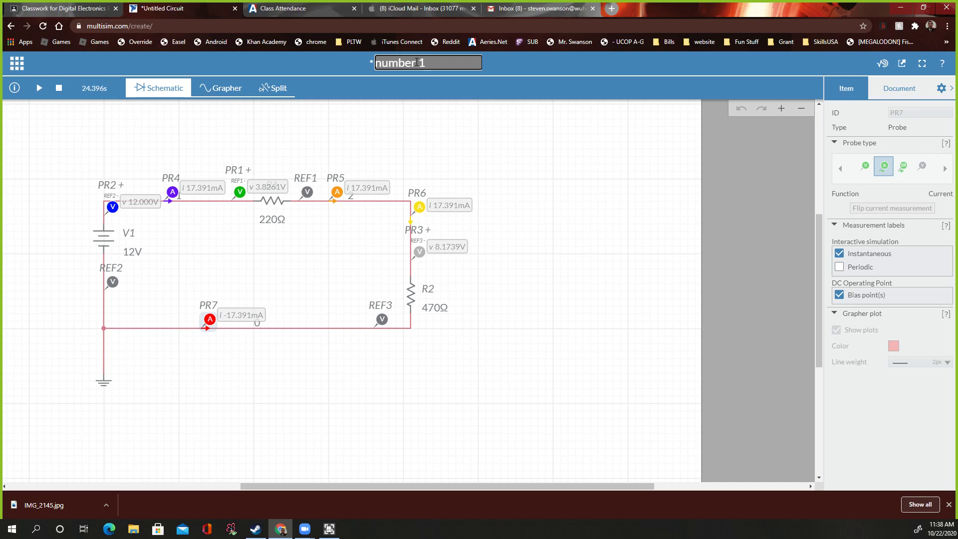
{"action": "key", "text": "Return"}
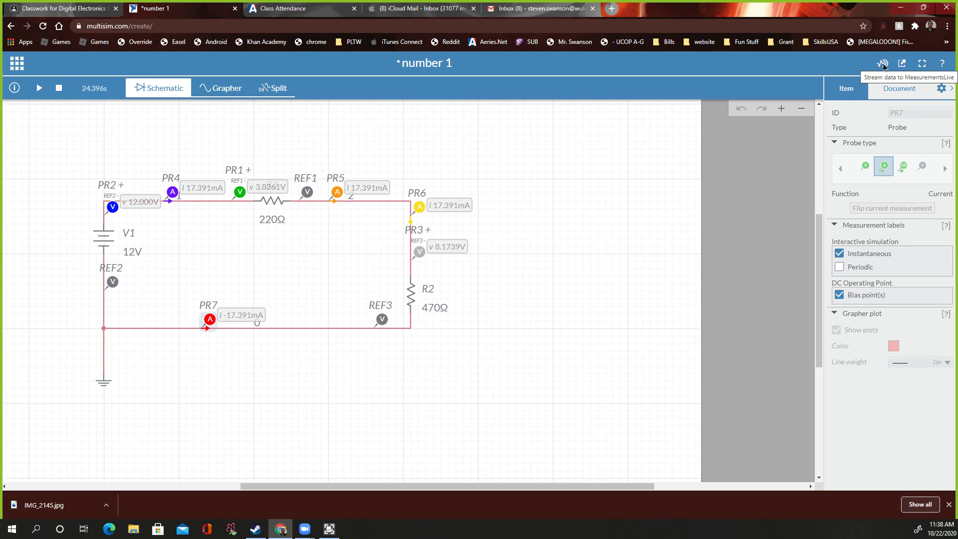
Save the "number 1" circuit with Public visibility, and save it once more from the editor.
{"action": "left_click", "coordinate": [921, 88]}
{"action": "left_click", "coordinate": [848, 89]}
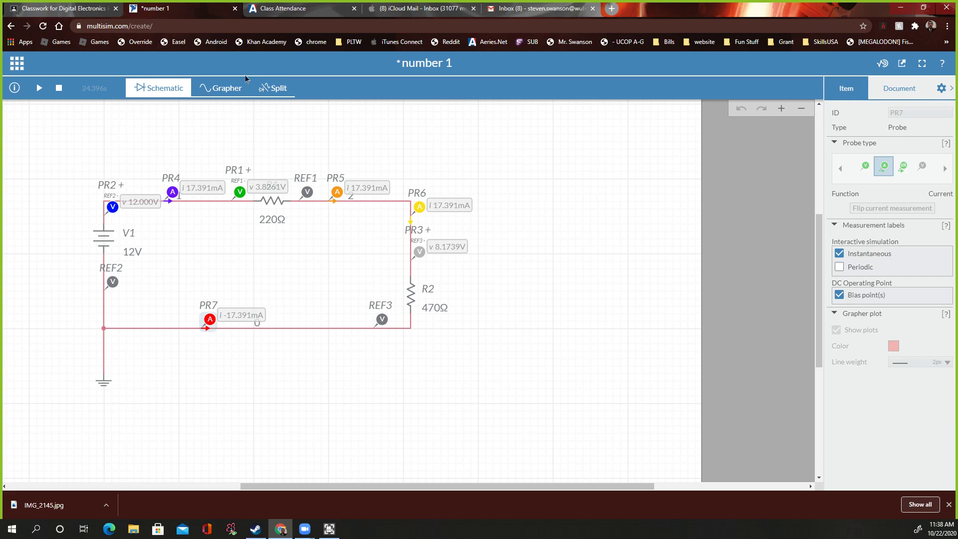
{"action": "left_click", "coordinate": [15, 64]}
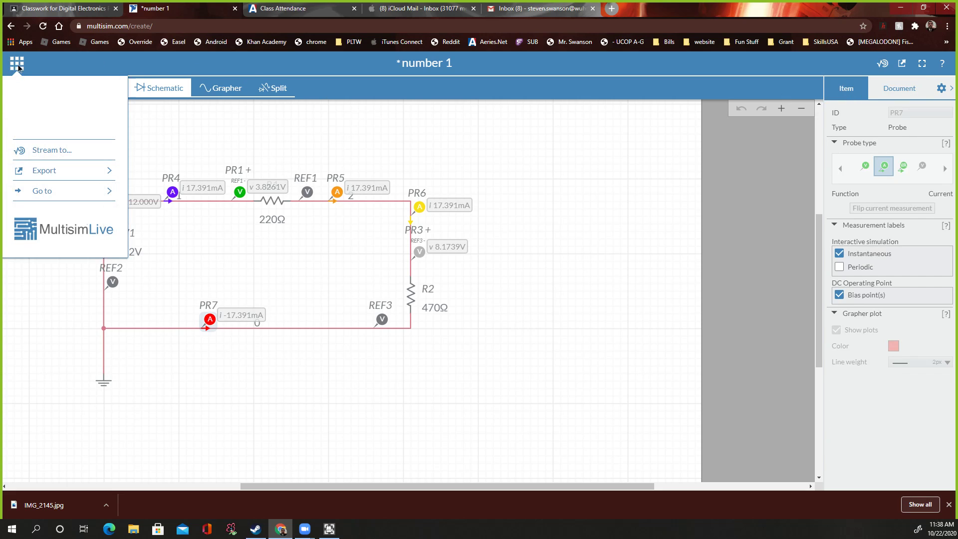
{"action": "left_click", "coordinate": [41, 111]}
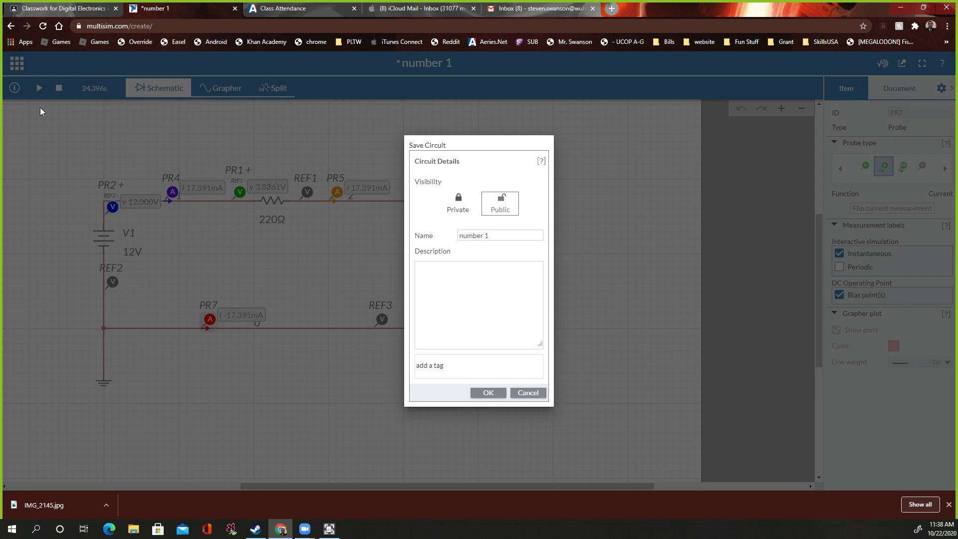
{"action": "left_click", "coordinate": [489, 392]}
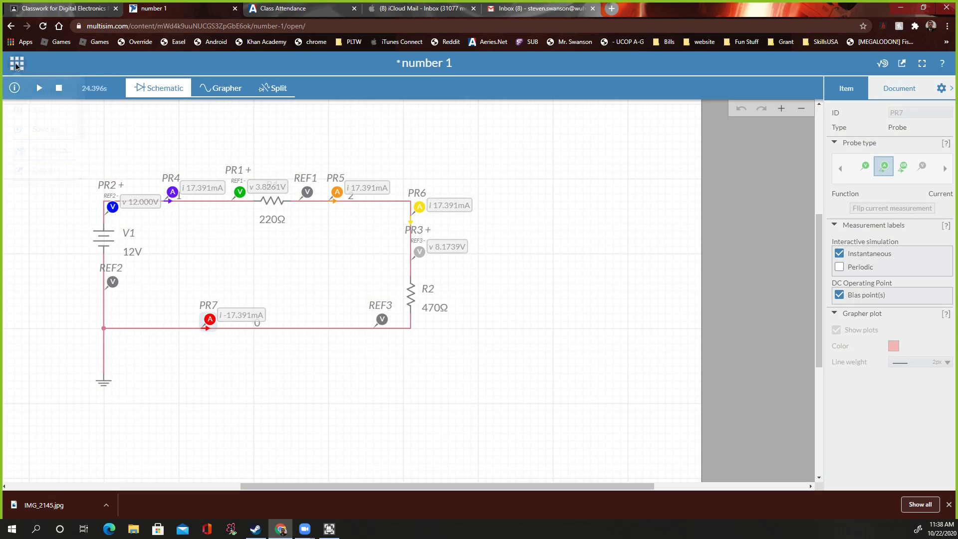
{"action": "left_click", "coordinate": [17, 64]}
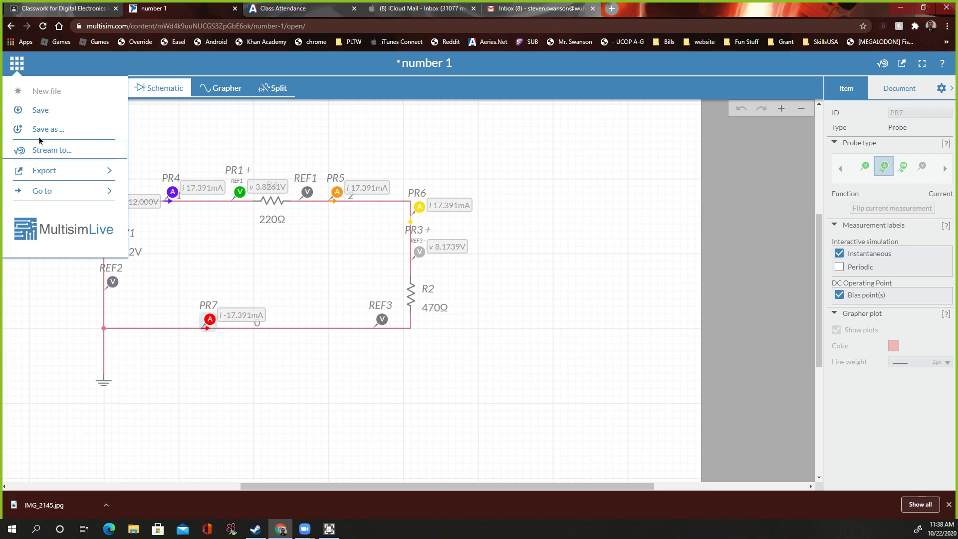
{"action": "left_click", "coordinate": [41, 110]}
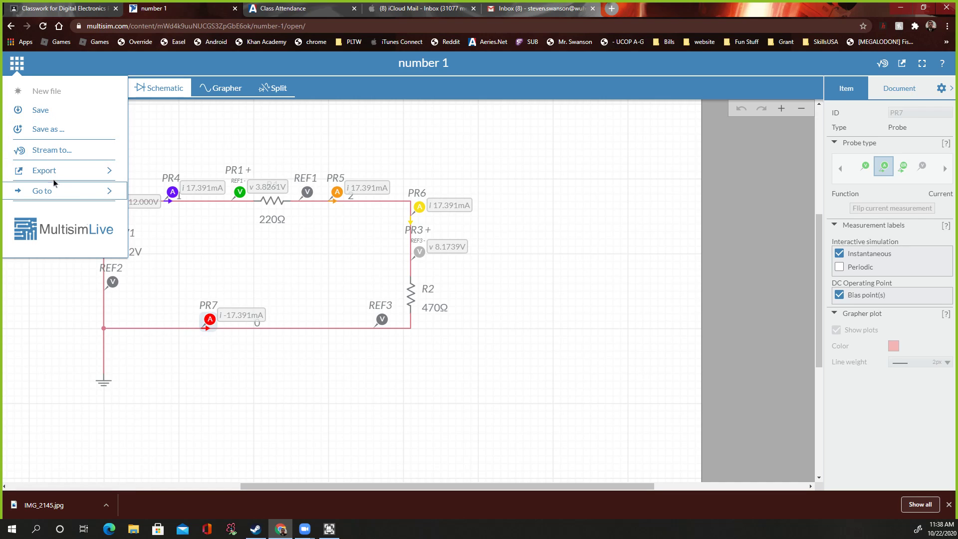
Leave the saved circuit by going to My Circuits, and create a new blank circuit from the Multisim site.
{"action": "left_click", "coordinate": [56, 195]}
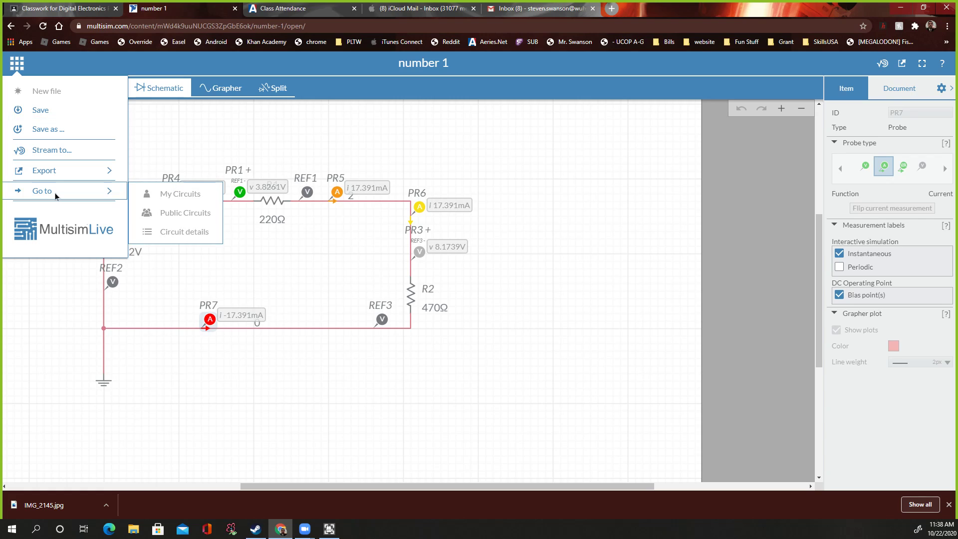
{"action": "left_click", "coordinate": [172, 193]}
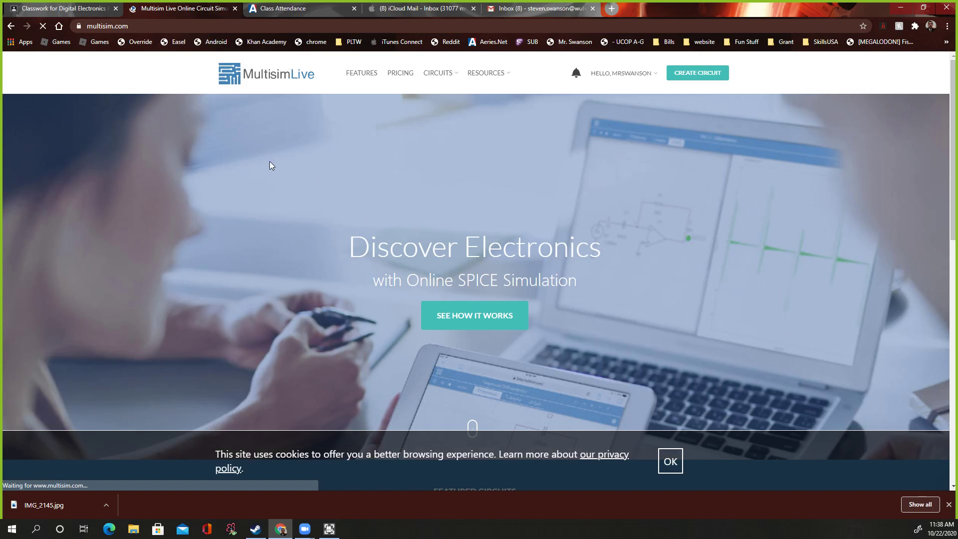
{"action": "left_click", "coordinate": [697, 80]}
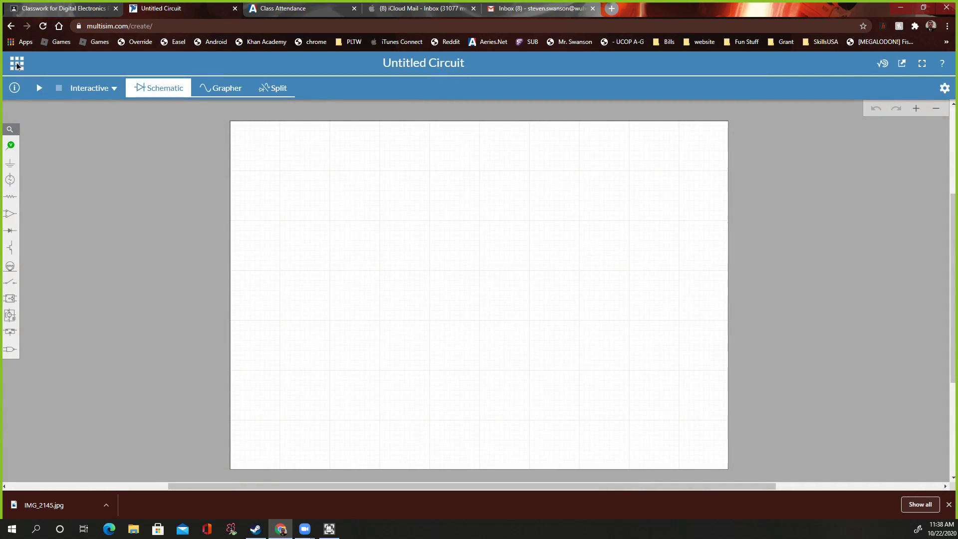
{"action": "left_click", "coordinate": [17, 62]}
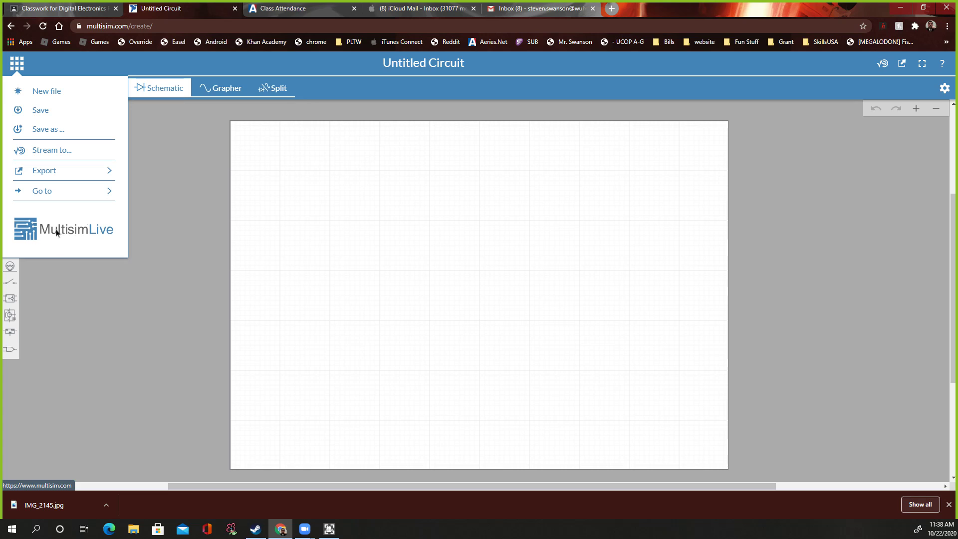
{"action": "left_click", "coordinate": [186, 203]}
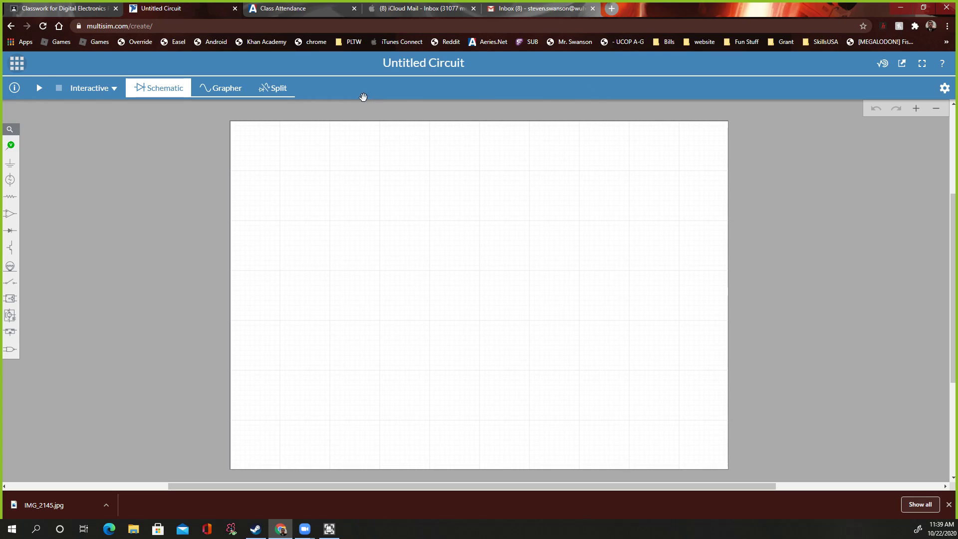
Name the new circuit "number 2".
{"action": "left_click", "coordinate": [430, 59]}
{"action": "type", "text": "number 2"}
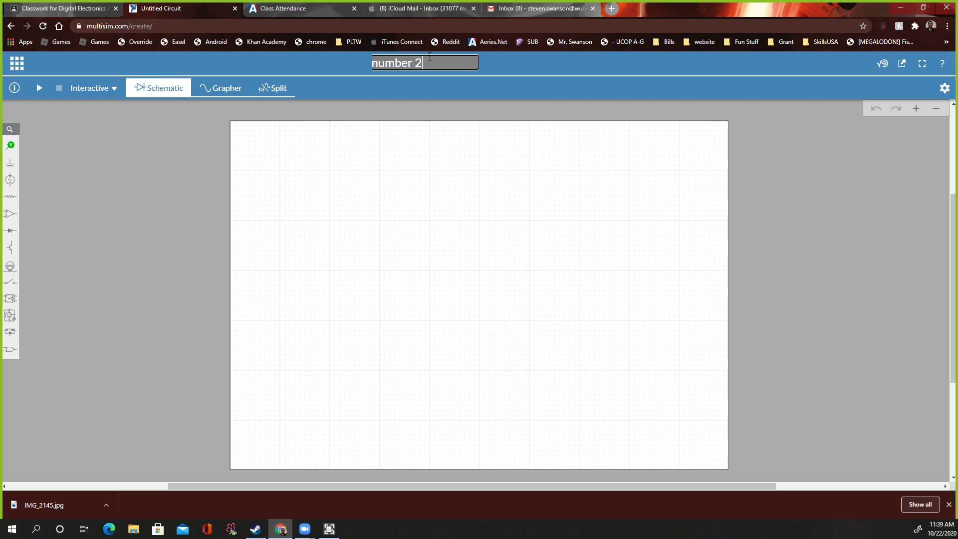
{"action": "key", "text": "Return"}
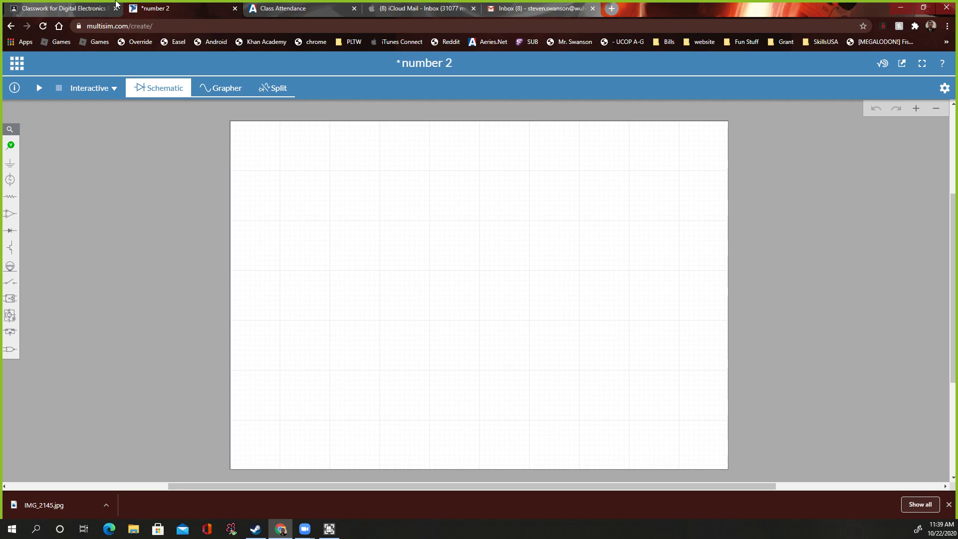
Check problem 2's circuit in the Classroom assignment, and place a DC voltage source with a ground below it on the "number 2" schematic.
{"action": "left_click", "coordinate": [65, 8]}
{"action": "scroll", "coordinate": [301, 264], "scroll_direction": "down", "scroll_amount": 12}
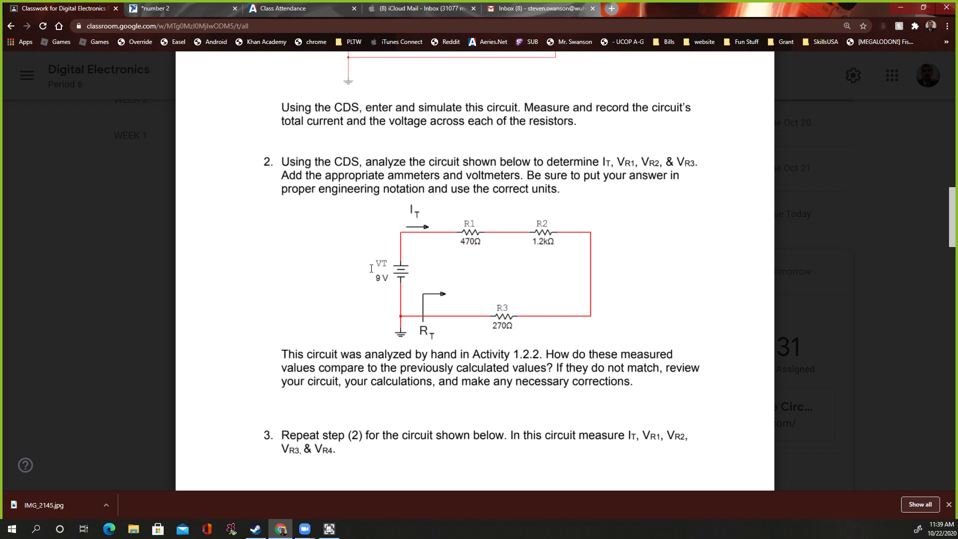
{"action": "left_click", "coordinate": [206, 10]}
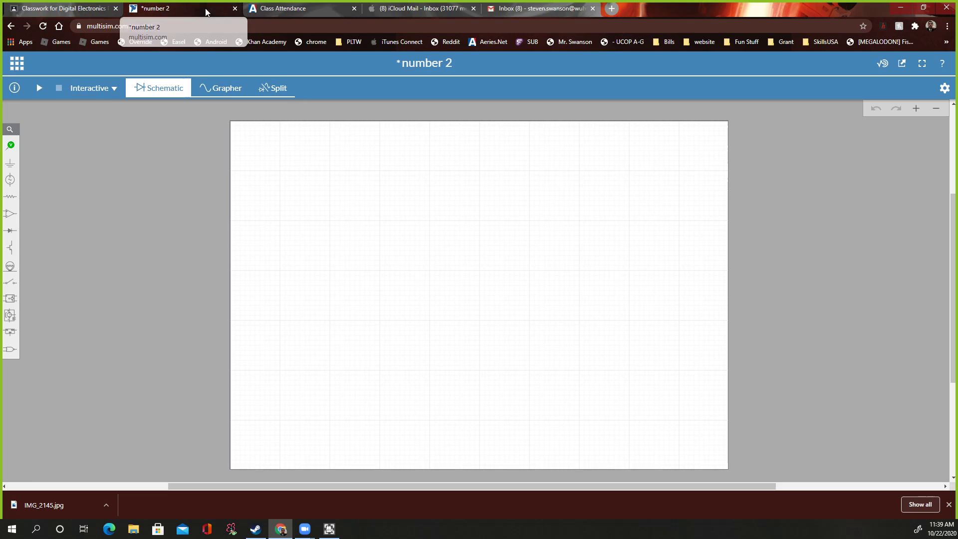
{"action": "left_click", "coordinate": [10, 179]}
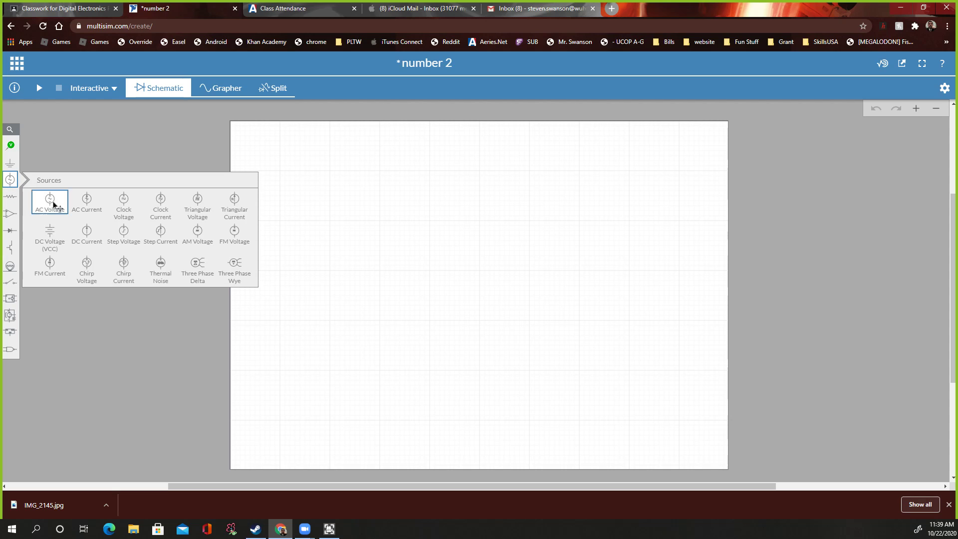
{"action": "left_click", "coordinate": [52, 239]}
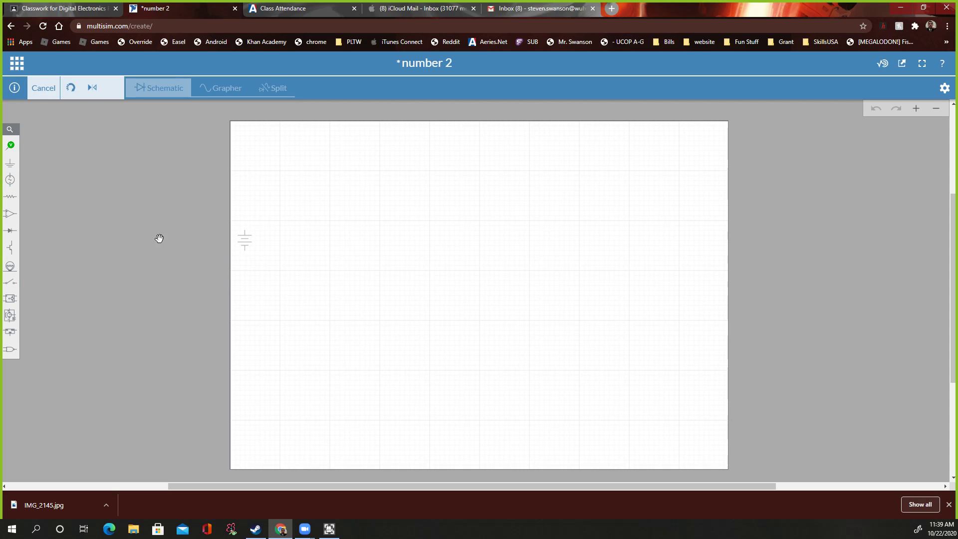
{"action": "left_click", "coordinate": [325, 270]}
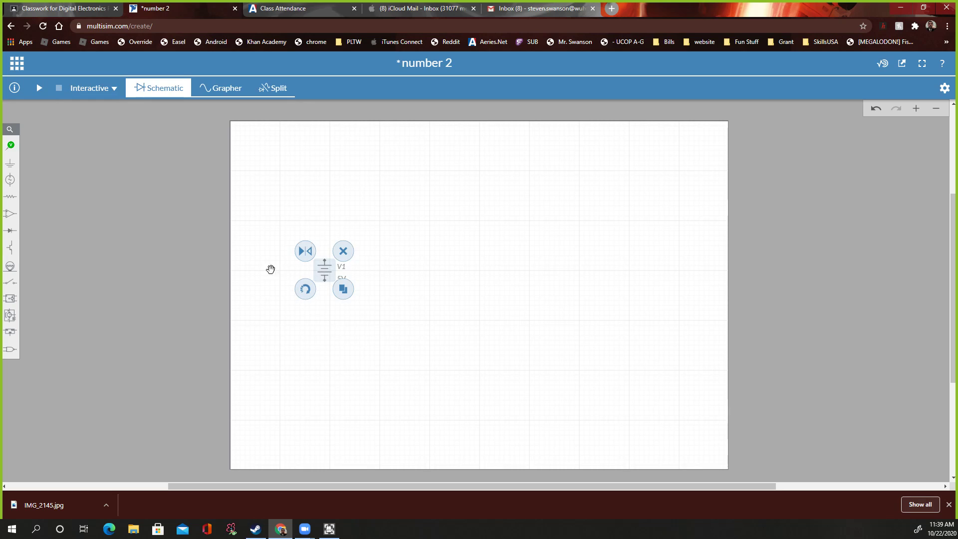
{"action": "left_click", "coordinate": [10, 163]}
{"action": "left_click", "coordinate": [50, 186]}
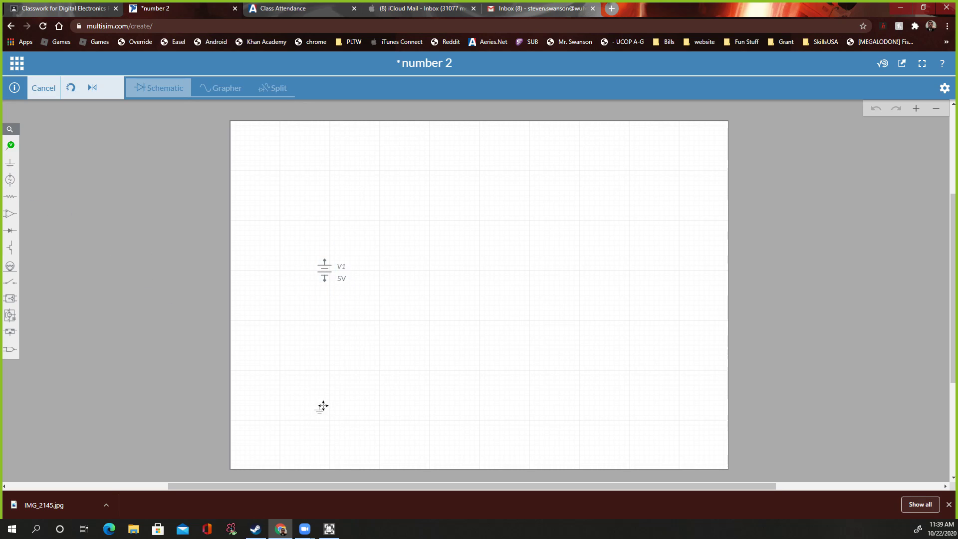
{"action": "left_click", "coordinate": [329, 374]}
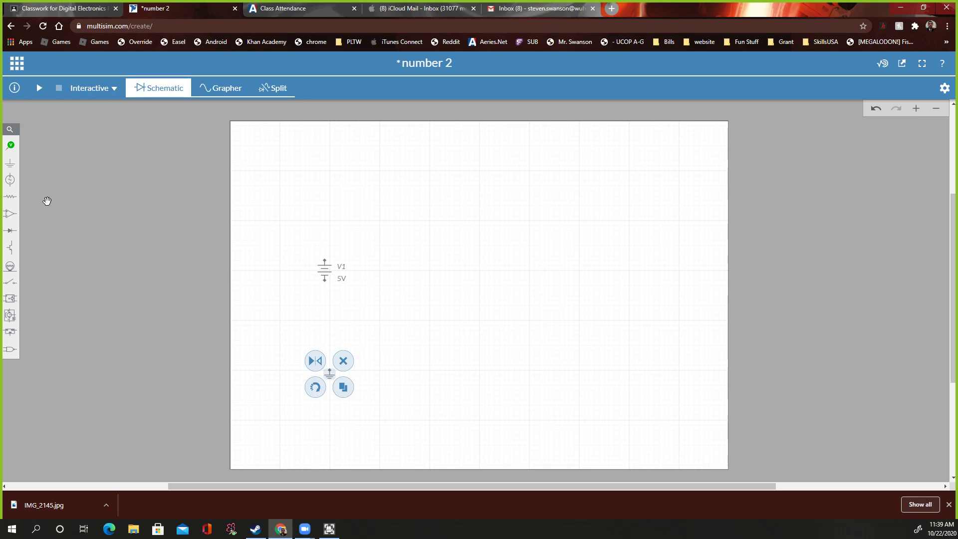
Place two horizontal resistors above and beside the source, and add a third by duplicating R2 below it.
{"action": "left_click", "coordinate": [10, 196]}
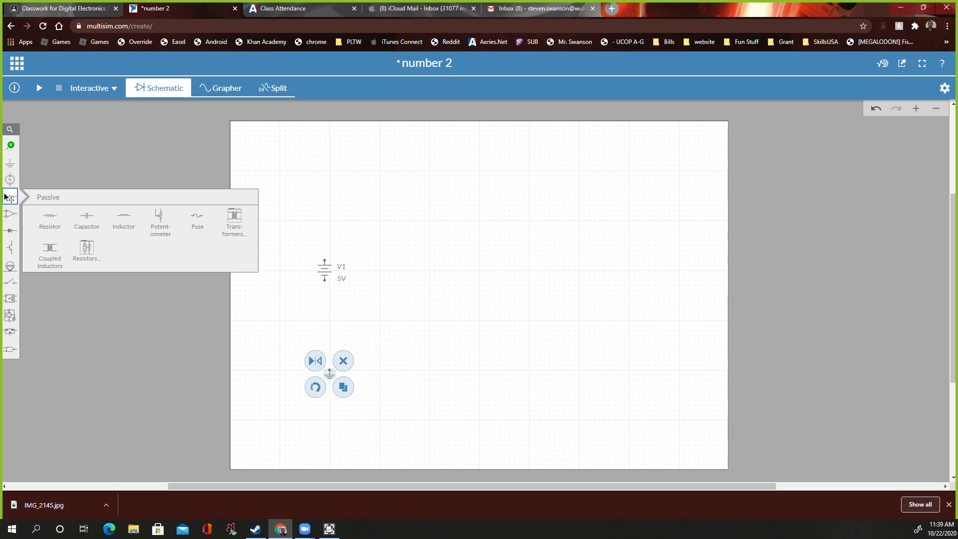
{"action": "left_click", "coordinate": [55, 220]}
{"action": "left_click", "coordinate": [407, 210]}
{"action": "left_click", "coordinate": [428, 224]}
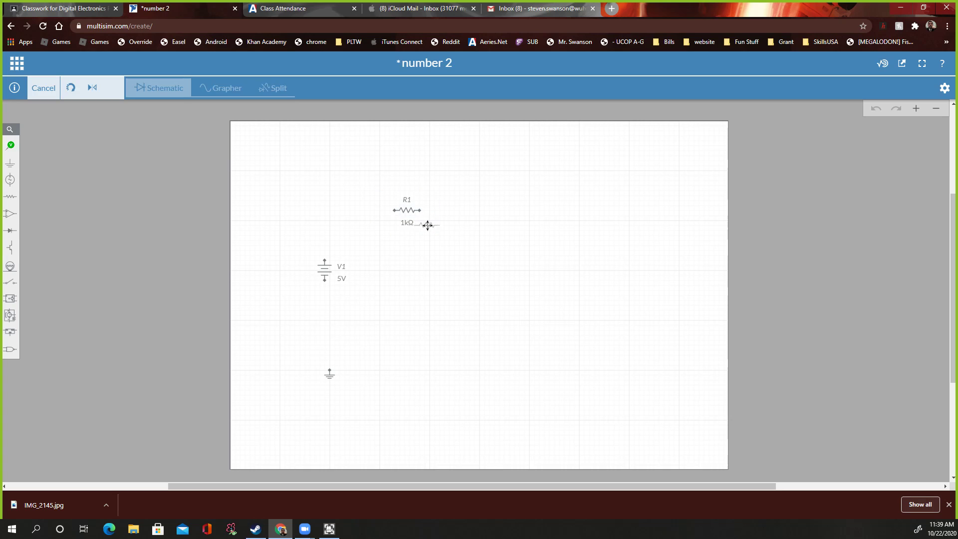
{"action": "left_click", "coordinate": [551, 224]}
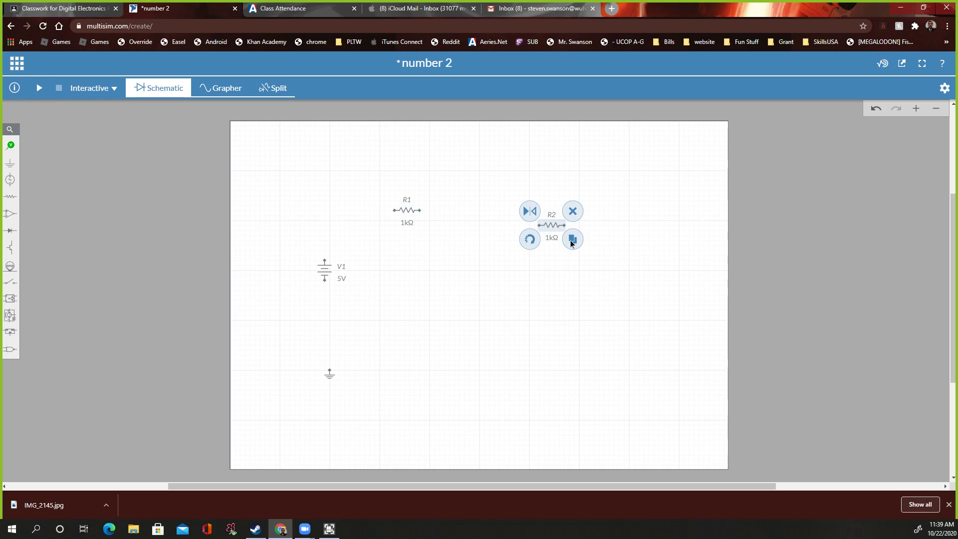
{"action": "left_click", "coordinate": [572, 239]}
{"action": "left_click", "coordinate": [568, 320]}
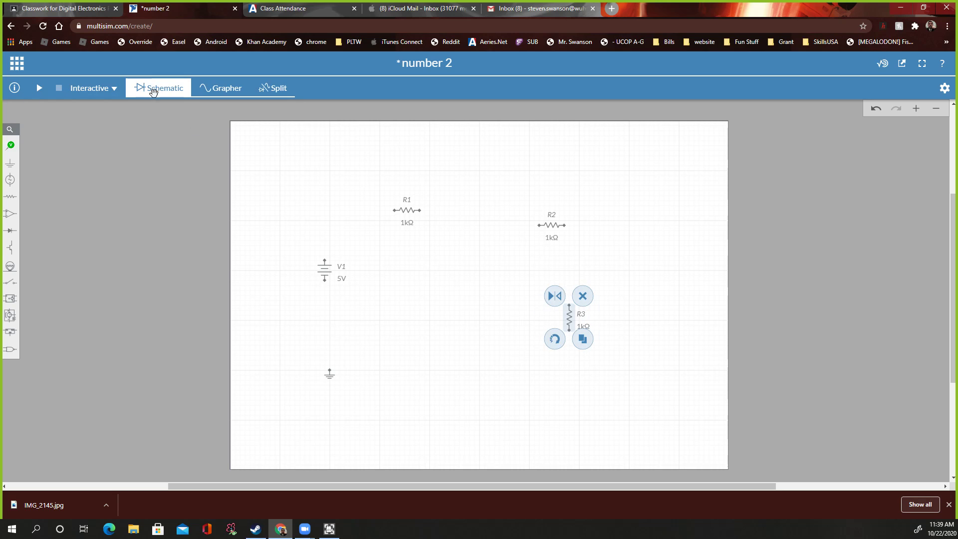
Rearrange the resistors to match problem 2's diagram, with R3 rotated horizontal along the lower side and R1 and R2 aligned in one row.
{"action": "left_click", "coordinate": [64, 7]}
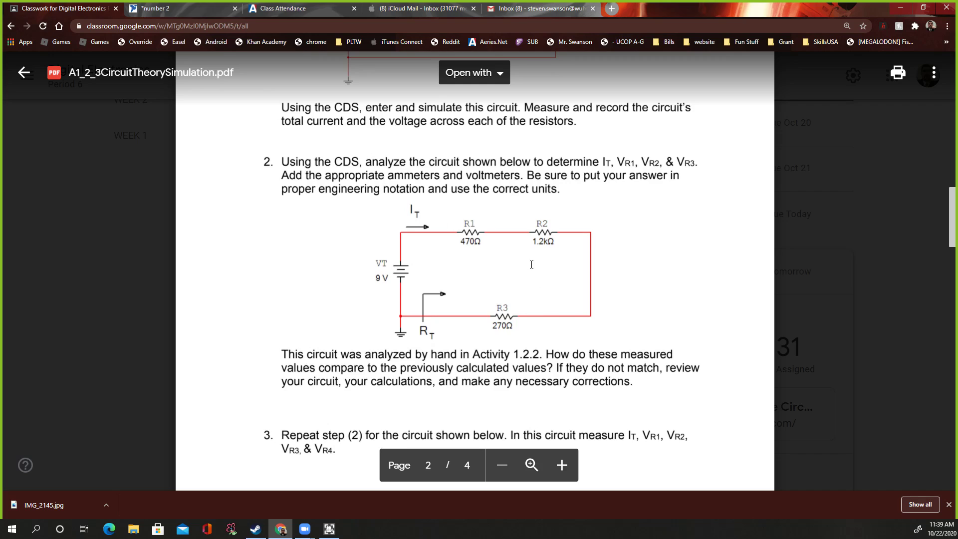
{"action": "left_click", "coordinate": [171, 10]}
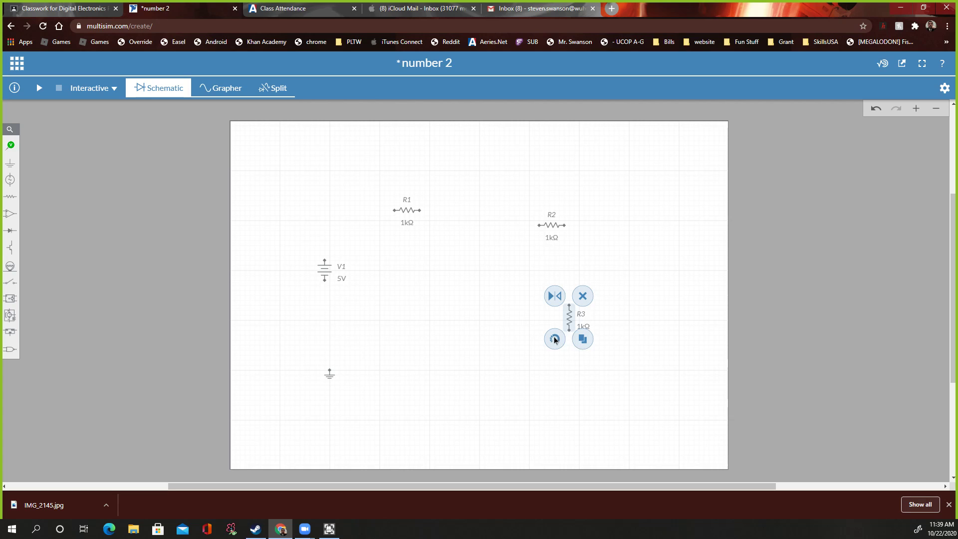
{"action": "left_click", "coordinate": [555, 339]}
{"action": "left_click_drag", "start_coordinate": [557, 326], "coordinate": [472, 338]}
{"action": "left_click_drag", "start_coordinate": [554, 225], "coordinate": [555, 221]}
{"action": "mouse_move", "coordinate": [413, 211]}
{"action": "left_mouse_down"}
{"action": "mouse_move", "coordinate": [404, 223]}
{"action": "mouse_move", "coordinate": [428, 210]}
{"action": "mouse_move", "coordinate": [409, 221]}
{"action": "left_mouse_up"}
Wire the positive terminal of V1 to R1, and connect R1 to R2.
{"action": "left_click", "coordinate": [406, 209]}
{"action": "scroll", "coordinate": [339, 244], "scroll_direction": "up", "scroll_amount": 2}
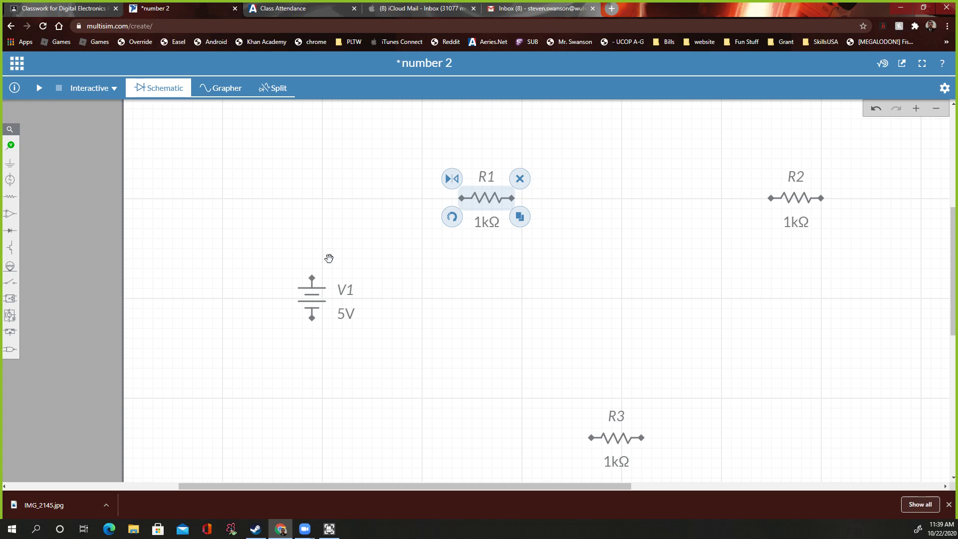
{"action": "left_click", "coordinate": [312, 278]}
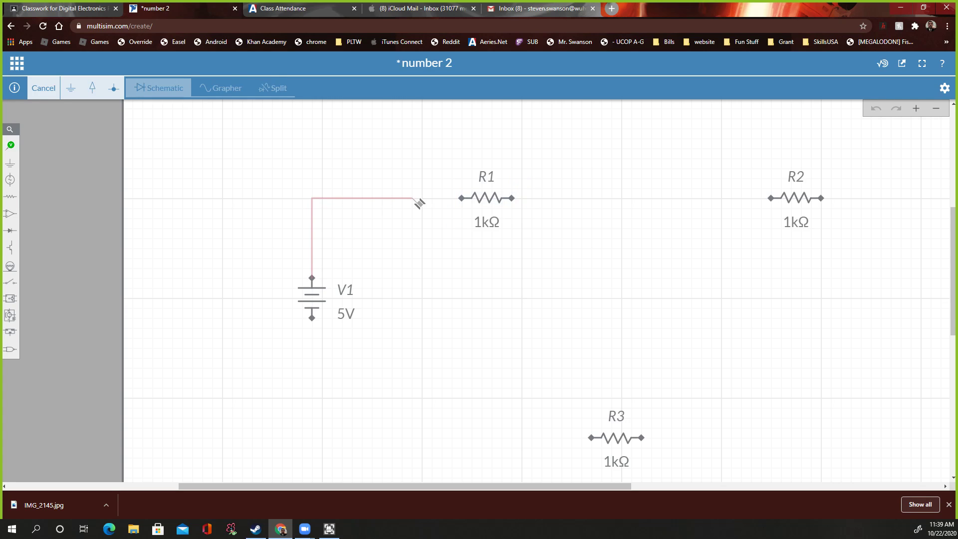
{"action": "left_click", "coordinate": [461, 198]}
{"action": "left_click", "coordinate": [512, 198]}
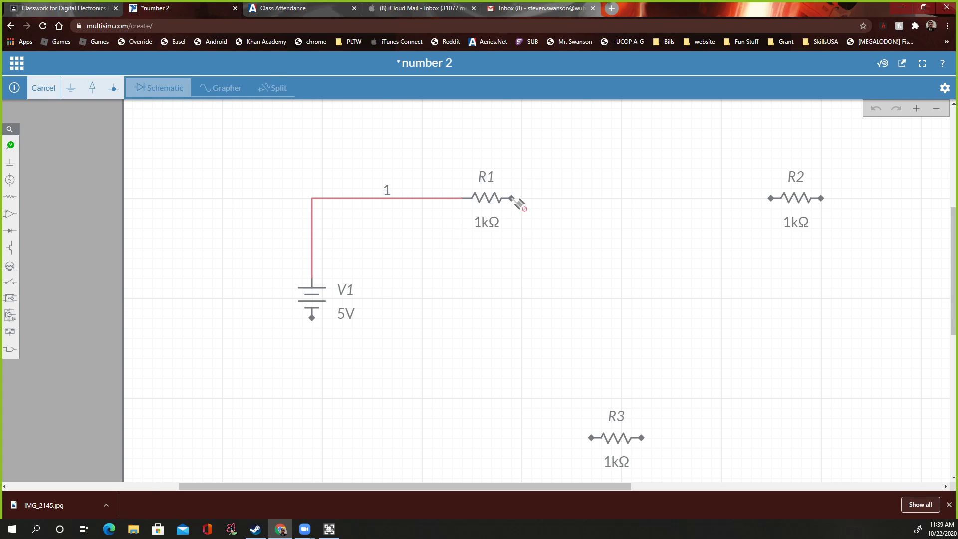
{"action": "left_click", "coordinate": [771, 198]}
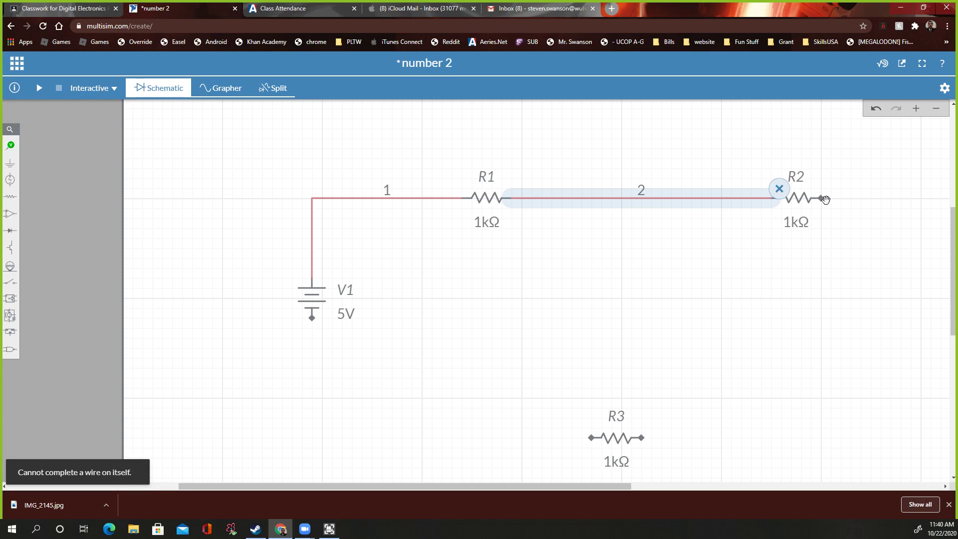
Wire R2 around to R3, and connect R3 back to the negative terminal of V1.
{"action": "left_click", "coordinate": [821, 198]}
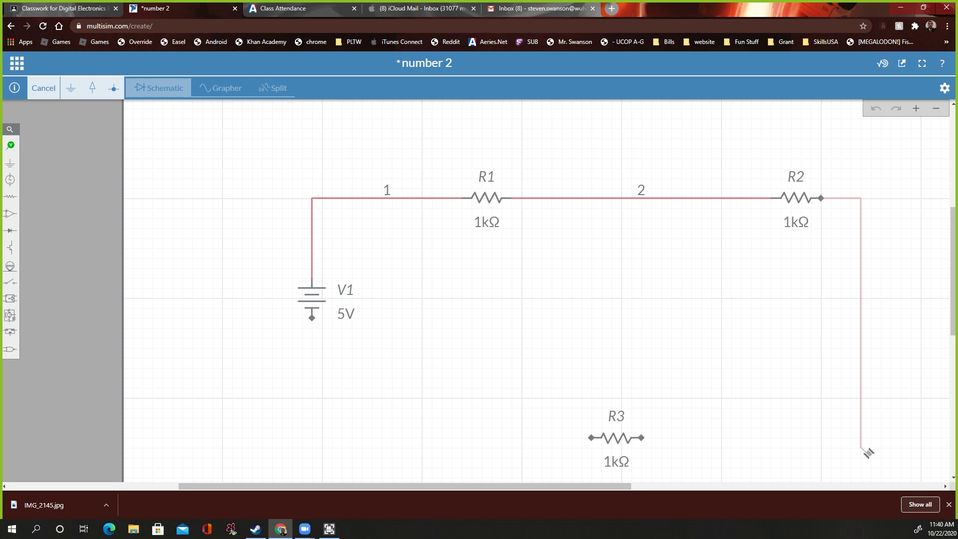
{"action": "left_click", "coordinate": [643, 439]}
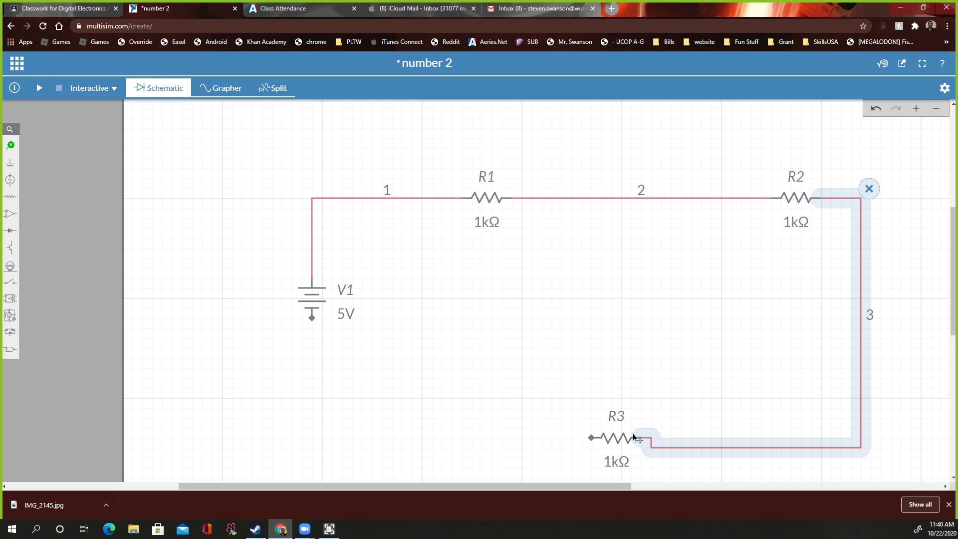
{"action": "left_click", "coordinate": [591, 437]}
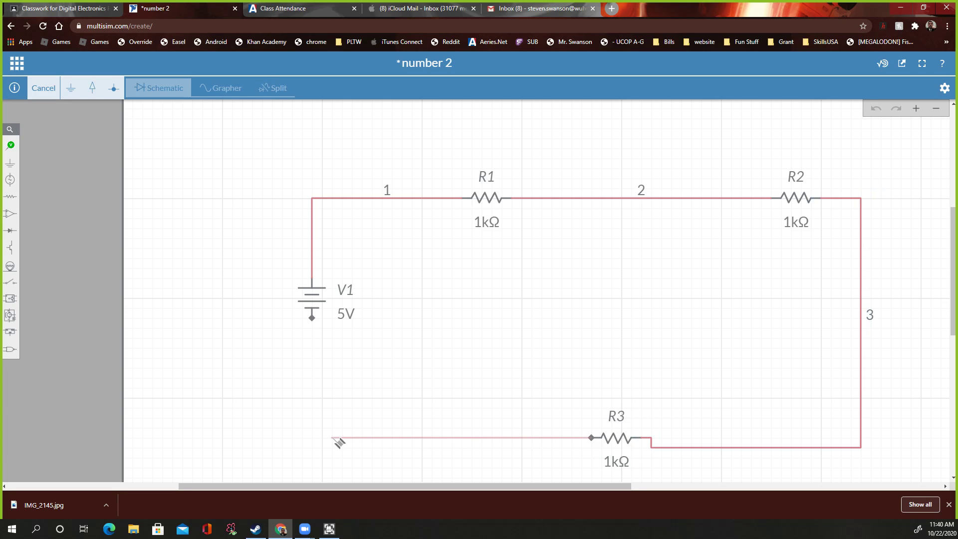
{"action": "left_click", "coordinate": [312, 317]}
Wire the ground symbol to the lower wire joining V1's negative terminal and R3.
{"action": "scroll", "coordinate": [353, 357], "scroll_direction": "down", "scroll_amount": 4}
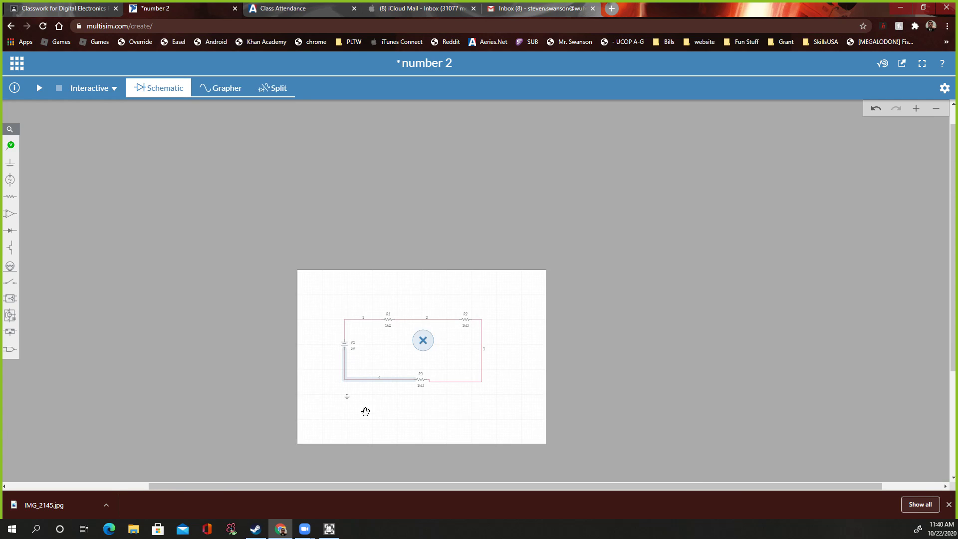
{"action": "scroll", "coordinate": [327, 374], "scroll_direction": "up", "scroll_amount": 8}
{"action": "left_click", "coordinate": [302, 335]}
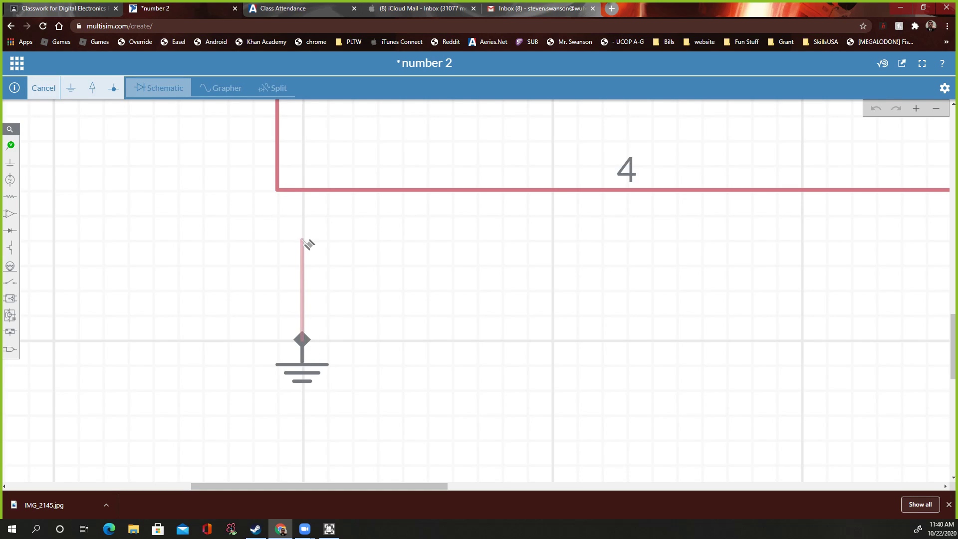
{"action": "left_click", "coordinate": [302, 191]}
{"action": "scroll", "coordinate": [313, 186], "scroll_direction": "down", "scroll_amount": 5}
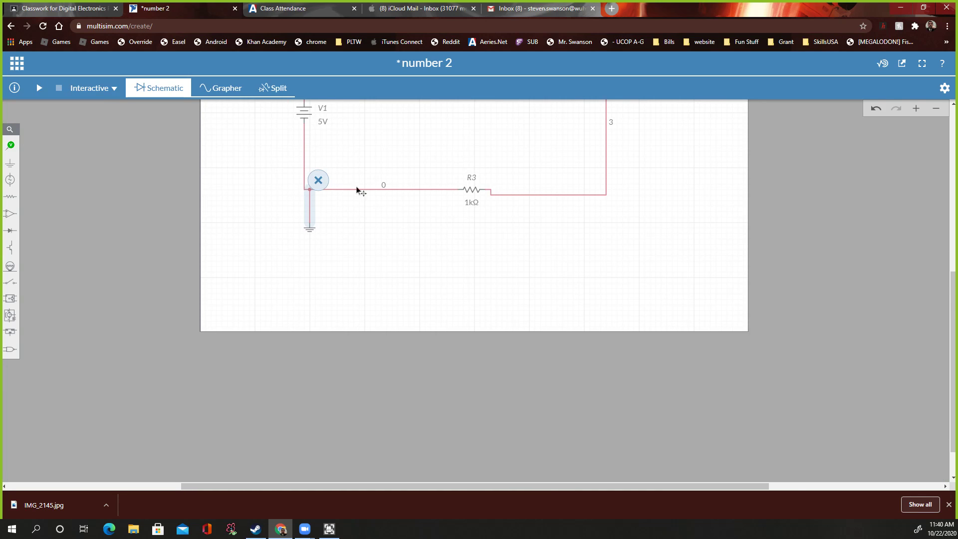
{"action": "scroll", "coordinate": [302, 124], "scroll_direction": "up", "scroll_amount": 4}
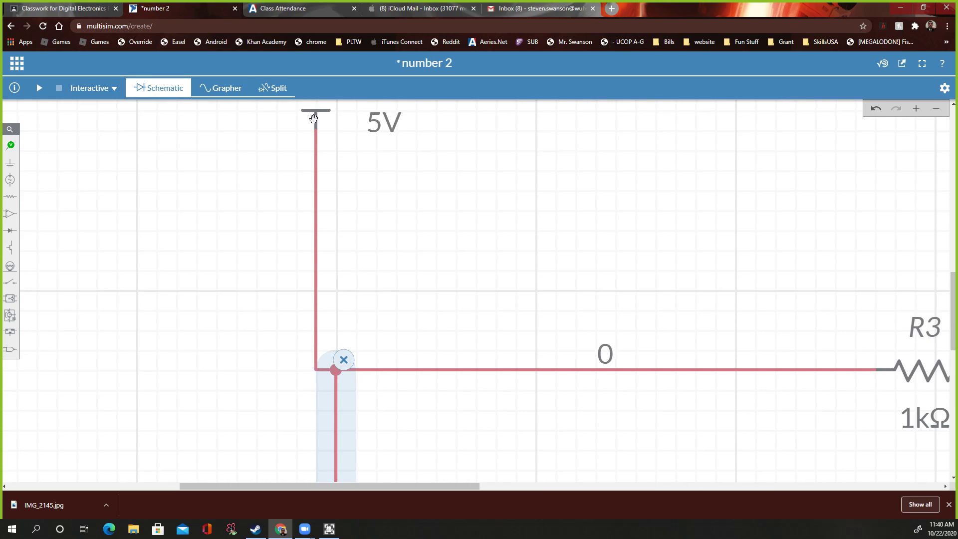
{"action": "scroll", "coordinate": [356, 208], "scroll_direction": "down", "scroll_amount": 4}
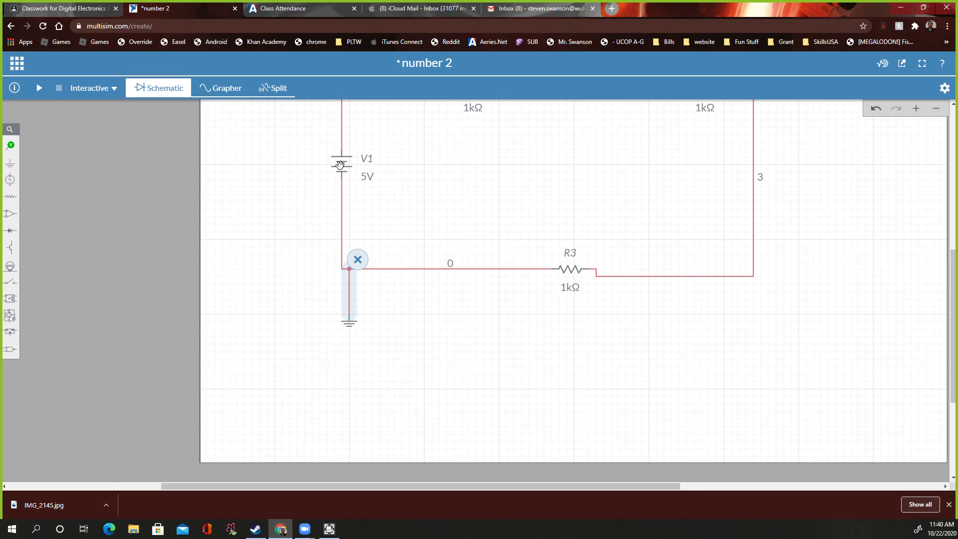
{"action": "scroll", "coordinate": [475, 197], "scroll_direction": "down", "scroll_amount": 4}
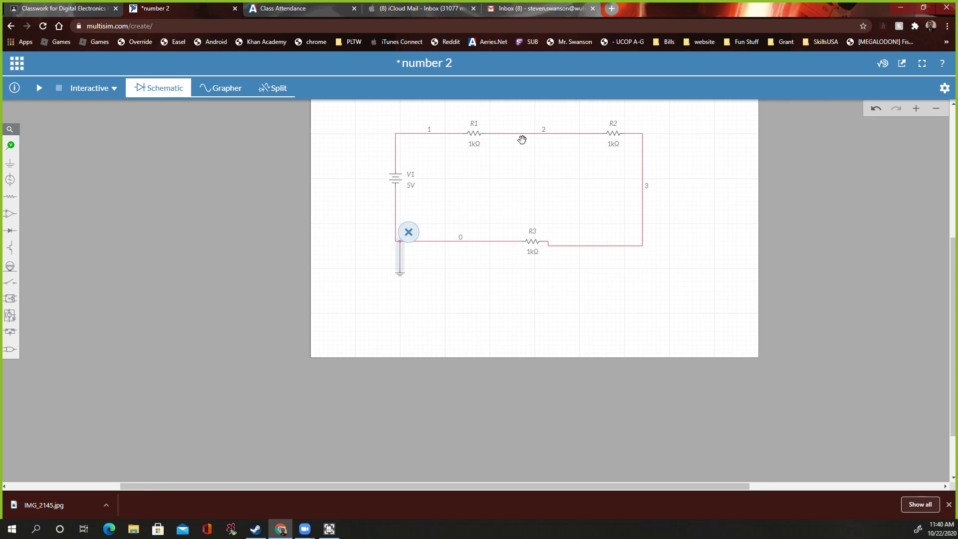
{"action": "scroll", "coordinate": [501, 130], "scroll_direction": "up", "scroll_amount": 4}
Check problem 2's diagram in the assignment PDF and set R1's resistance to 470 Ω in the Multisim circuit.
{"action": "left_click", "coordinate": [65, 9]}
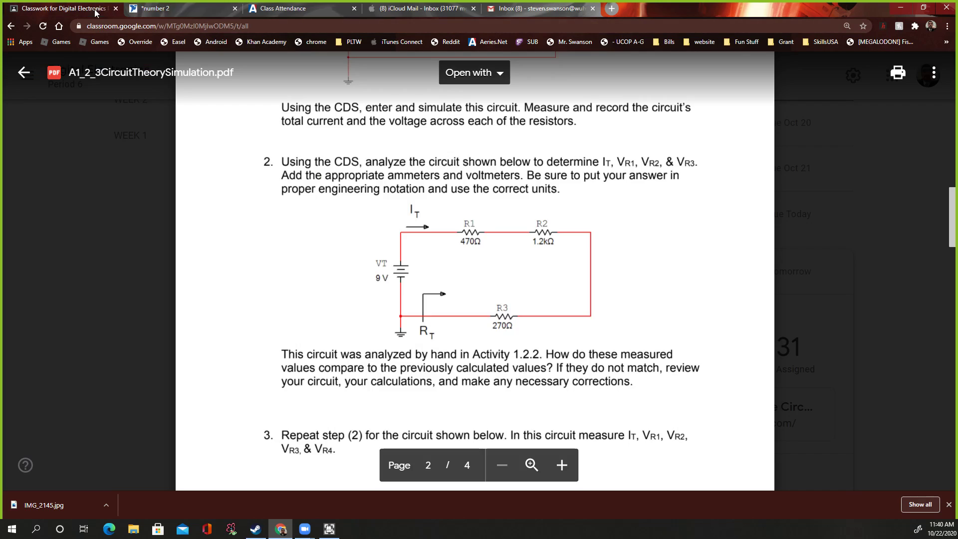
{"action": "left_click", "coordinate": [184, 13]}
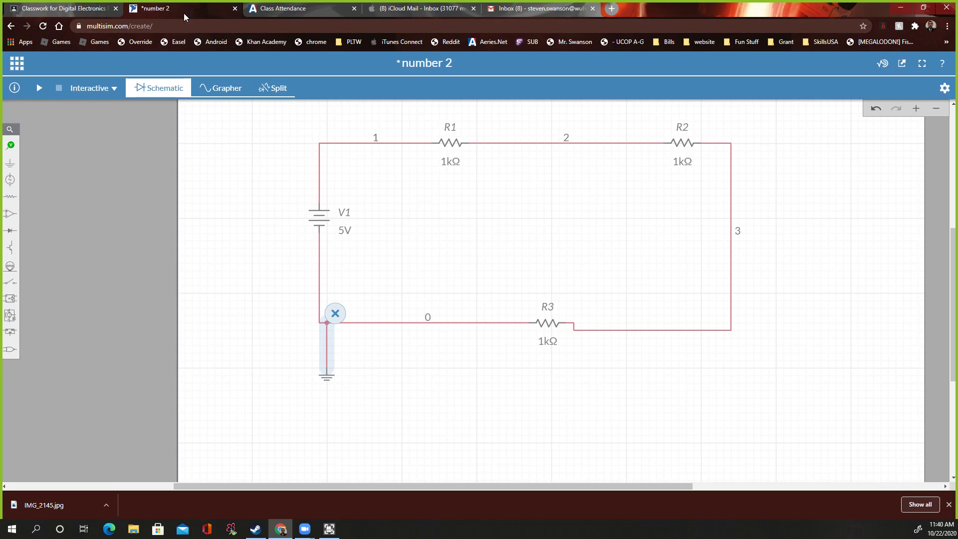
{"action": "left_click", "coordinate": [453, 164]}
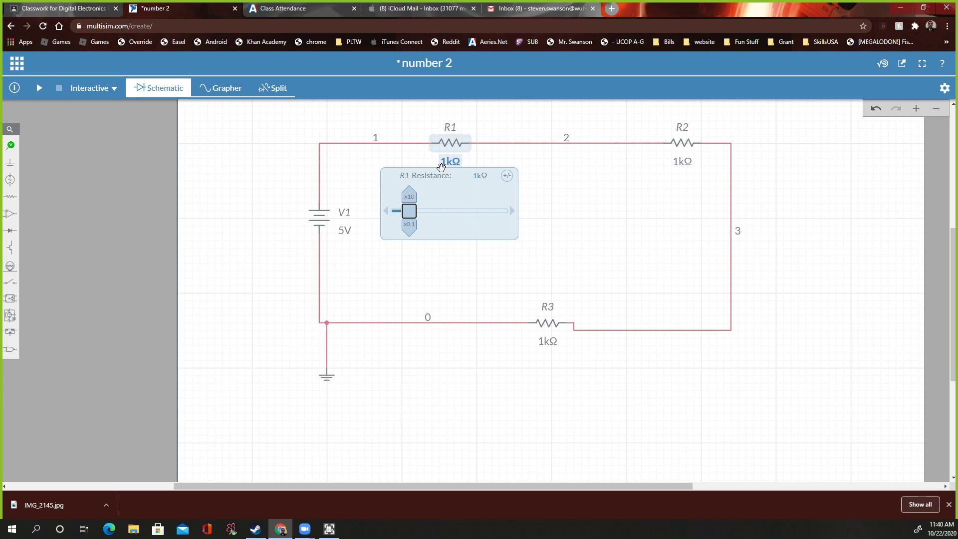
{"action": "left_click", "coordinate": [479, 176]}
{"action": "type", "text": "470"}
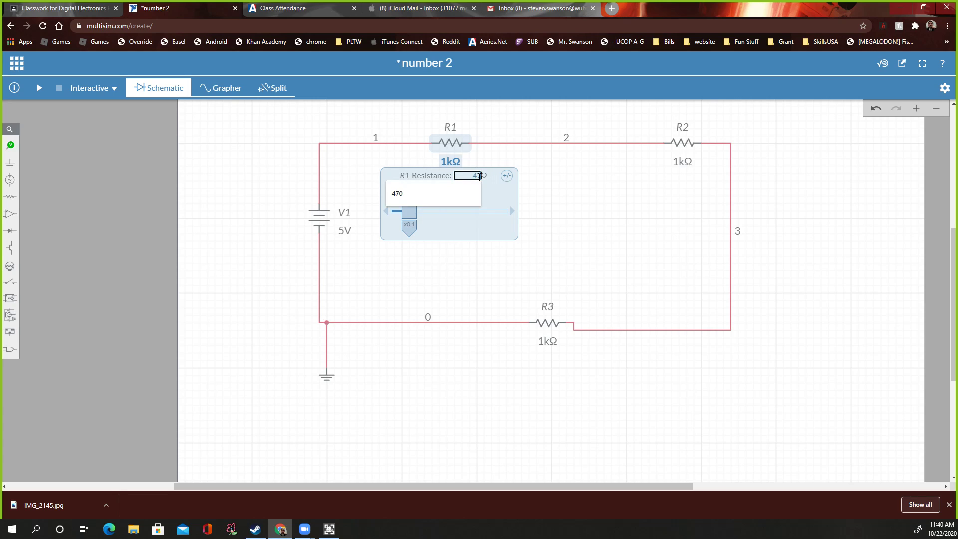
{"action": "key", "text": "Return"}
Set R2's resistance to 1.2 kΩ.
{"action": "left_click", "coordinate": [683, 163]}
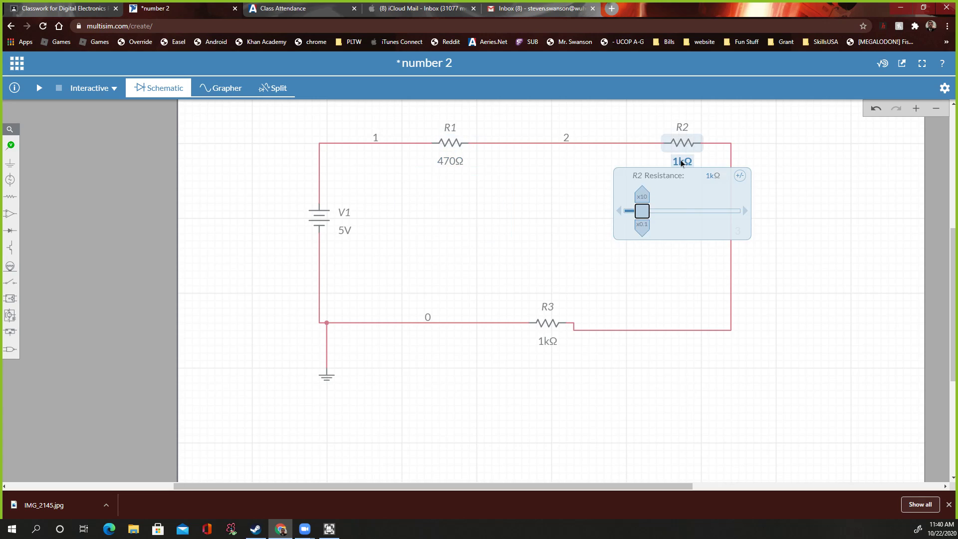
{"action": "left_click", "coordinate": [712, 177]}
{"action": "type", "text": "1.2k"}
{"action": "key", "text": "Return"}
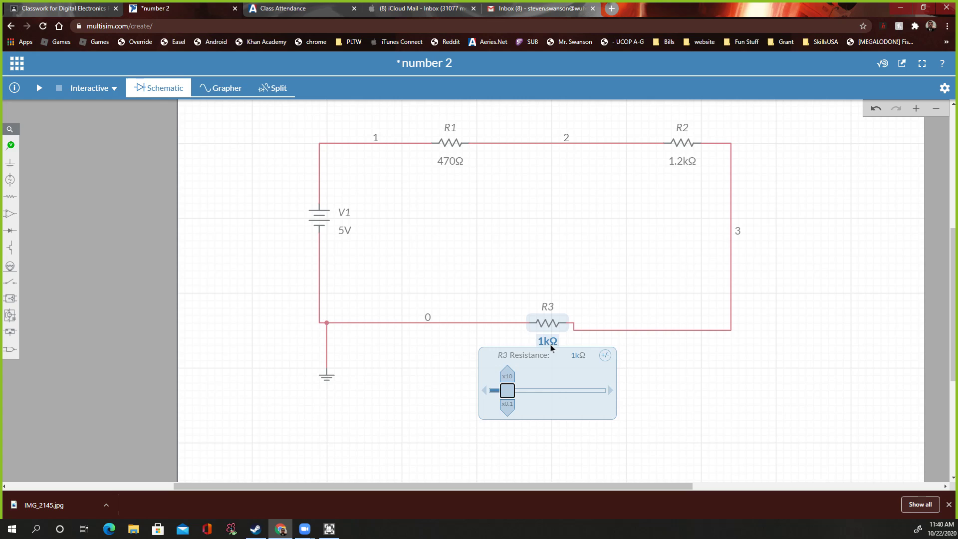
Check R3's value in the assignment PDF's diagram and set R3's resistance to 270 Ω in the Multisim circuit.
{"action": "left_click", "coordinate": [60, 8]}
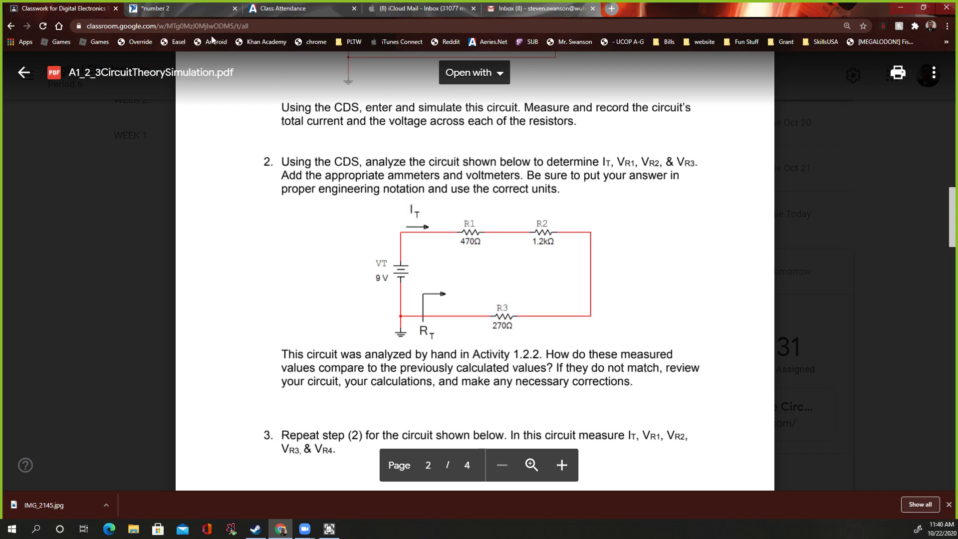
{"action": "left_click", "coordinate": [185, 12]}
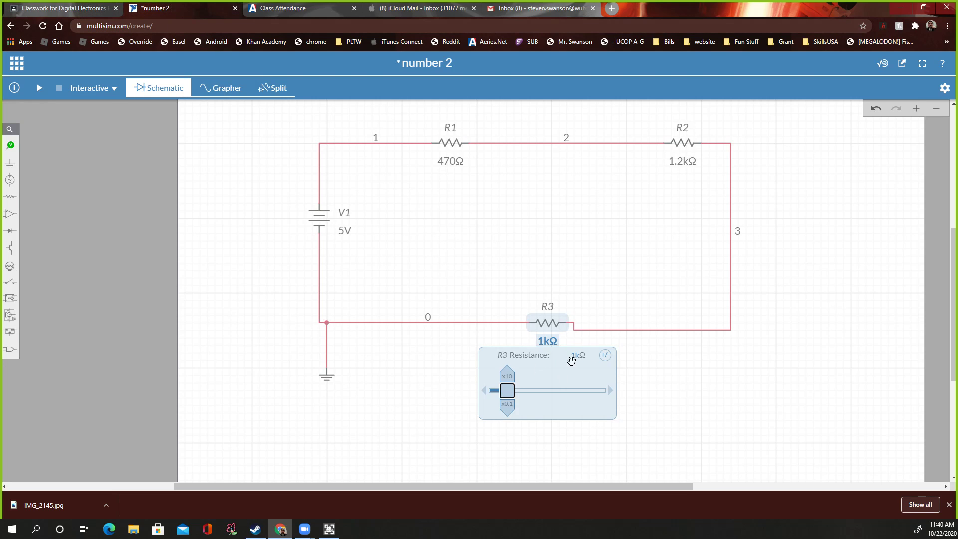
{"action": "left_click", "coordinate": [575, 356]}
{"action": "type", "text": "270"}
{"action": "key", "text": "Return"}
{"action": "left_click", "coordinate": [281, 303]}
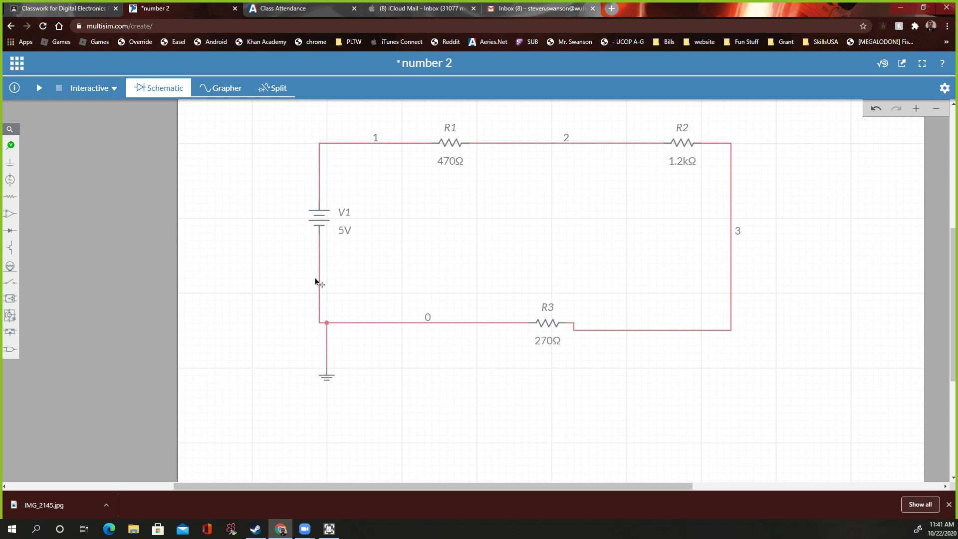
Place a current probe on the upper wire between V1 and R1 to measure the total current.
{"action": "left_click", "coordinate": [10, 145]}
{"action": "left_click", "coordinate": [89, 167]}
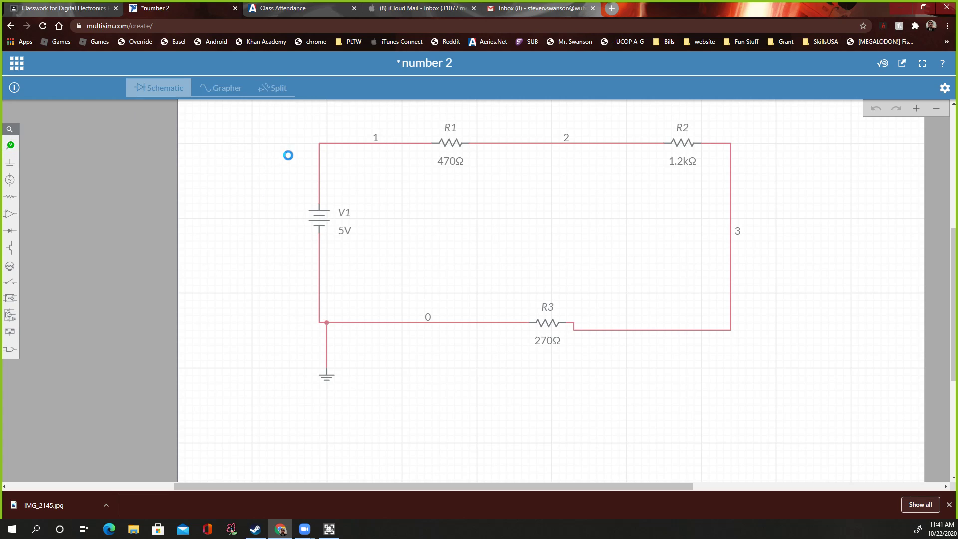
{"action": "left_click", "coordinate": [356, 128]}
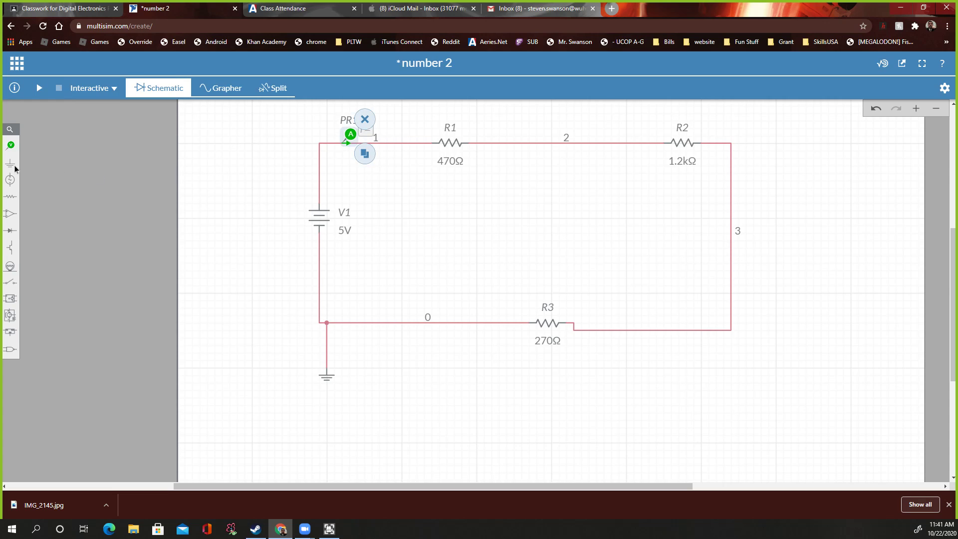
Place a voltage probe on the wire just before R1 and a voltage reference probe just after it.
{"action": "left_click", "coordinate": [10, 145]}
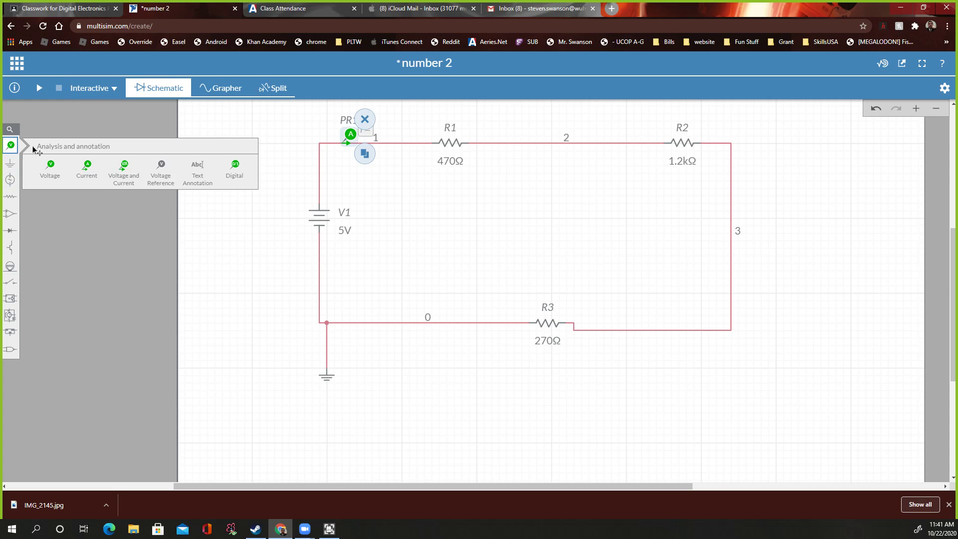
{"action": "left_click", "coordinate": [49, 169]}
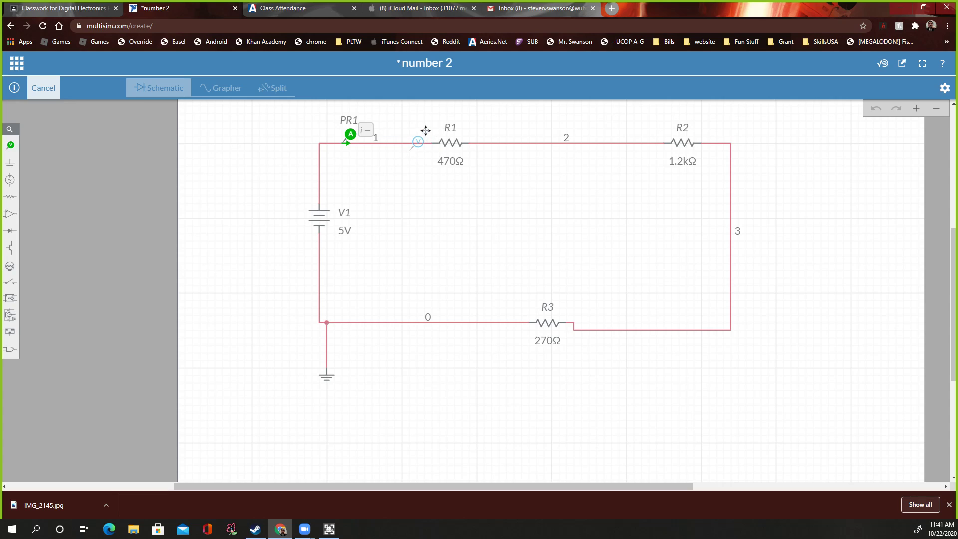
{"action": "left_click", "coordinate": [424, 130]}
{"action": "left_click", "coordinate": [9, 146]}
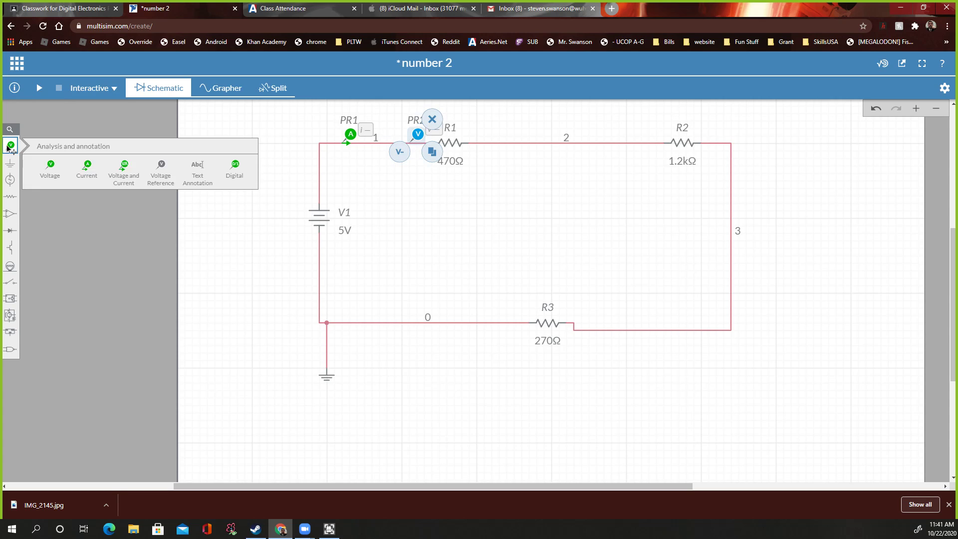
{"action": "left_click", "coordinate": [161, 169]}
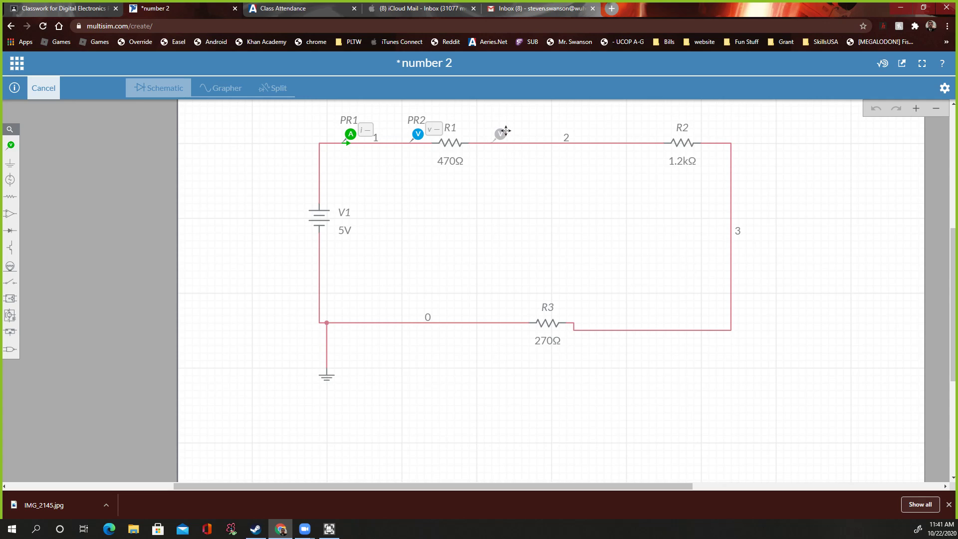
{"action": "left_click", "coordinate": [505, 131]}
Set the voltage reference of probe PR2 to REF1 so it measures the voltage across R1.
{"action": "left_click", "coordinate": [417, 135]}
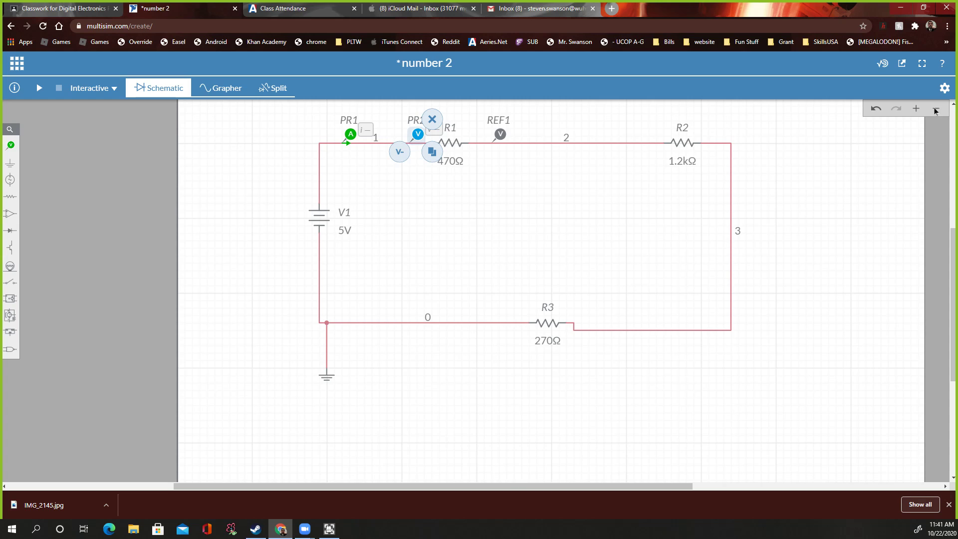
{"action": "scroll", "coordinate": [828, 181], "scroll_direction": "down", "scroll_amount": 3}
{"action": "scroll", "coordinate": [821, 188], "scroll_direction": "up", "scroll_amount": 1}
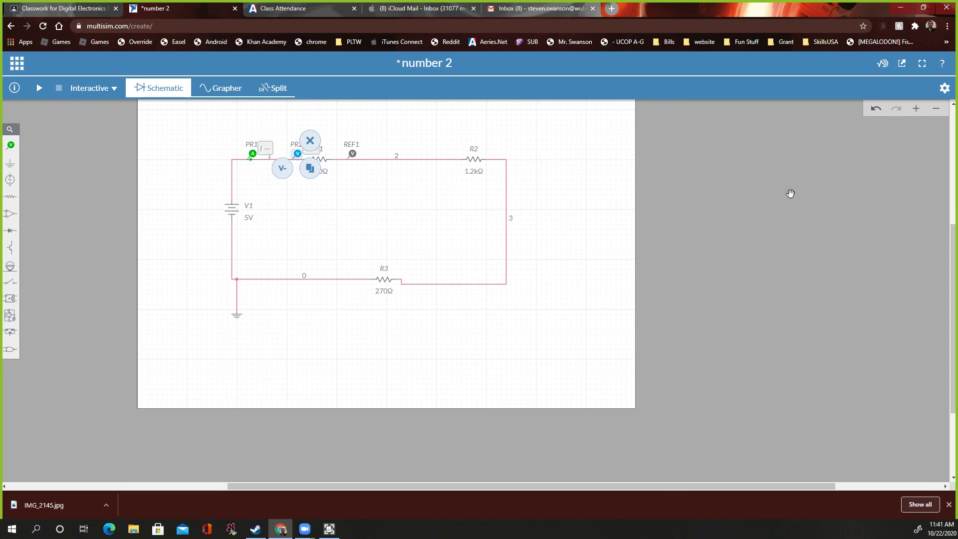
{"action": "scroll", "coordinate": [686, 165], "scroll_direction": "up", "scroll_amount": 1}
{"action": "scroll", "coordinate": [573, 179], "scroll_direction": "down", "scroll_amount": 1}
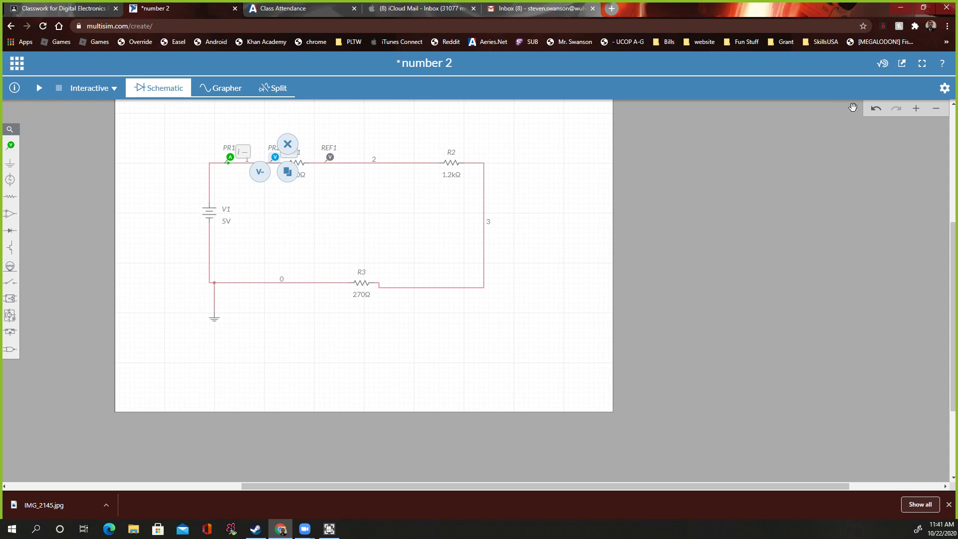
{"action": "left_click", "coordinate": [944, 89]}
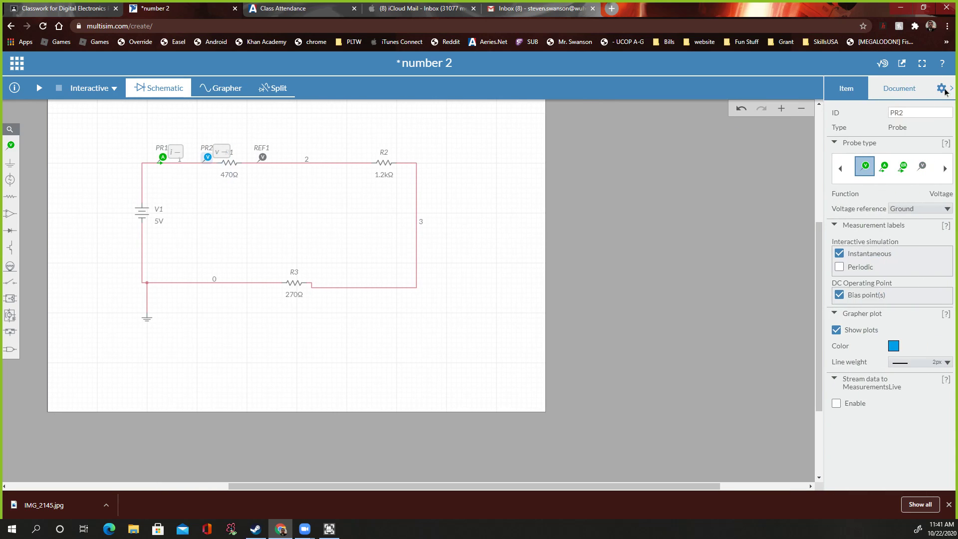
{"action": "left_click", "coordinate": [942, 88]}
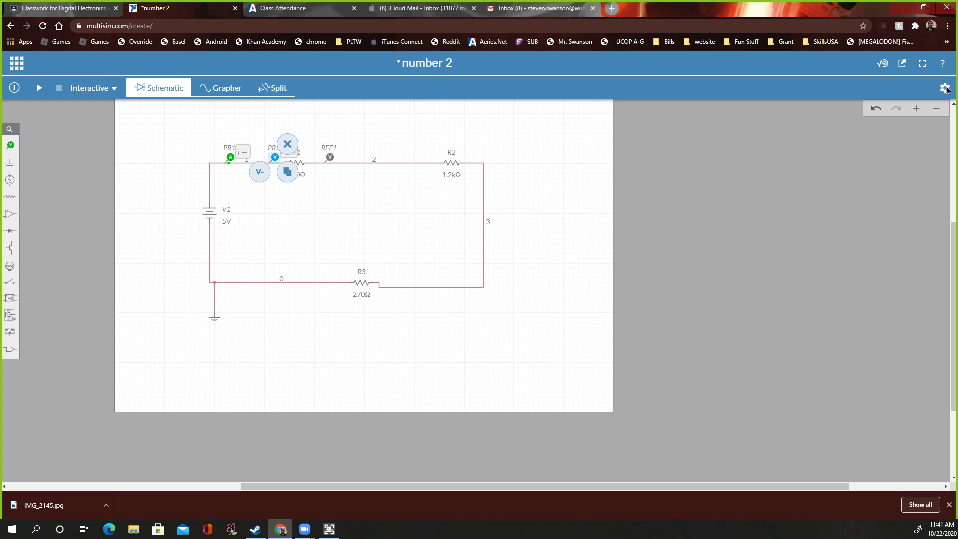
{"action": "left_click", "coordinate": [944, 91]}
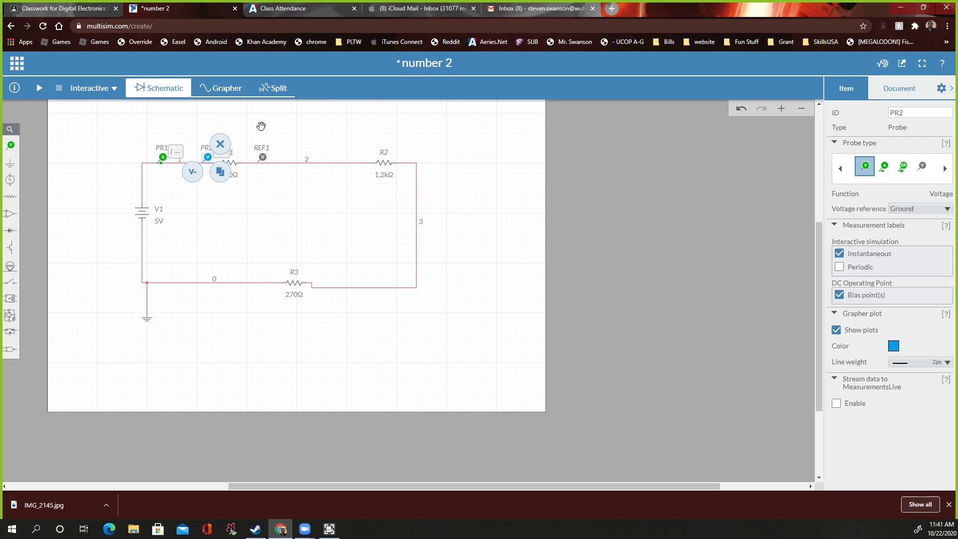
{"action": "left_click", "coordinate": [930, 210]}
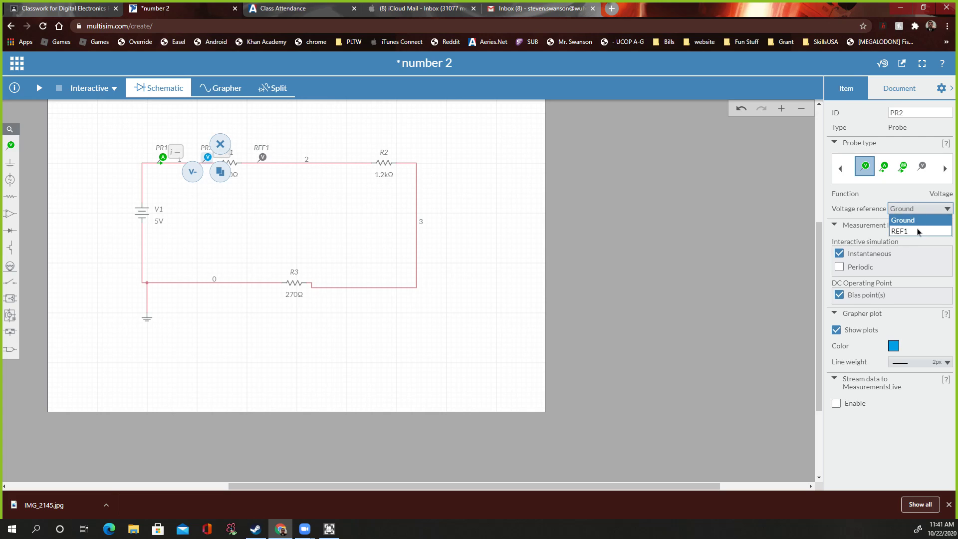
{"action": "left_click", "coordinate": [918, 231]}
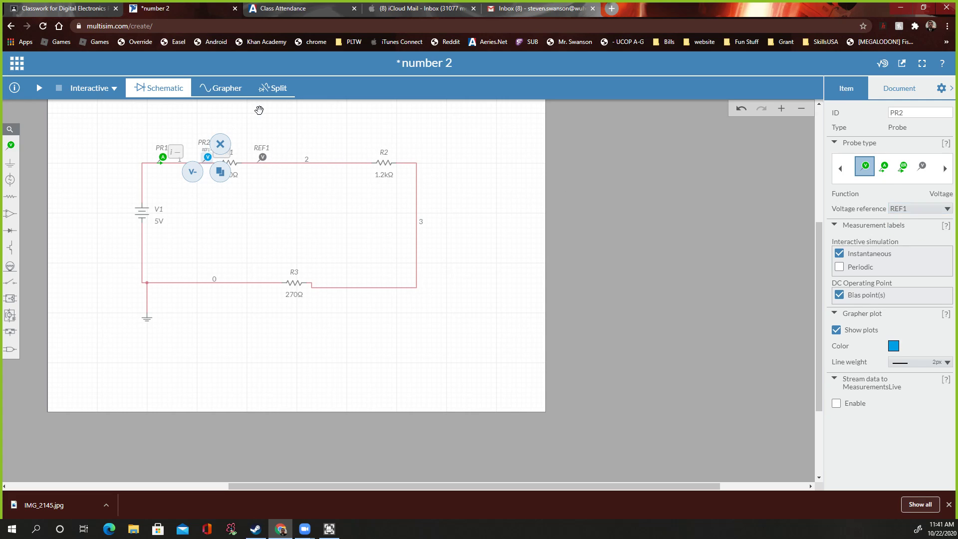
{"action": "left_click", "coordinate": [241, 125]}
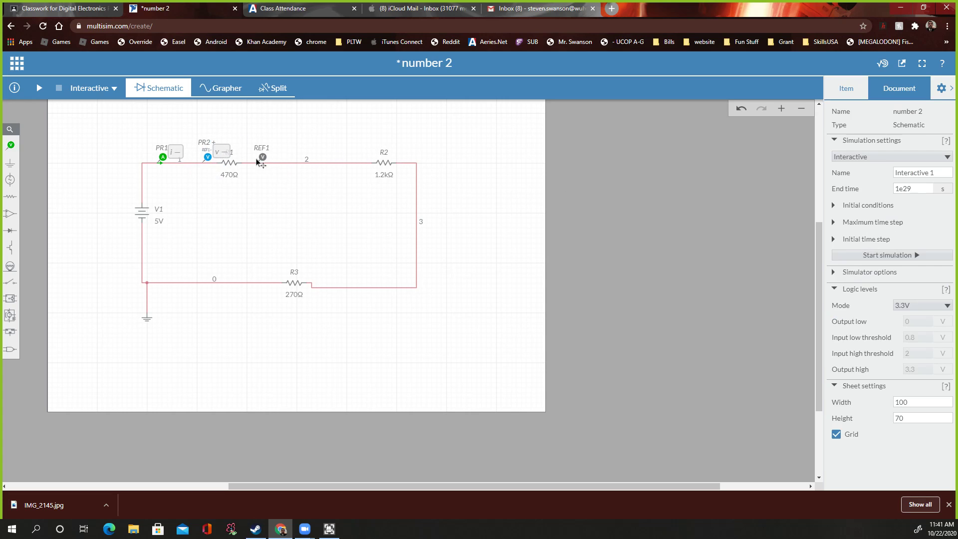
Place a voltage probe on the wire between REF1 and R2, just before R2.
{"action": "left_click", "coordinate": [10, 145]}
{"action": "left_click", "coordinate": [46, 164]}
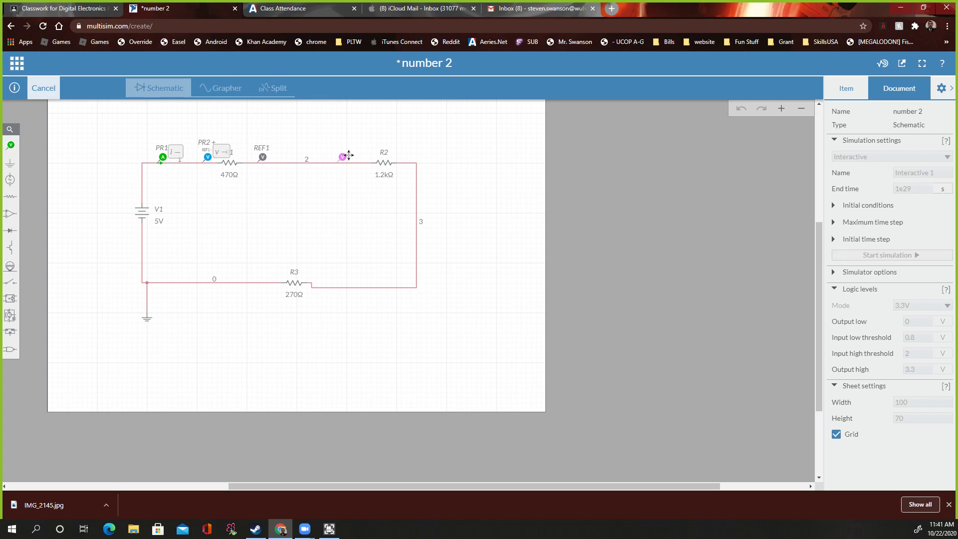
{"action": "left_click", "coordinate": [348, 155]}
Try placing a voltage reference probe at the wire corner beyond R2, and delete it.
{"action": "left_click", "coordinate": [10, 145]}
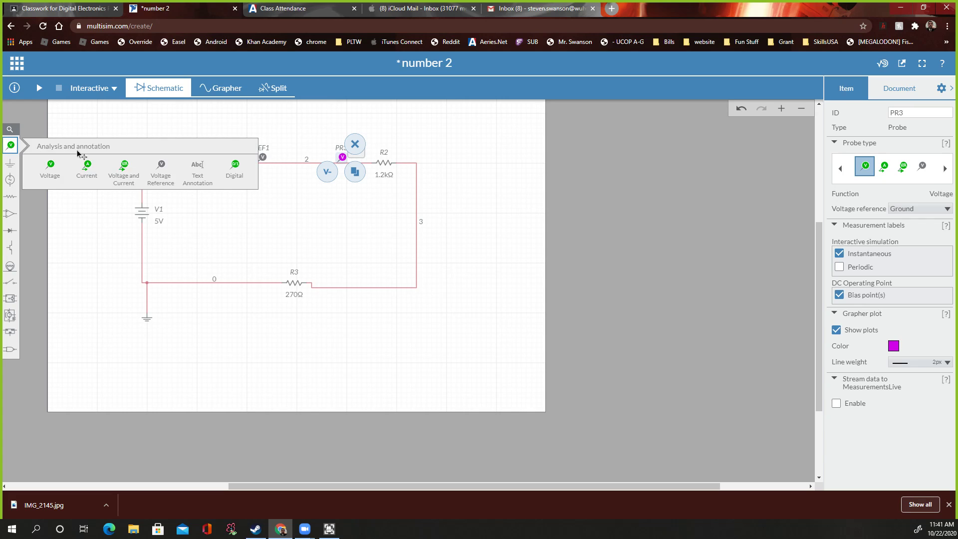
{"action": "left_click", "coordinate": [157, 169]}
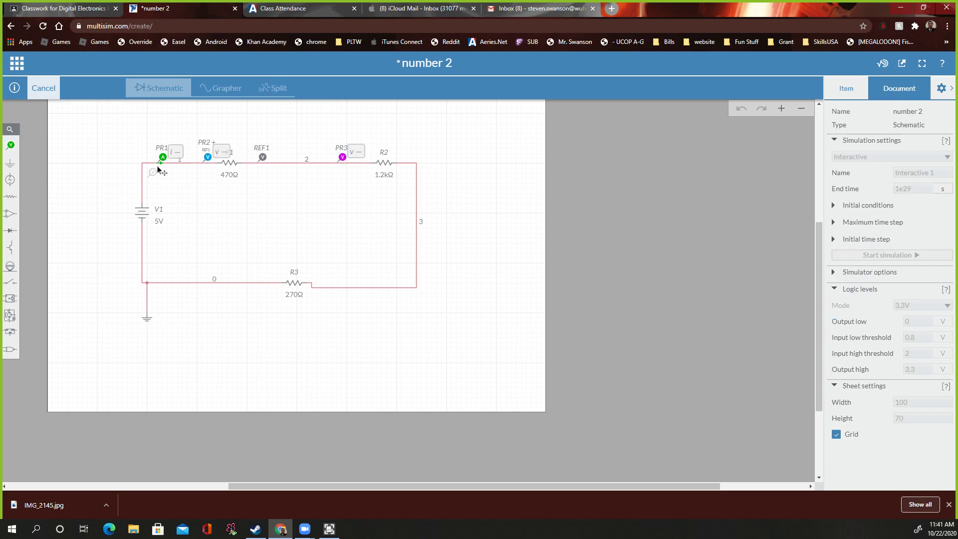
{"action": "left_click", "coordinate": [423, 155]}
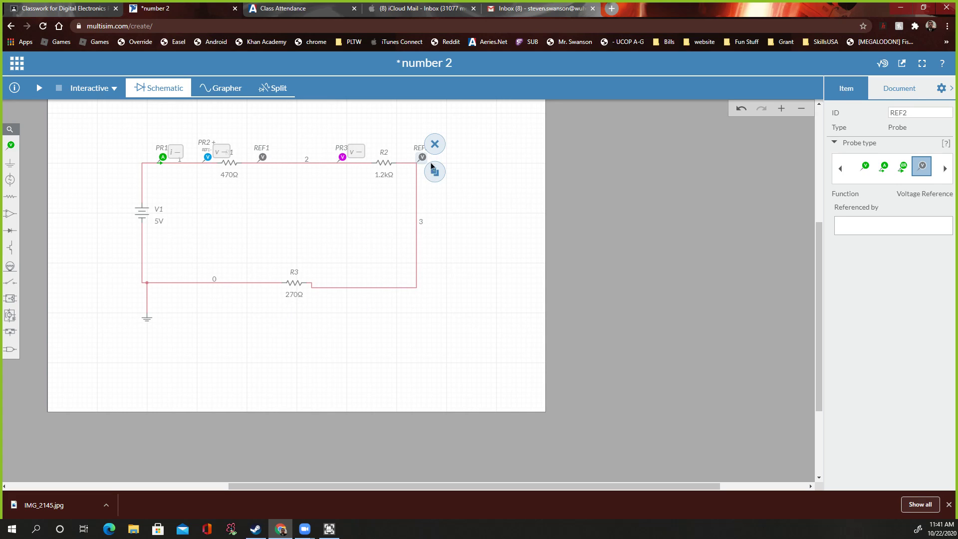
{"action": "left_click", "coordinate": [434, 144]}
Place a voltage reference probe on the wire at the corner just beyond R2.
{"action": "left_click", "coordinate": [10, 145]}
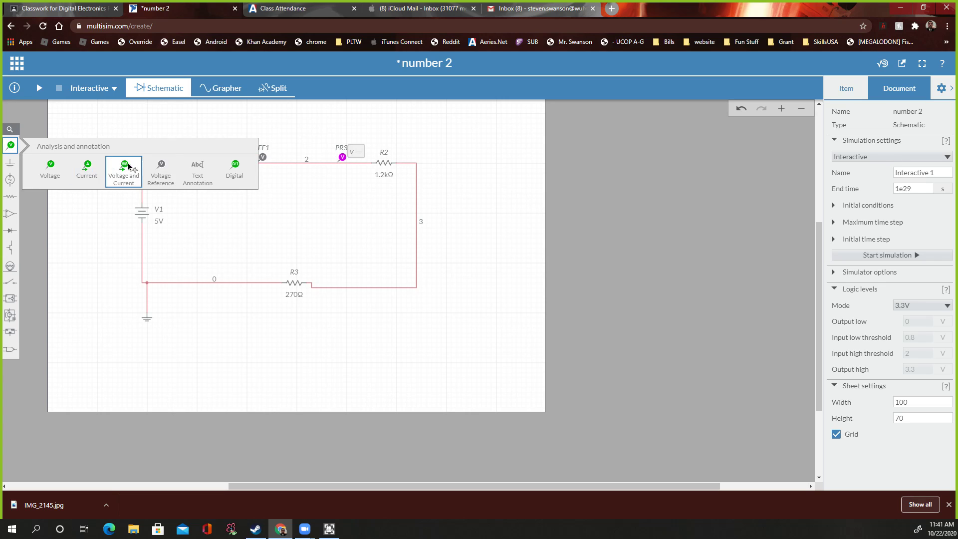
{"action": "left_click", "coordinate": [163, 169]}
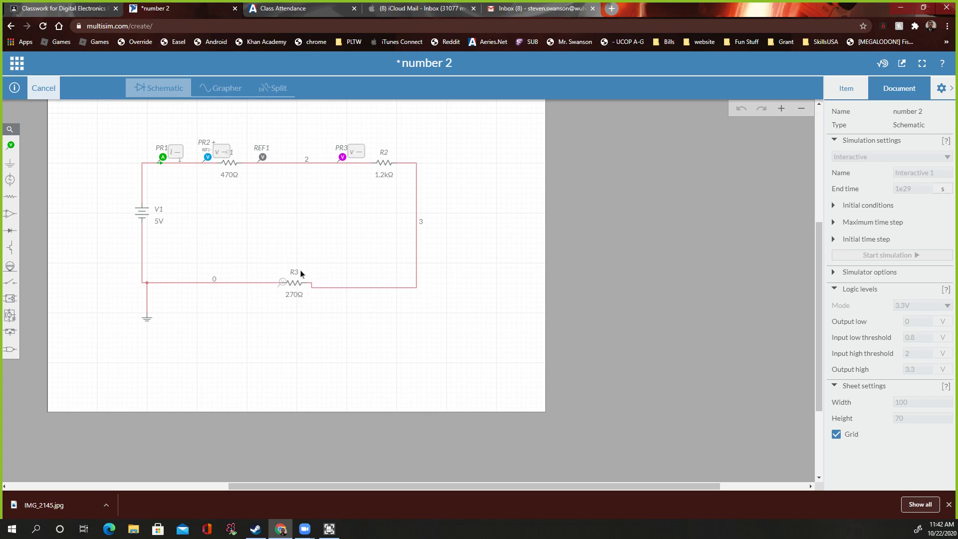
{"action": "left_click", "coordinate": [426, 153]}
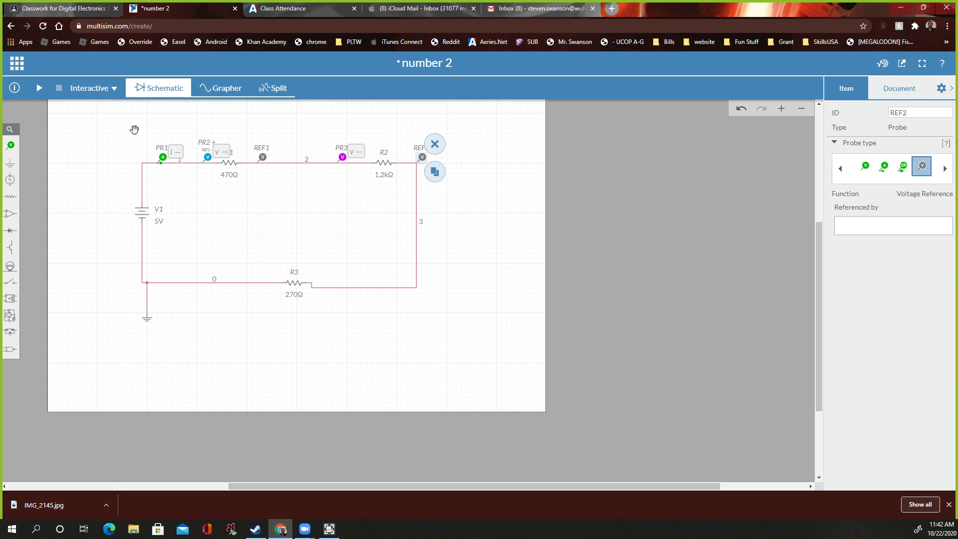
Place a voltage probe on the wire between the lower corner and R3, and a voltage reference probe on R3's ground side.
{"action": "left_click", "coordinate": [11, 146]}
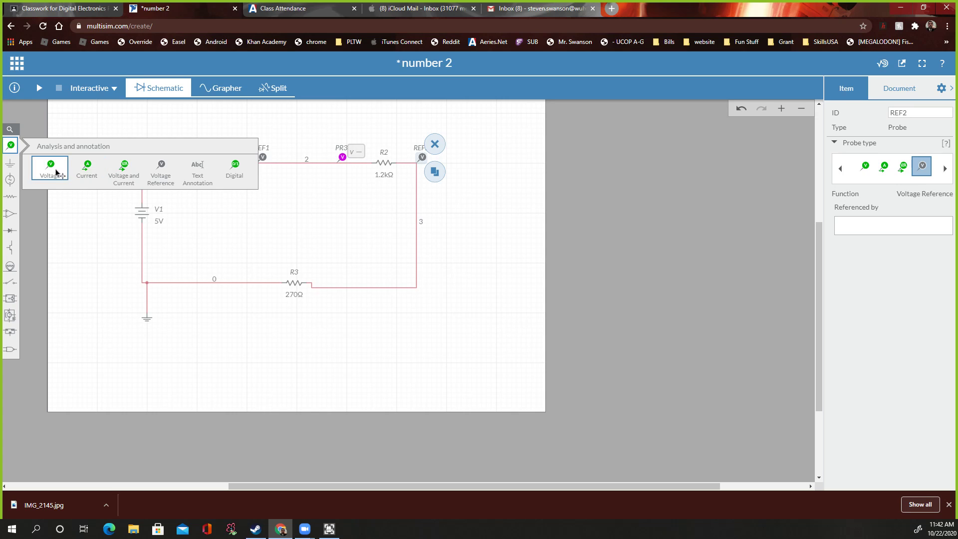
{"action": "left_click", "coordinate": [55, 170]}
{"action": "left_click", "coordinate": [332, 279]}
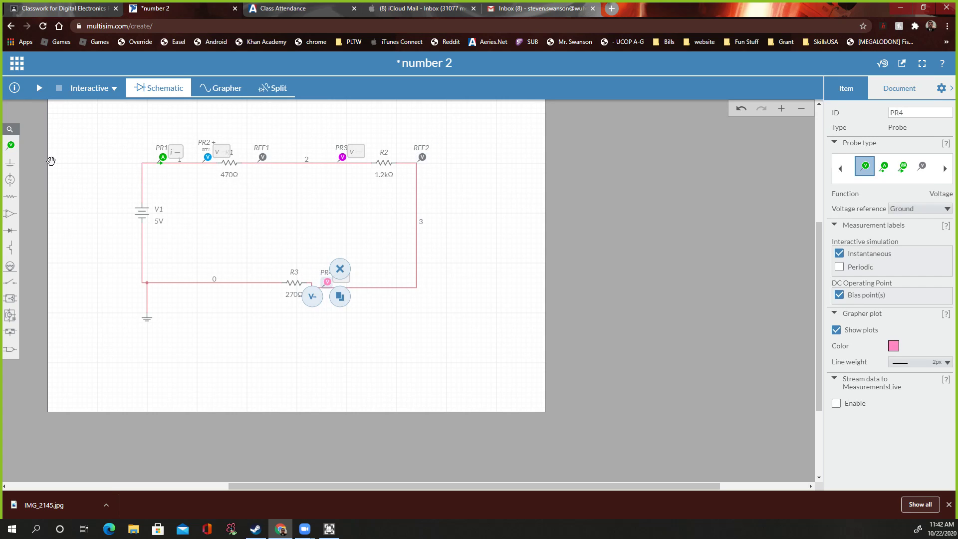
{"action": "left_click", "coordinate": [11, 146]}
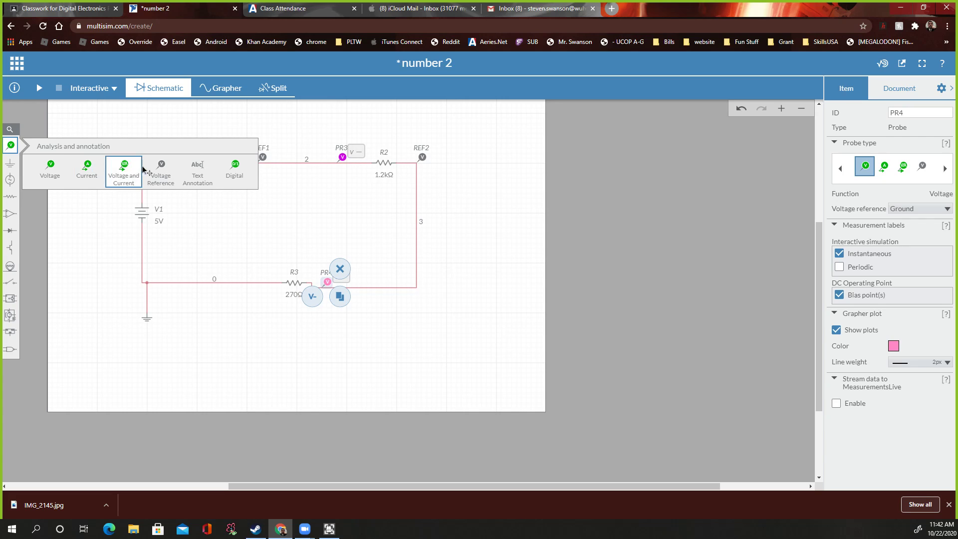
{"action": "left_click", "coordinate": [159, 171]}
{"action": "left_click", "coordinate": [258, 277]}
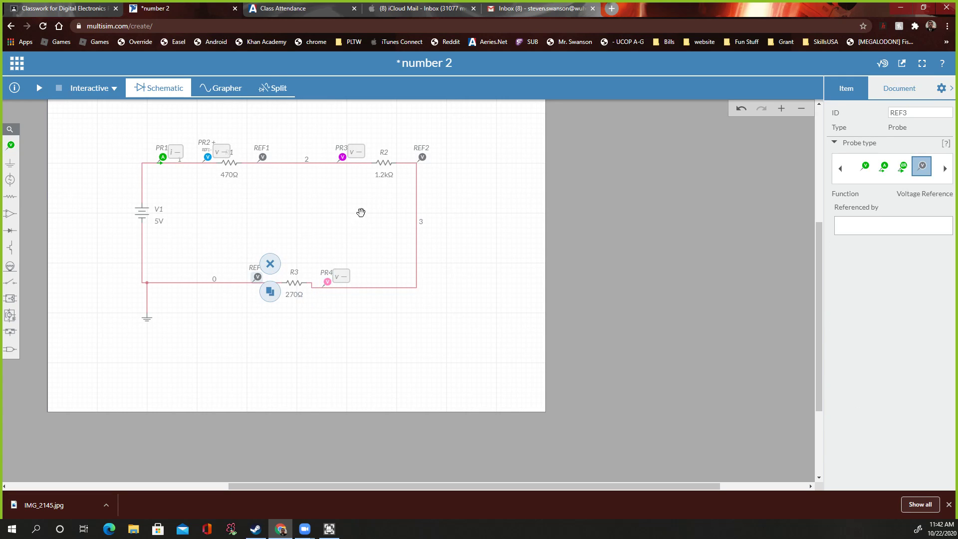
Set the voltage reference of probe PR3 to REF2 and that of probe PR4 to REF3.
{"action": "left_click", "coordinate": [342, 158]}
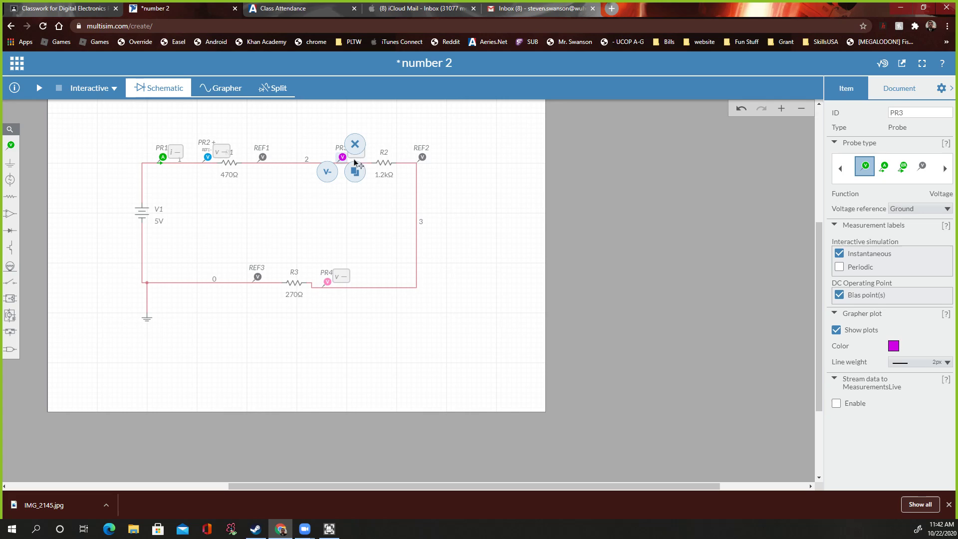
{"action": "left_click", "coordinate": [917, 209]}
{"action": "left_click", "coordinate": [910, 245]}
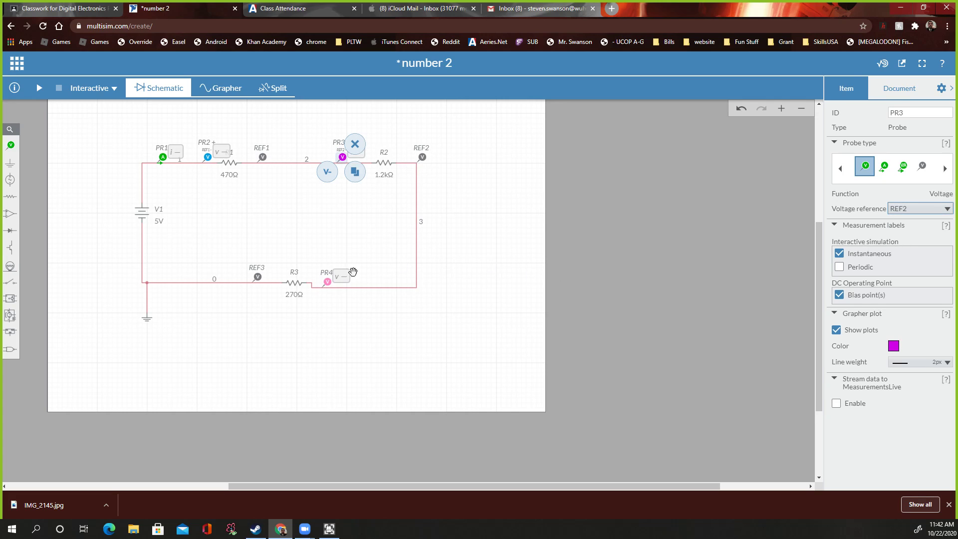
{"action": "left_click", "coordinate": [326, 282]}
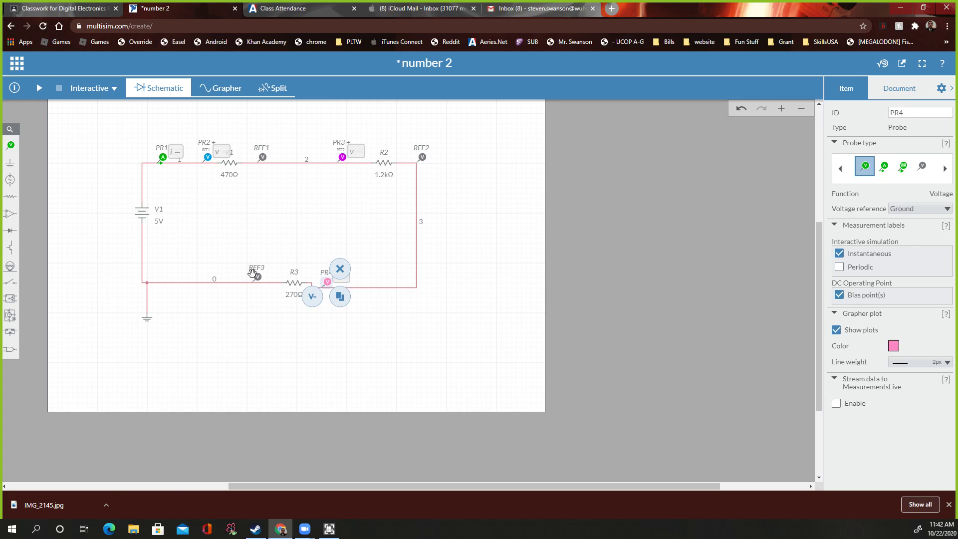
{"action": "left_click", "coordinate": [922, 206]}
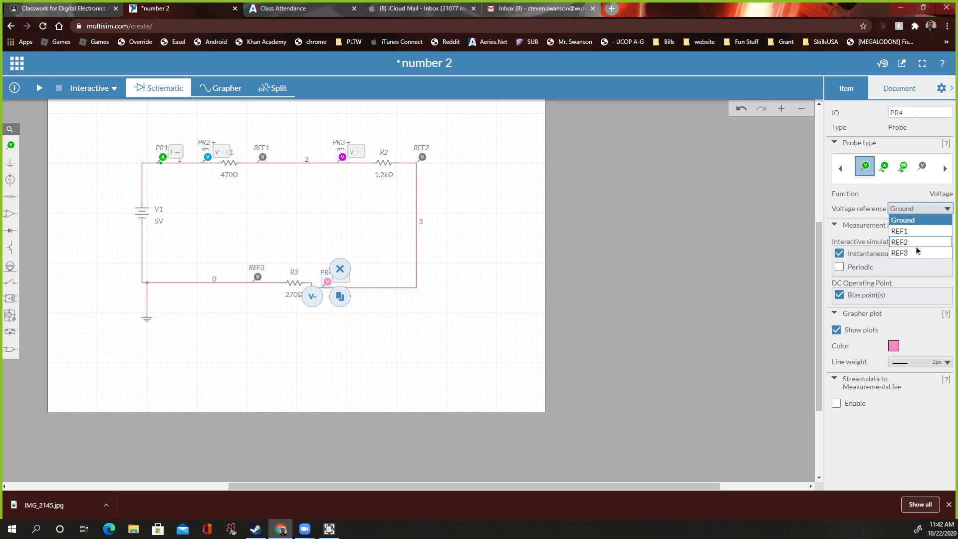
{"action": "left_click", "coordinate": [915, 247]}
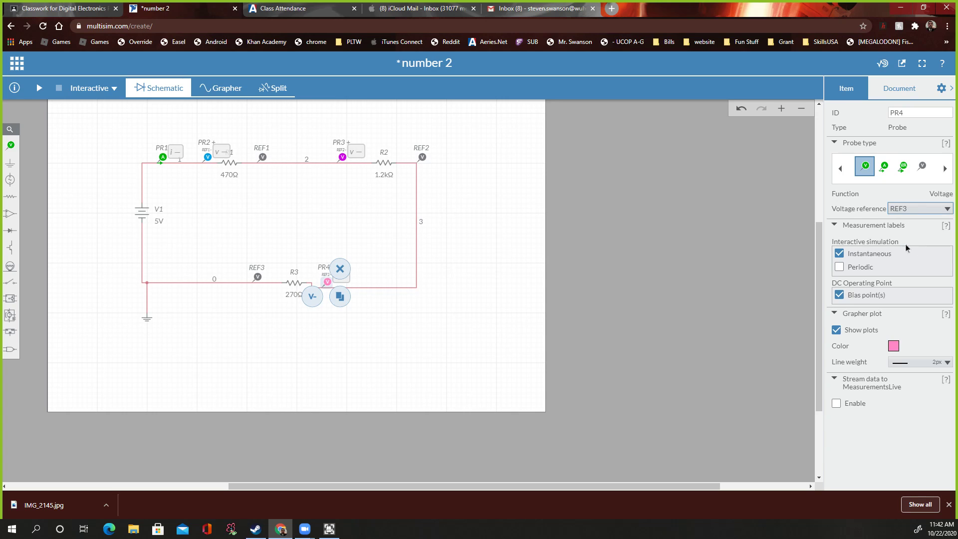
Check the source voltage in the classwork document and set V1 to 9 V.
{"action": "left_click", "coordinate": [159, 221]}
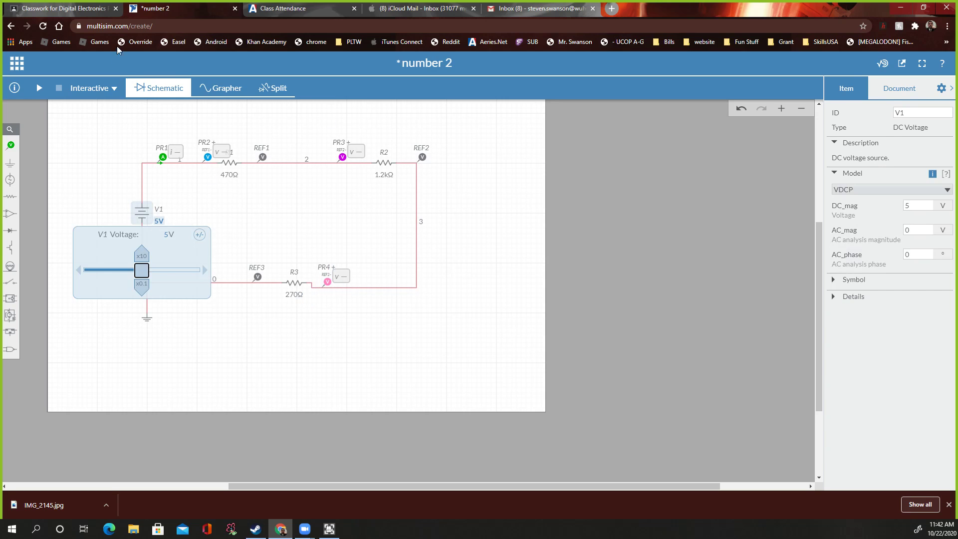
{"action": "left_click", "coordinate": [70, 8]}
{"action": "left_click", "coordinate": [158, 9]}
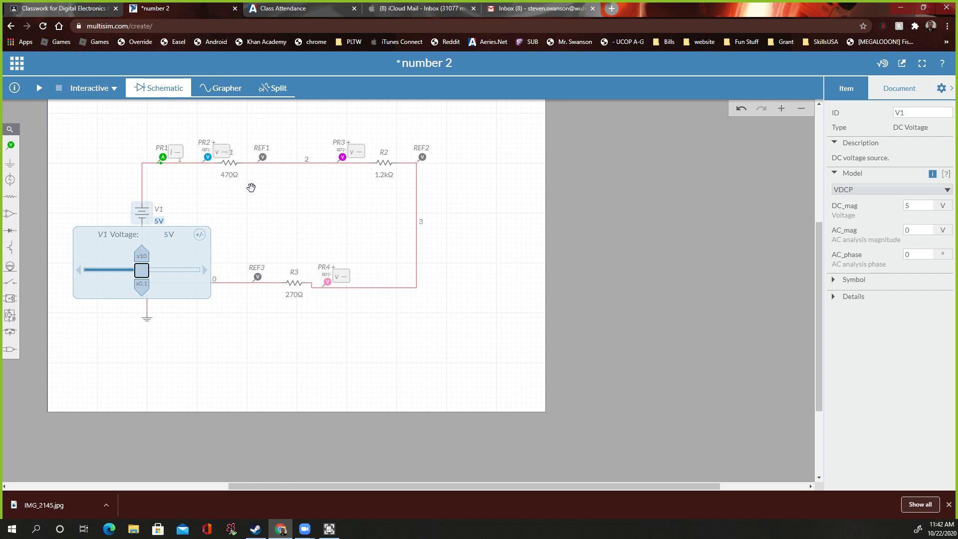
{"action": "left_click", "coordinate": [168, 235]}
{"action": "key", "text": "Return"}
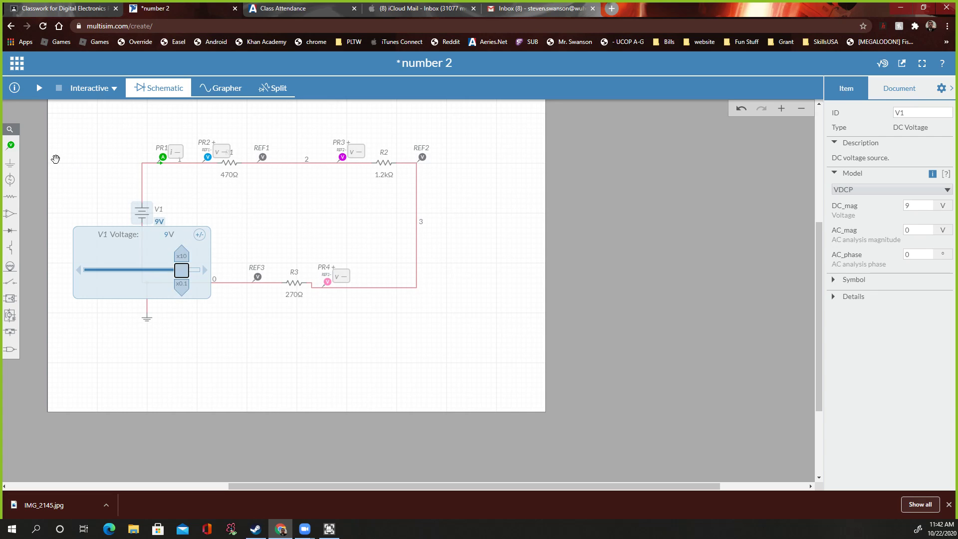
Run the interactive simulation to read the probes, and stop it.
{"action": "left_click", "coordinate": [59, 158]}
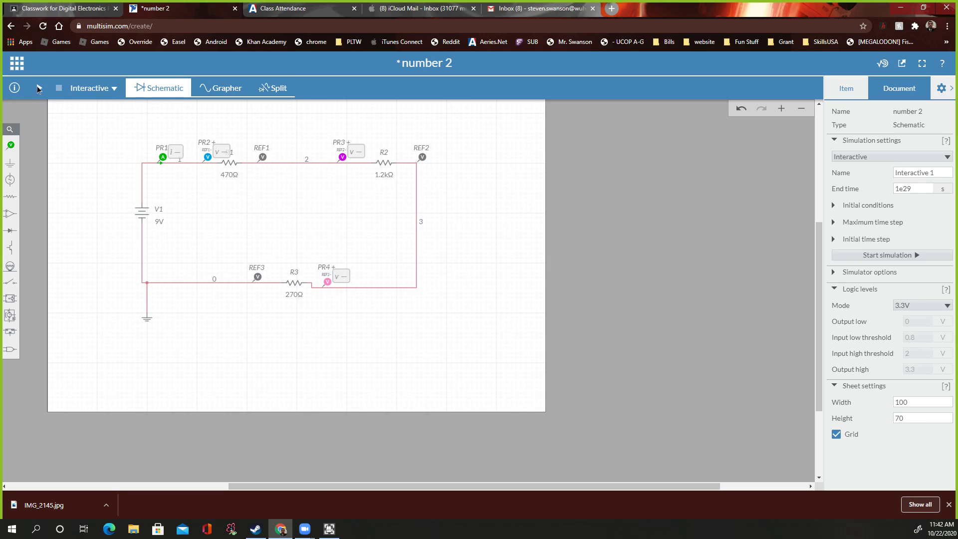
{"action": "left_click", "coordinate": [38, 88]}
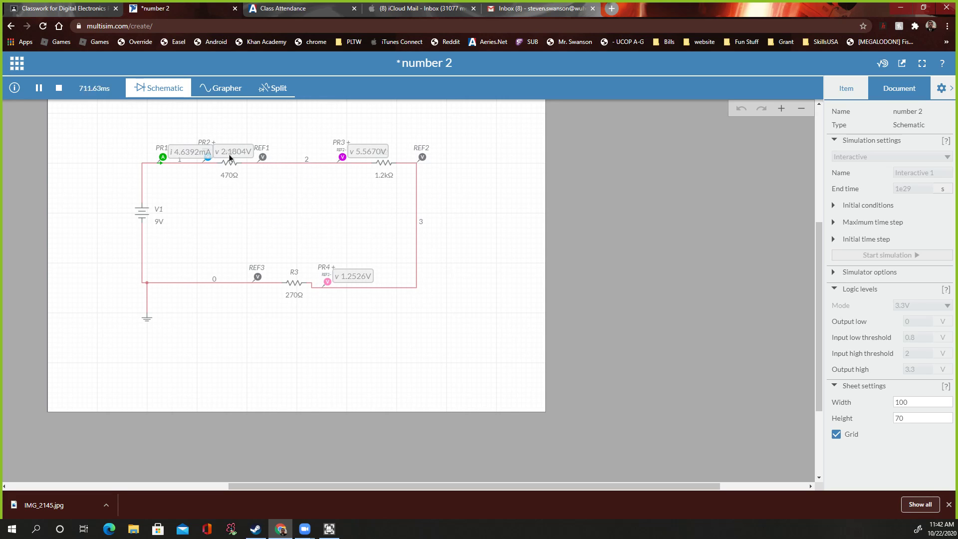
{"action": "left_click", "coordinate": [57, 88]}
Move current probe PR1 onto the vertical wire above V1, and return it to the upper wire close to the corner.
{"action": "left_click", "coordinate": [166, 157]}
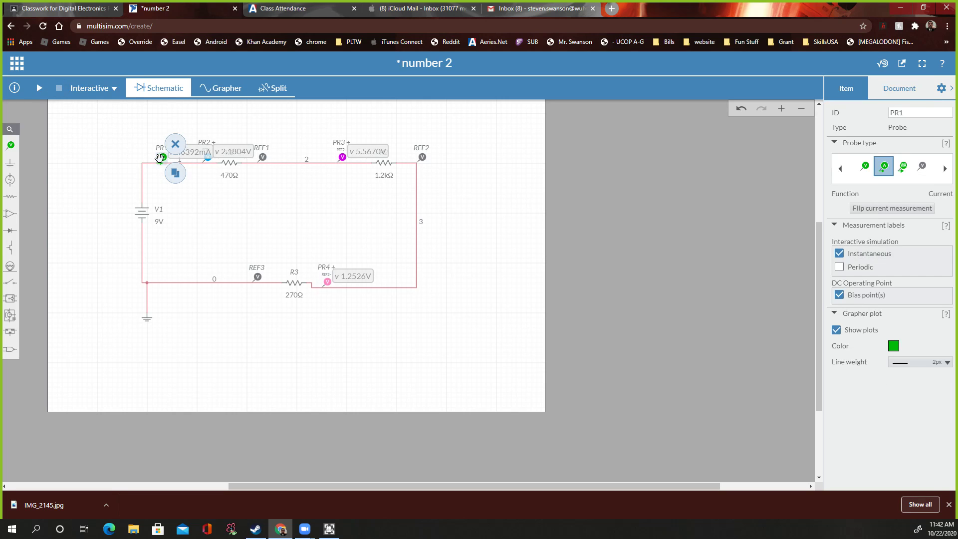
{"action": "left_click_drag", "start_coordinate": [166, 158], "coordinate": [146, 156]}
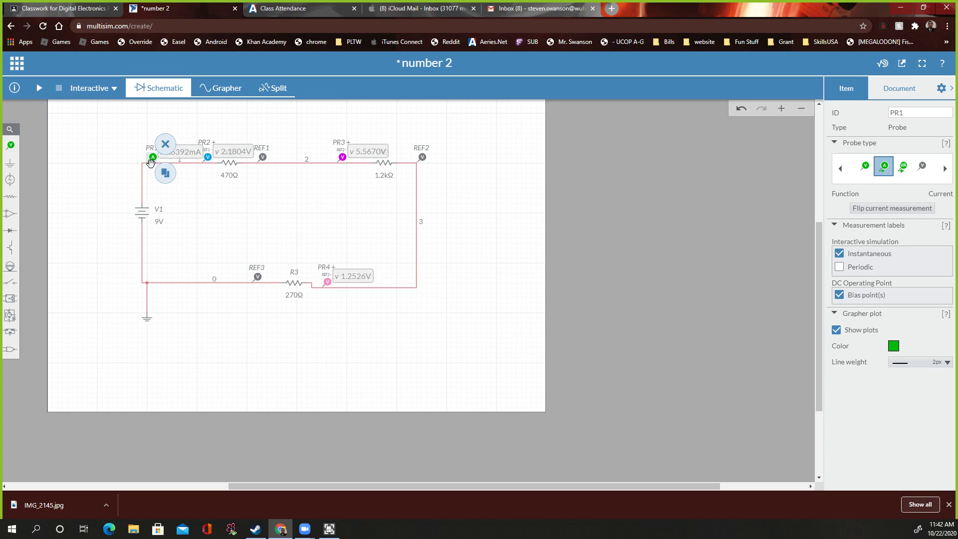
{"action": "scroll", "coordinate": [151, 163], "scroll_direction": "up", "scroll_amount": 8}
{"action": "left_click_drag", "start_coordinate": [146, 175], "coordinate": [113, 195]}
{"action": "left_click_drag", "start_coordinate": [125, 161], "coordinate": [107, 268]}
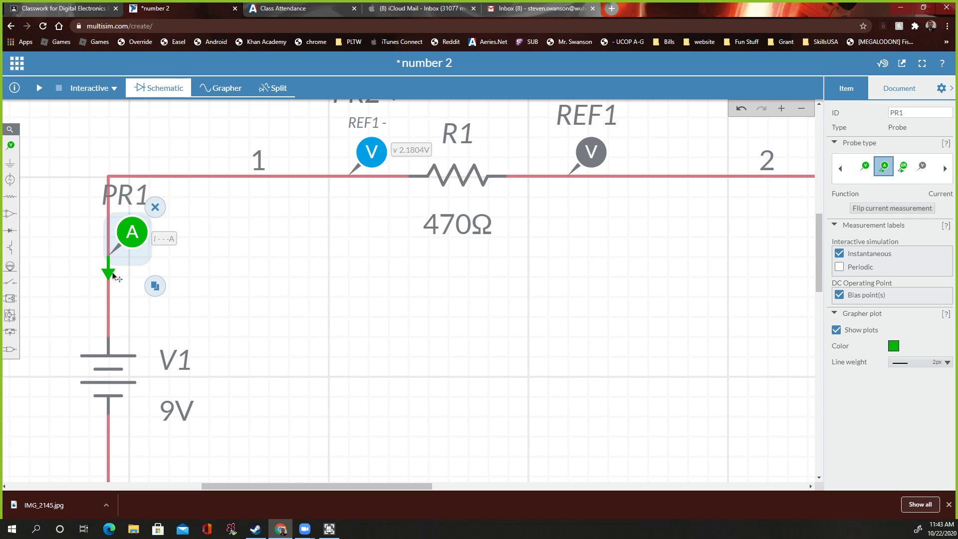
{"action": "left_click", "coordinate": [105, 272]}
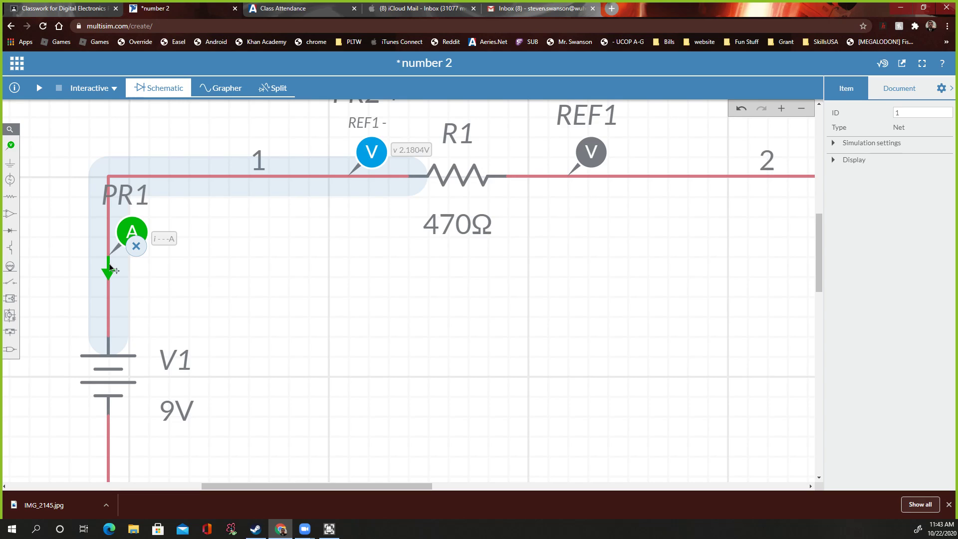
{"action": "left_click", "coordinate": [110, 268]}
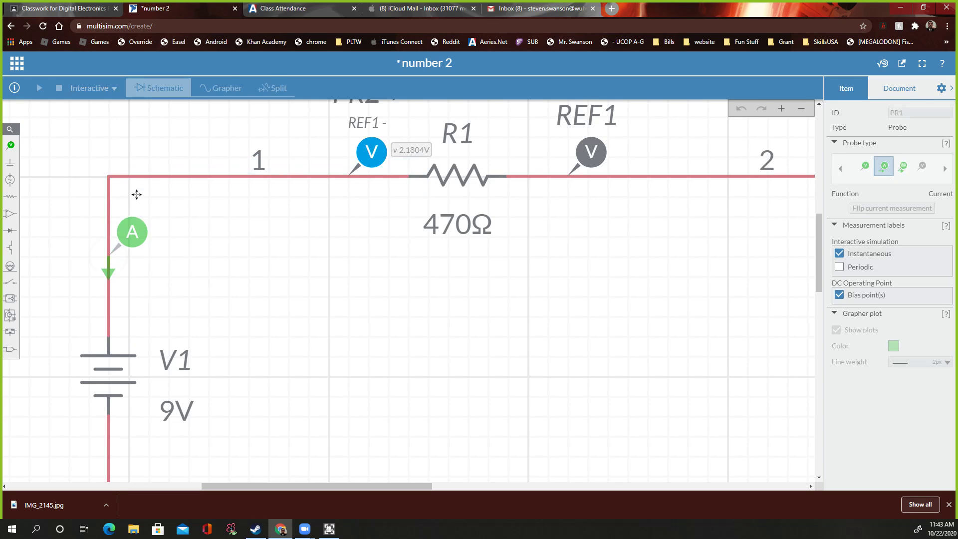
{"action": "left_click_drag", "start_coordinate": [136, 195], "coordinate": [140, 140]}
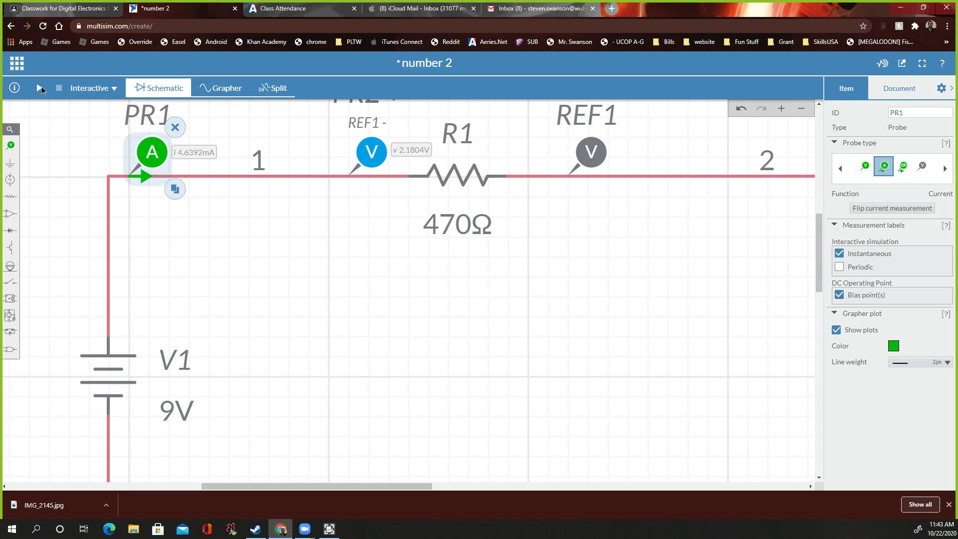
Run the simulation again and examine the current and the voltage readings across R1, R2 and R3.
{"action": "left_click", "coordinate": [40, 88]}
{"action": "scroll", "coordinate": [284, 188], "scroll_direction": "down", "scroll_amount": 2}
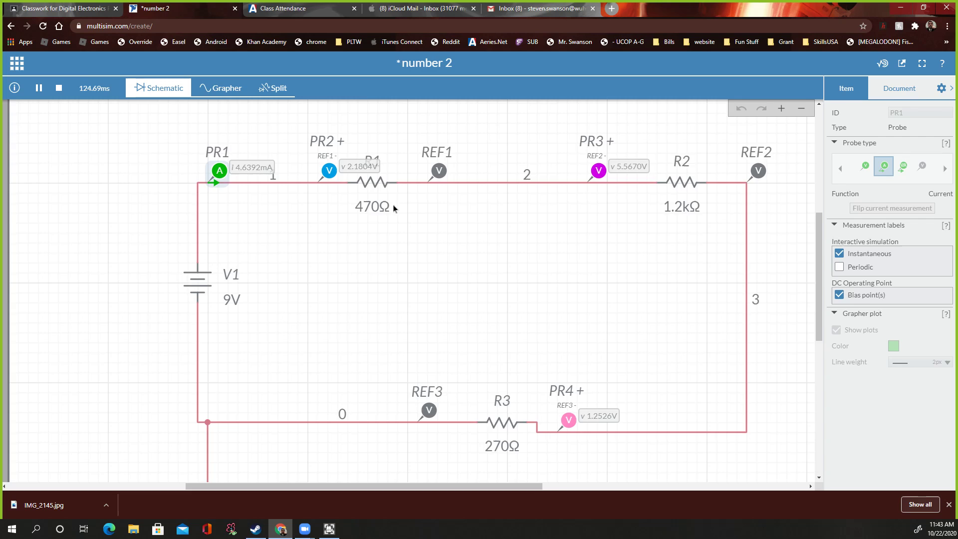
{"action": "scroll", "coordinate": [393, 208], "scroll_direction": "down", "scroll_amount": 1}
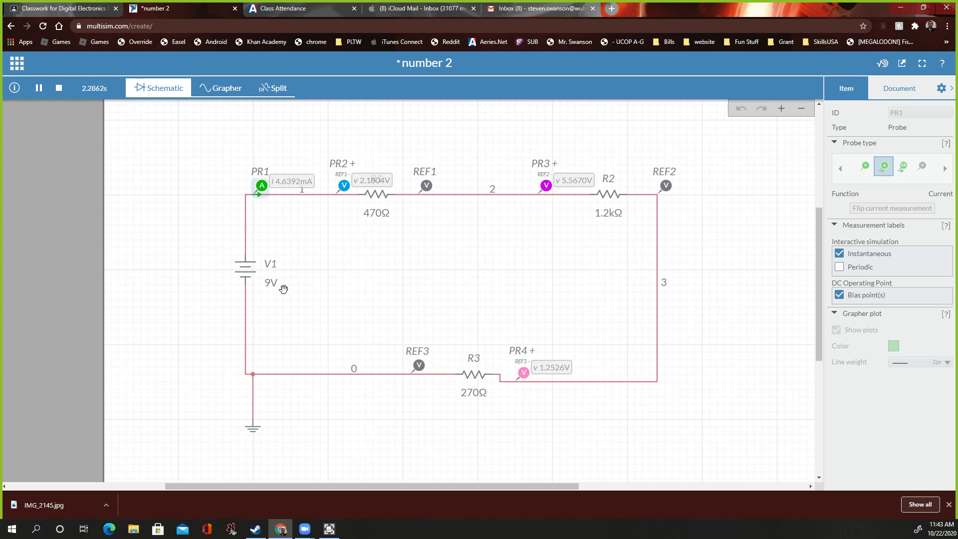
{"action": "scroll", "coordinate": [272, 287], "scroll_direction": "up", "scroll_amount": 3}
{"action": "scroll", "coordinate": [293, 265], "scroll_direction": "down", "scroll_amount": 3}
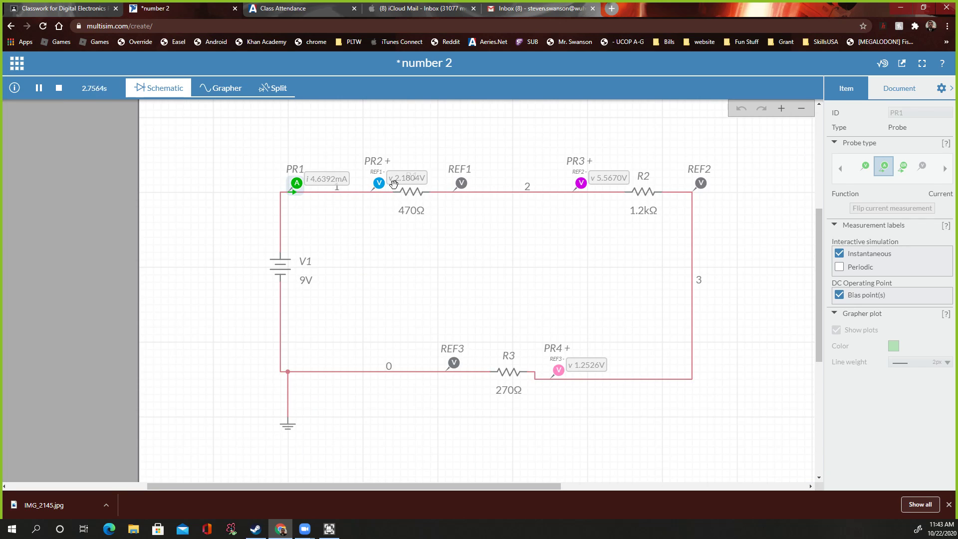